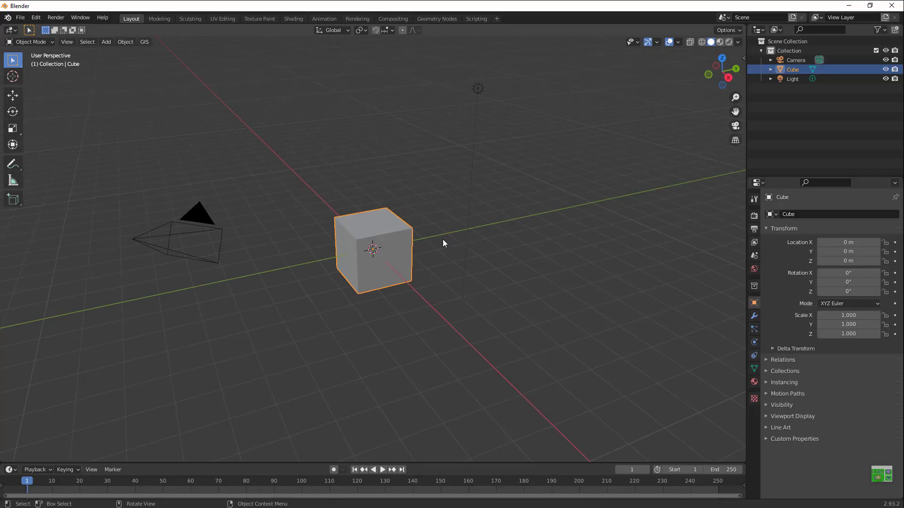
- Delete the default camera, cube and light, and add an Archimesh room to the scene
{"action": "left_click_drag", "start_coordinate": [186, 69], "coordinate": [587, 315]}
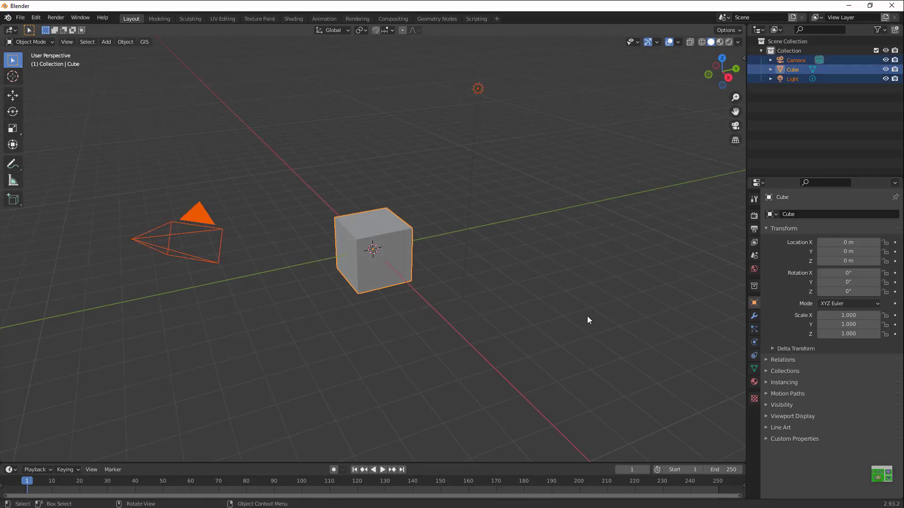
{"action": "key", "text": "Delete"}
{"action": "key", "text": "shift+a"}
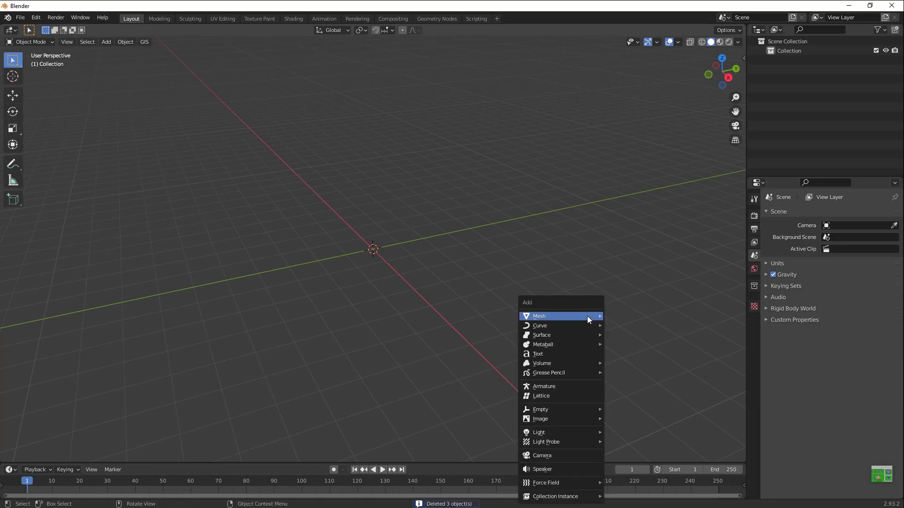
{"action": "mouse_move", "coordinate": [587, 317]}
{"action": "mouse_move", "coordinate": [635, 424]}
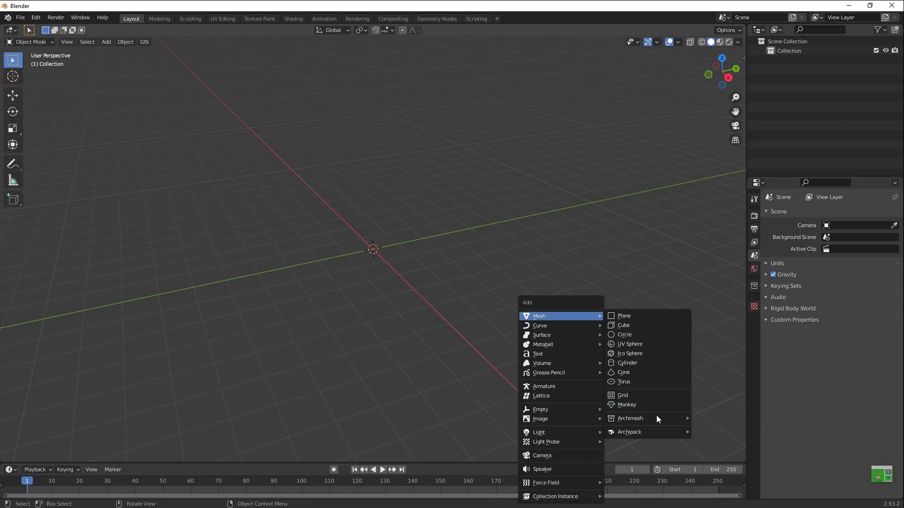
{"action": "left_click", "coordinate": [706, 334]}
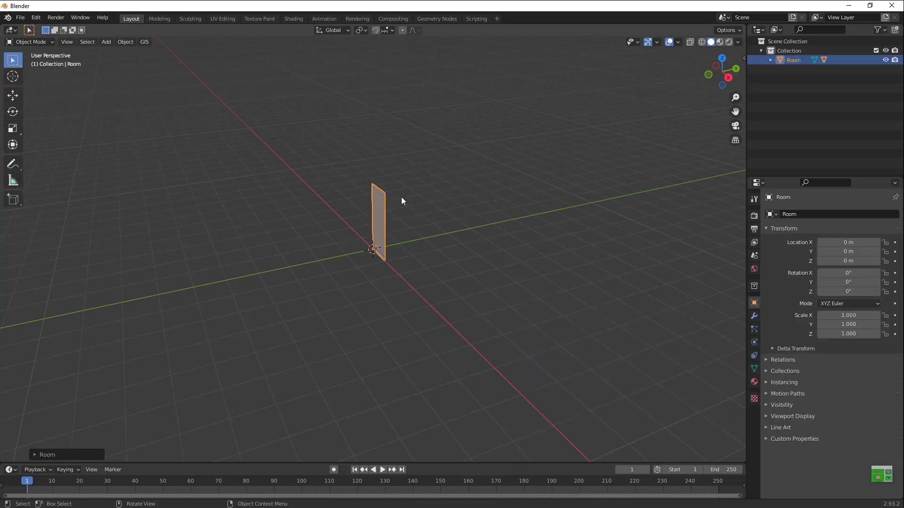
- Display the room's creation settings and set its number of walls to 4
{"action": "key", "text": "n"}
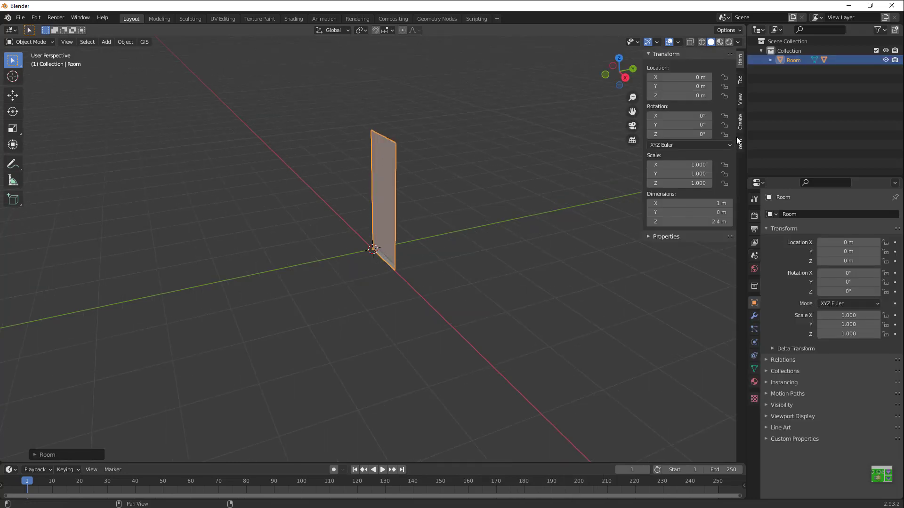
{"action": "left_click", "coordinate": [743, 119]}
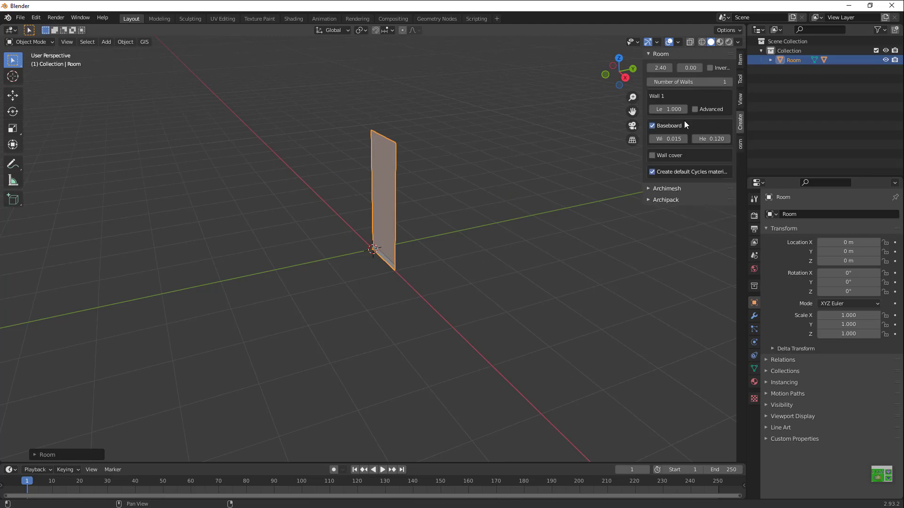
{"action": "left_click_drag", "start_coordinate": [693, 82], "coordinate": [829, 66]}
{"action": "scroll", "coordinate": [588, 166], "scroll_direction": "down", "scroll_amount": 17}
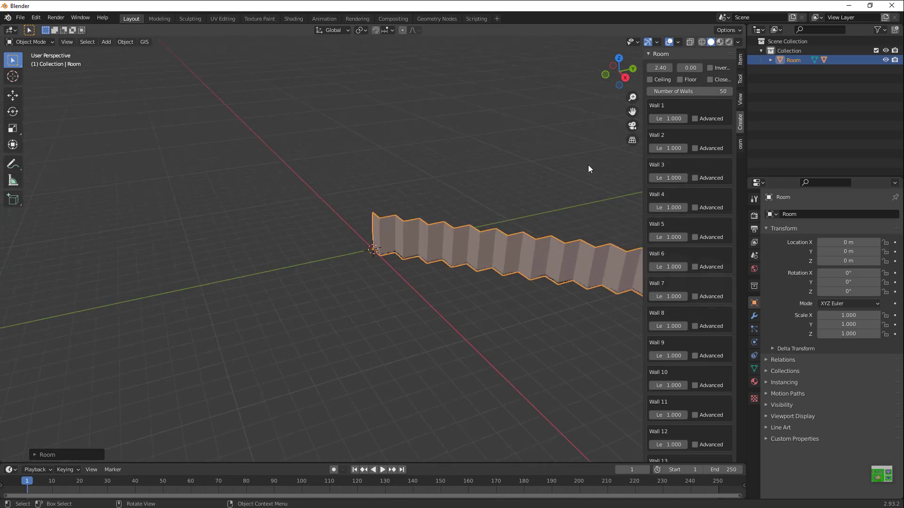
{"action": "double_click", "coordinate": [690, 91]}
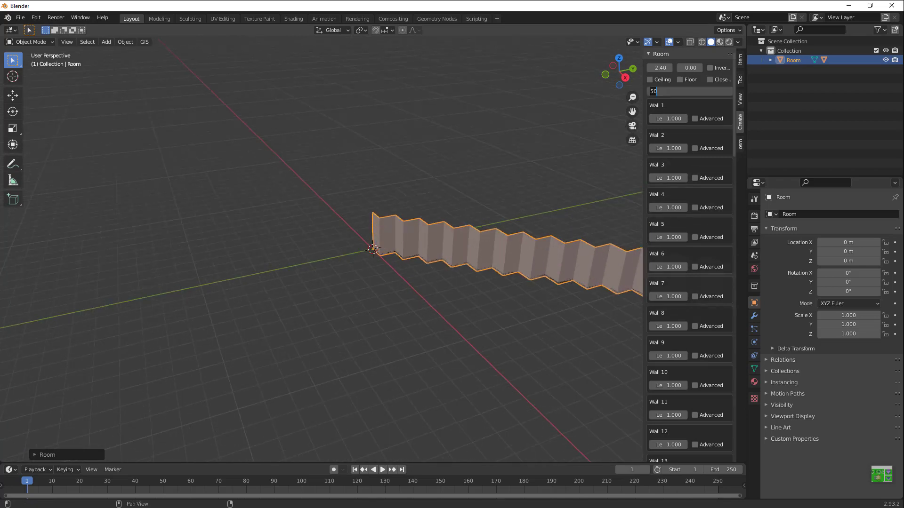
{"action": "type", "text": "4"}
{"action": "key", "text": "Return"}
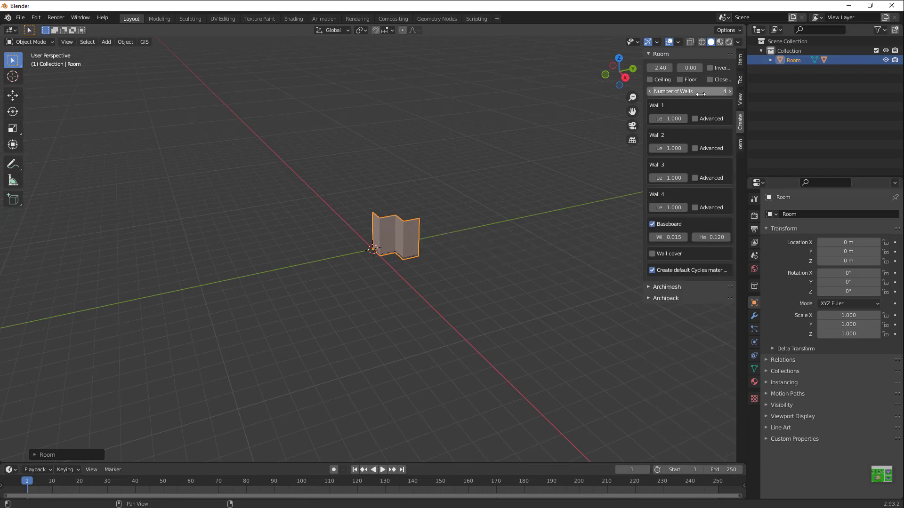
- Set the length of the room's wall 1 to 10
{"action": "mouse_move", "coordinate": [678, 119]}
{"action": "left_mouse_down"}
{"action": "mouse_move", "coordinate": [704, 118]}
{"action": "mouse_move", "coordinate": [650, 123]}
{"action": "mouse_move", "coordinate": [668, 119]}
{"action": "left_mouse_up"}
{"action": "left_click", "coordinate": [669, 119]}
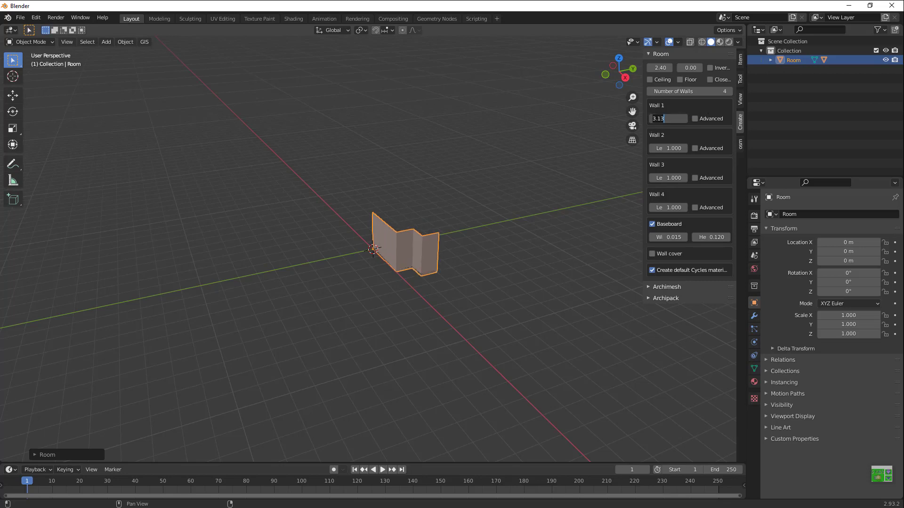
{"action": "type", "text": "4"}
{"action": "key", "text": "Return"}
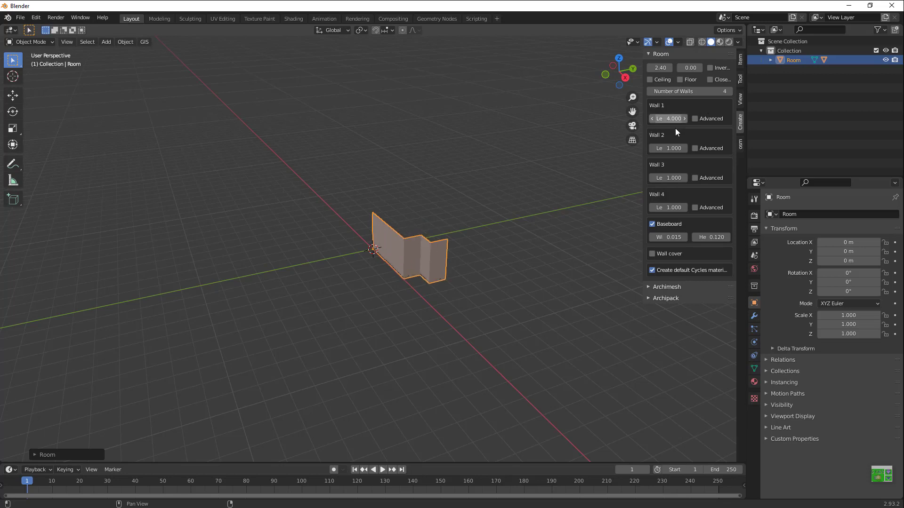
{"action": "left_click", "coordinate": [668, 118]}
{"action": "type", "text": "10"}
{"action": "key", "text": "Return"}
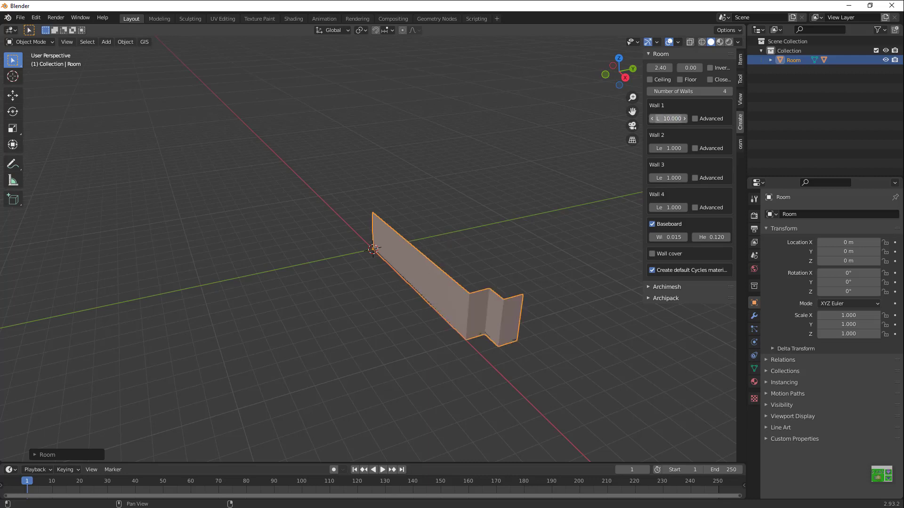
- Set the length of wall 2 to 10 and wall 3 to -10
{"action": "left_click", "coordinate": [668, 148]}
{"action": "type", "text": "10"}
{"action": "key", "text": "Return"}
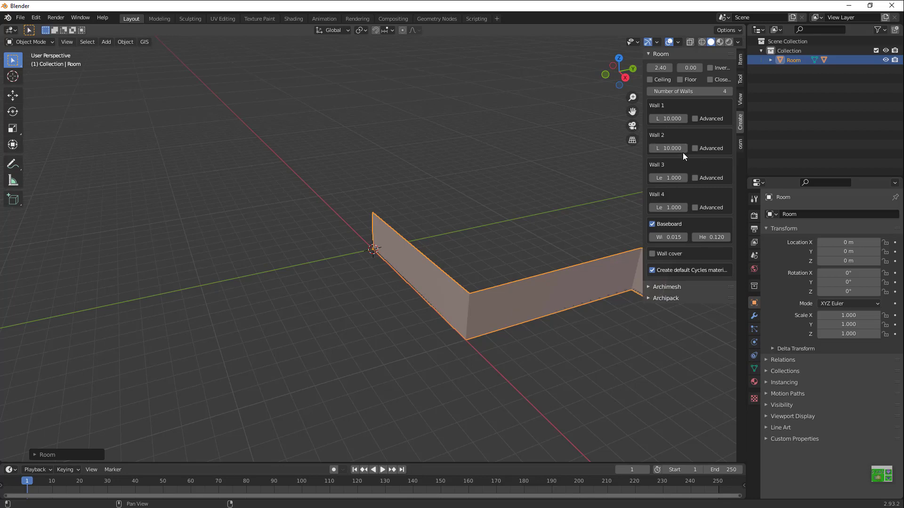
{"action": "left_click", "coordinate": [668, 178]}
{"action": "key", "text": "BackSpace"}
{"action": "key", "text": "BackSpace"}
{"action": "key", "text": "BackSpace"}
{"action": "type", "text": "-10"}
{"action": "key", "text": "Return"}
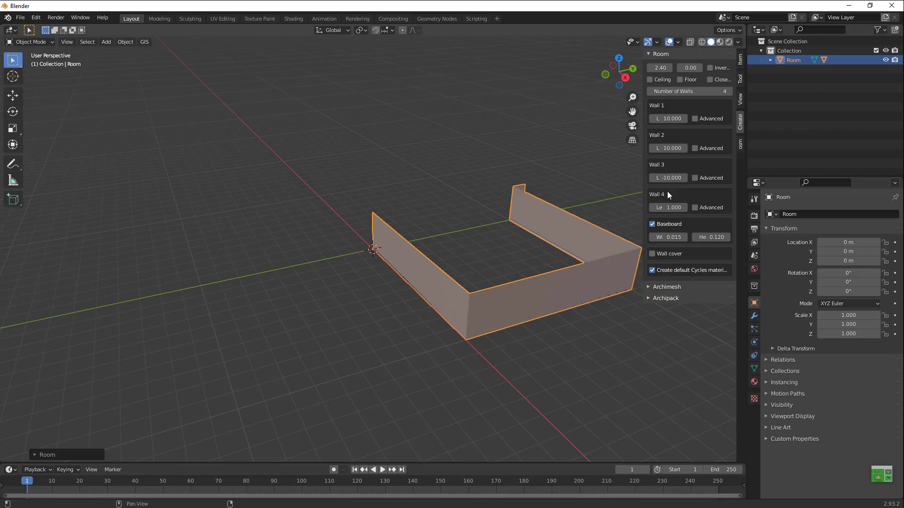
- Reduce the room's number of walls to 3 and turn on the option that closes the walls
{"action": "left_click", "coordinate": [669, 208]}
{"action": "key", "text": "Return"}
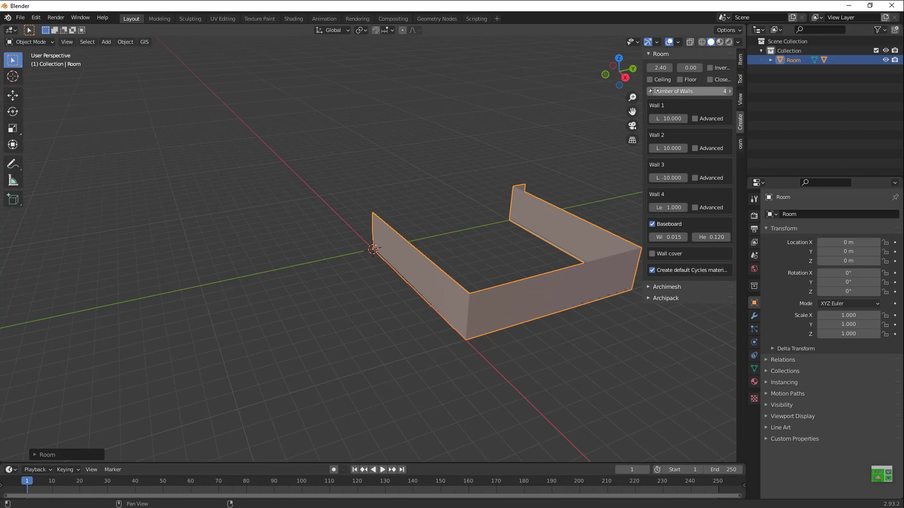
{"action": "left_click", "coordinate": [650, 91]}
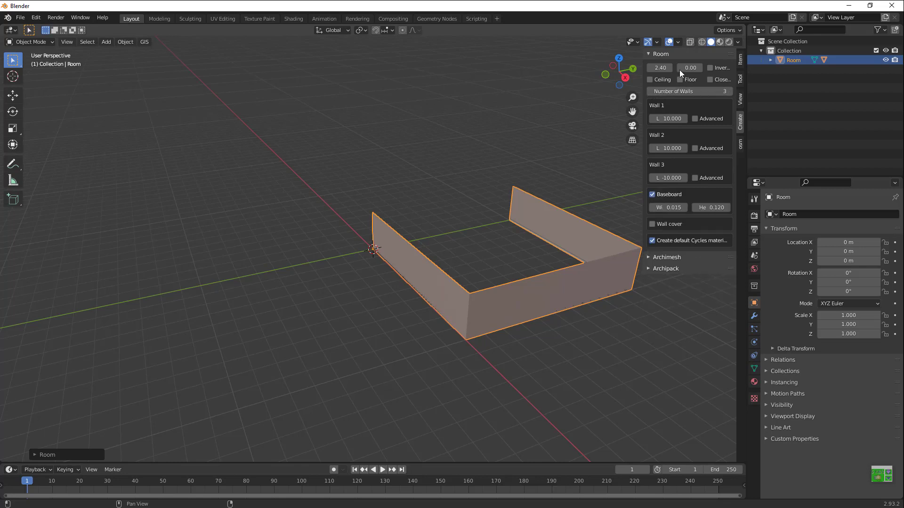
{"action": "left_click", "coordinate": [710, 80]}
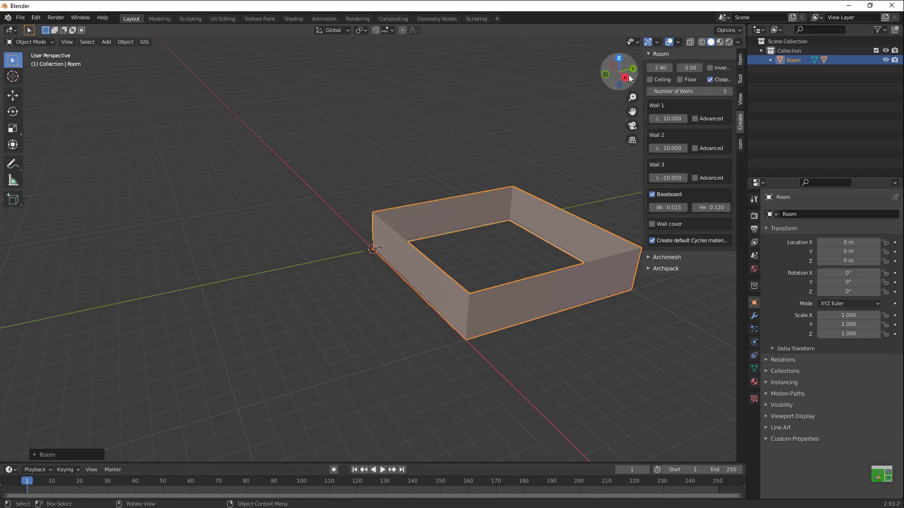
- Add a floor to the room and reselect the room object with the Archimesh tools expanded
{"action": "left_click_drag", "start_coordinate": [631, 79], "coordinate": [600, 160]}
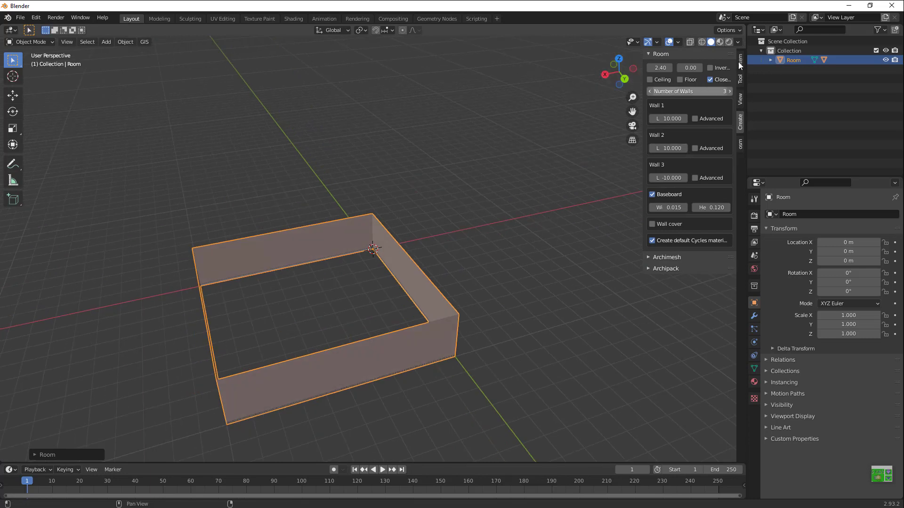
{"action": "left_click", "coordinate": [680, 79]}
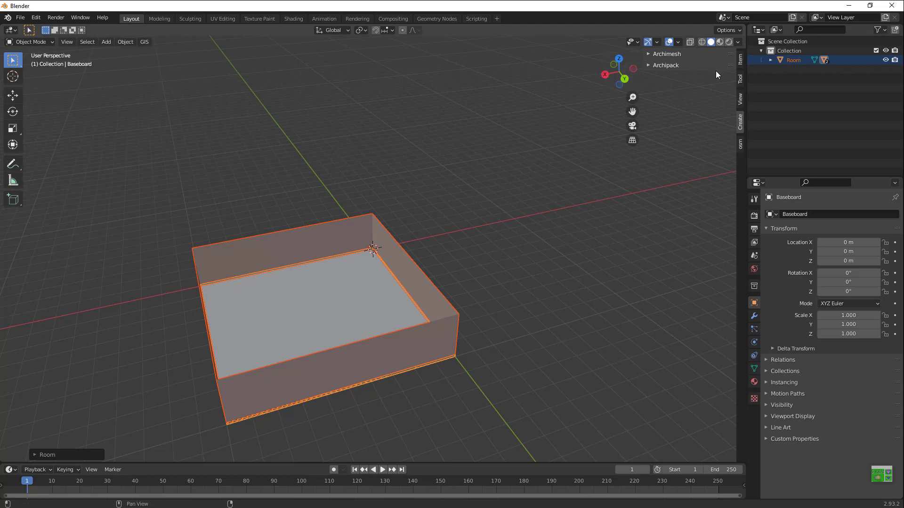
{"action": "left_click", "coordinate": [664, 55]}
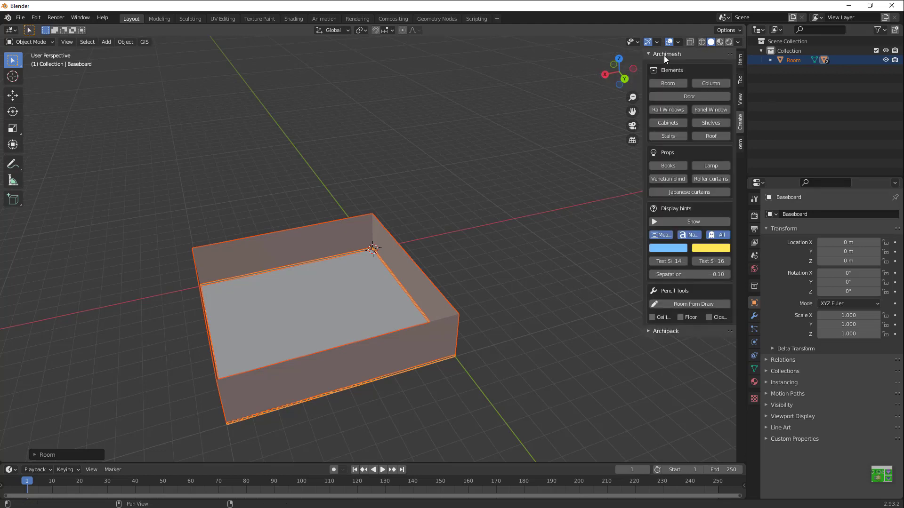
{"action": "left_click", "coordinate": [336, 289]}
{"action": "left_click", "coordinate": [405, 260]}
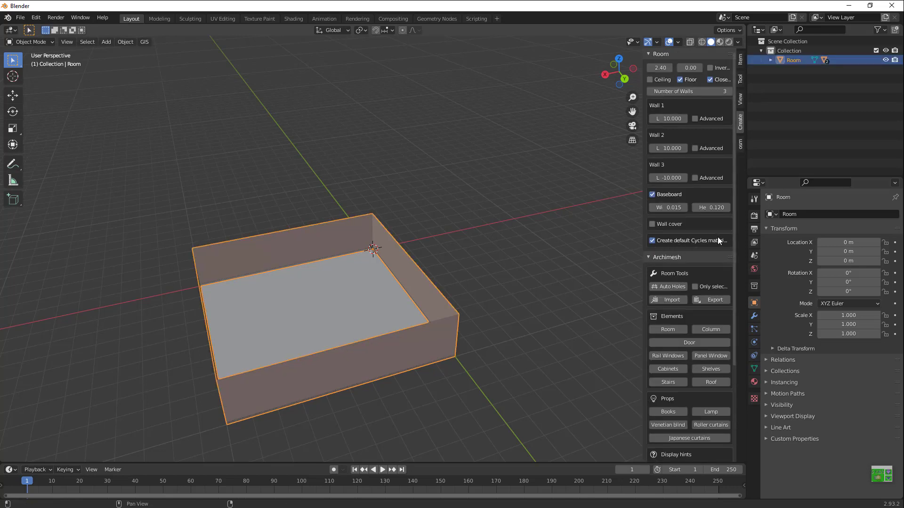
- Enable the wall cover on the room and inspect its outer and inner sides
{"action": "left_click", "coordinate": [652, 224]}
{"action": "scroll", "coordinate": [530, 228], "scroll_direction": "up", "scroll_amount": 5}
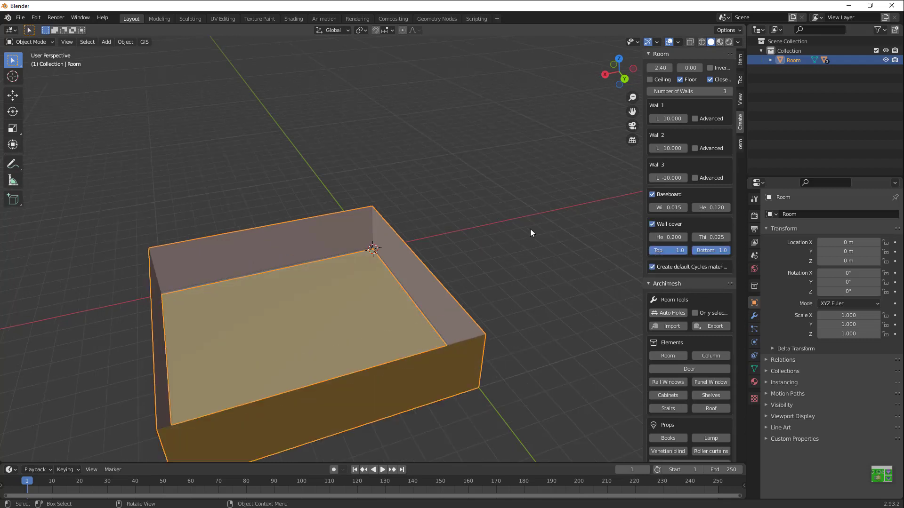
{"action": "left_click_drag", "start_coordinate": [618, 66], "coordinate": [555, 134]}
{"action": "scroll", "coordinate": [556, 141], "scroll_direction": "down", "scroll_amount": 5}
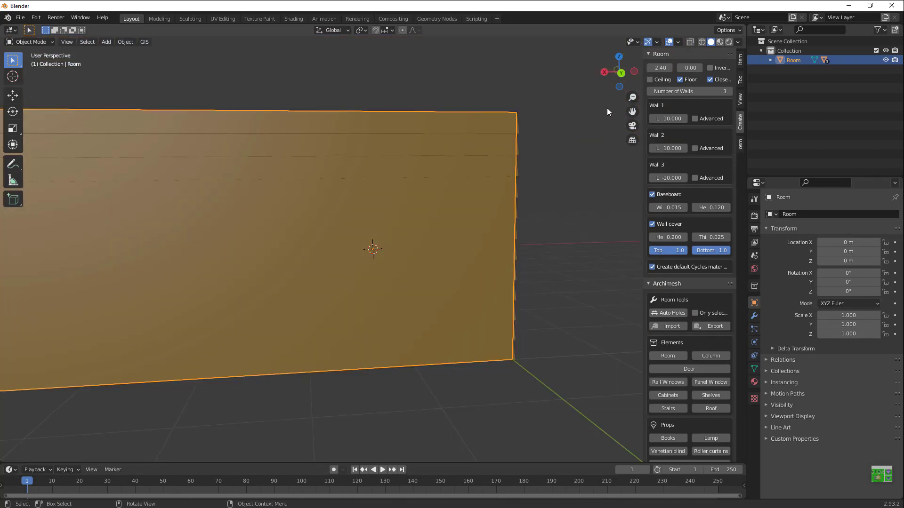
{"action": "left_click_drag", "start_coordinate": [617, 71], "coordinate": [569, 118]}
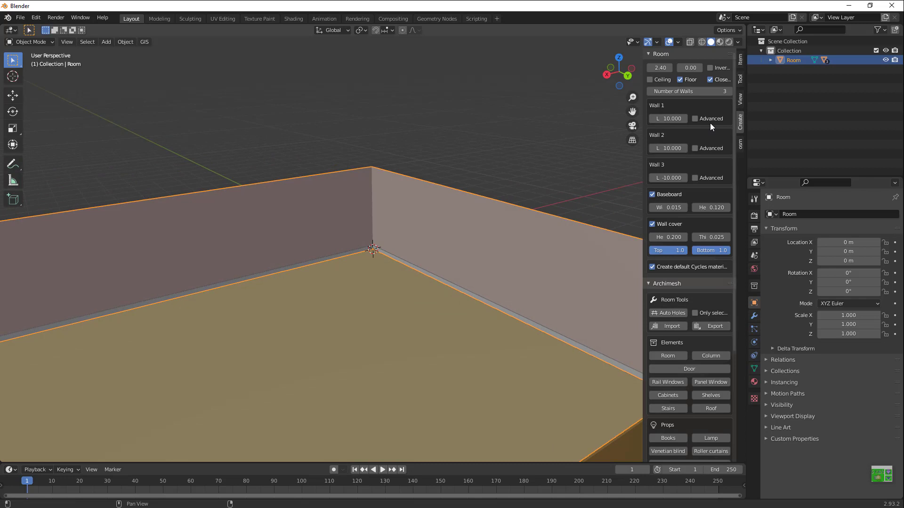
{"action": "scroll", "coordinate": [435, 286], "scroll_direction": "down", "scroll_amount": 6}
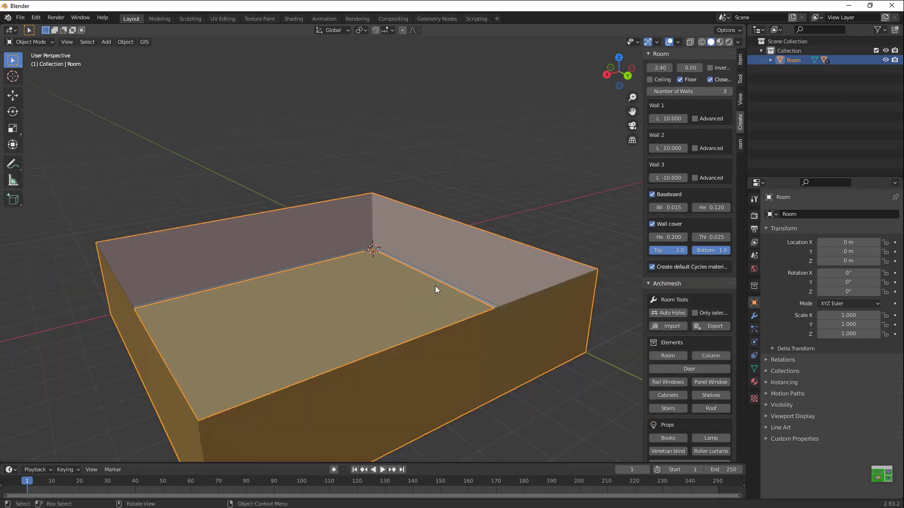
- Resize the room by setting the lengths of walls 1 and 2 to 5 and wall 3 to -5
{"action": "left_click", "coordinate": [680, 118]}
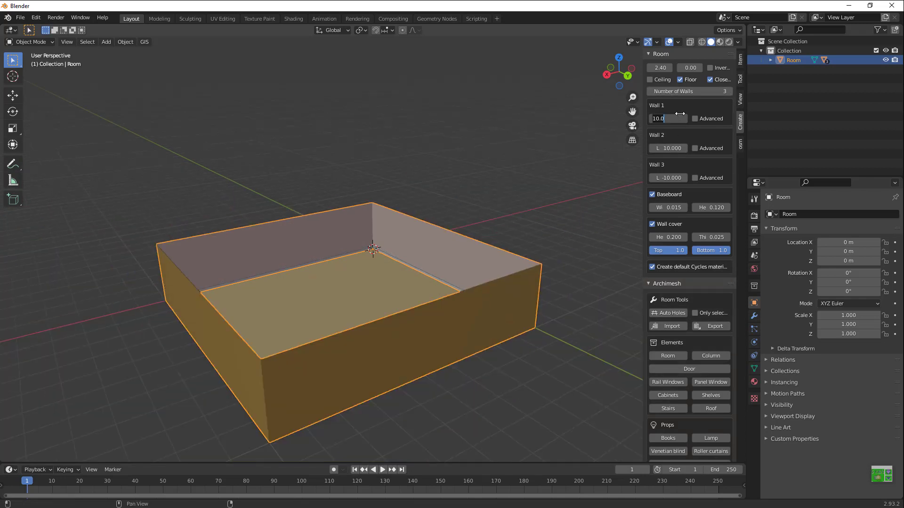
{"action": "type", "text": "5"}
{"action": "key", "text": "Return"}
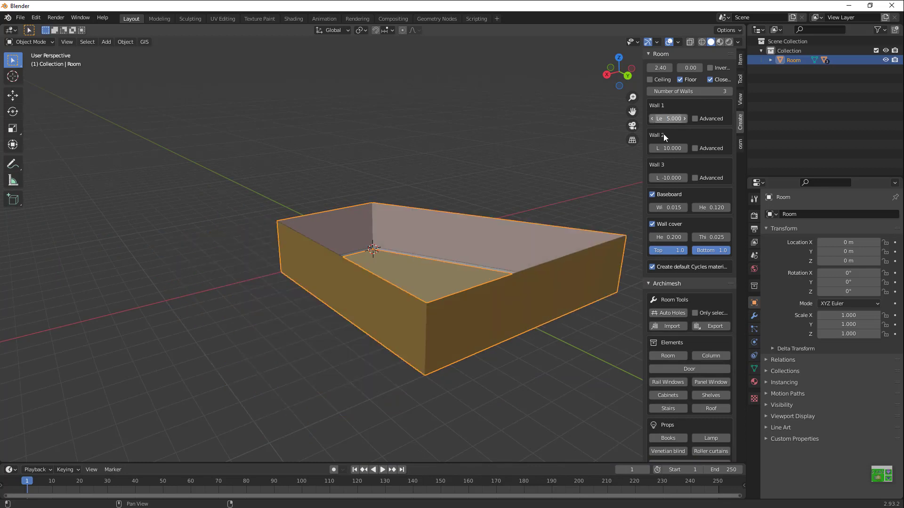
{"action": "left_click", "coordinate": [672, 147]}
{"action": "type", "text": "5"}
{"action": "key", "text": "Return"}
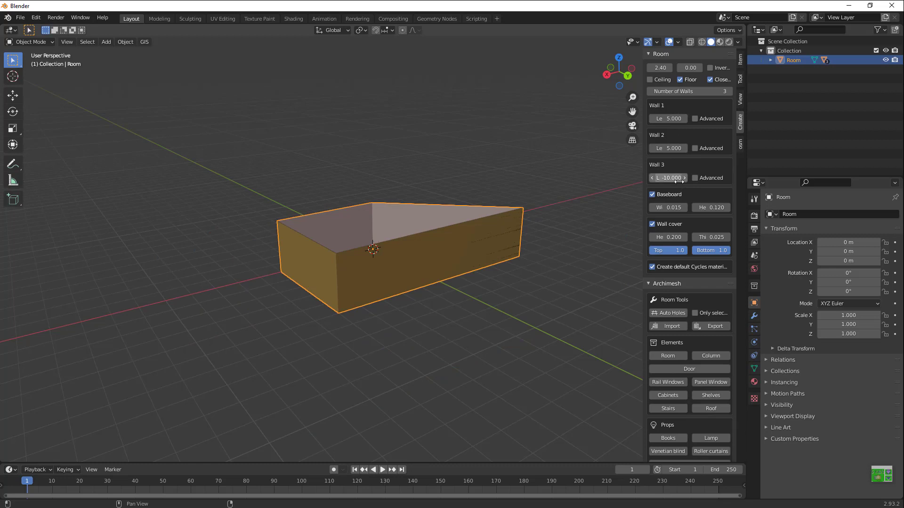
{"action": "left_click", "coordinate": [670, 178]}
{"action": "type", "text": "5.0"}
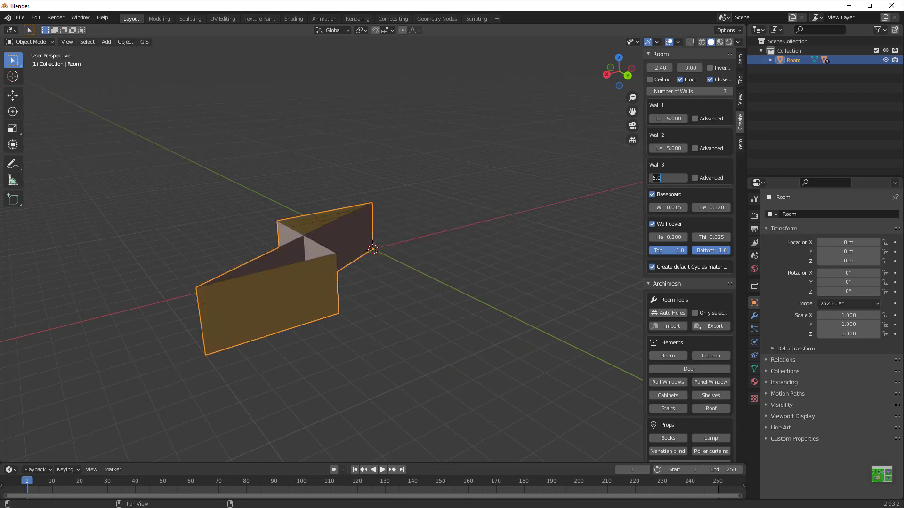
{"action": "key", "text": "Return"}
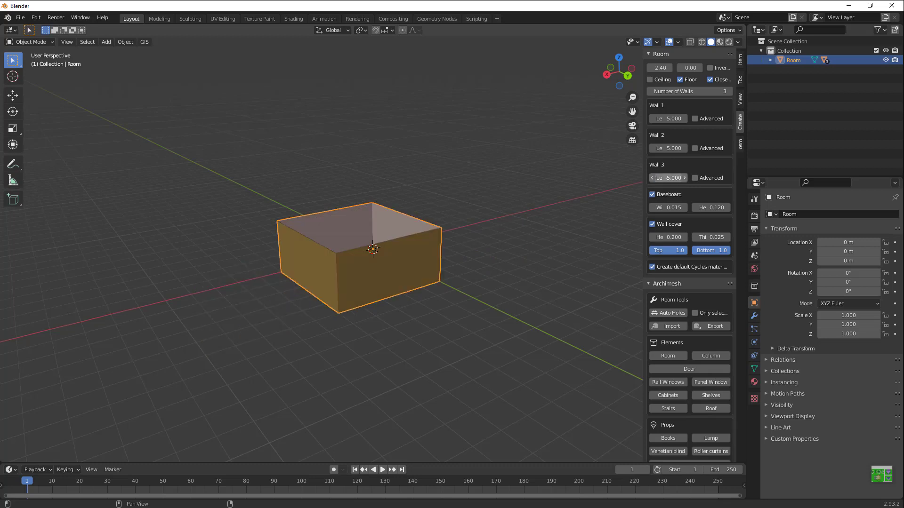
{"action": "scroll", "coordinate": [301, 204], "scroll_direction": "up", "scroll_amount": 5}
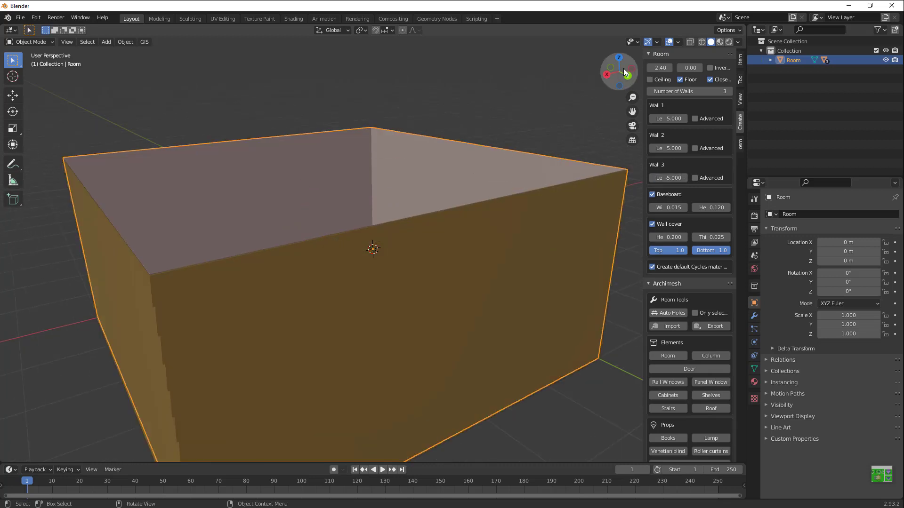
{"action": "left_click_drag", "start_coordinate": [623, 69], "coordinate": [523, 129]}
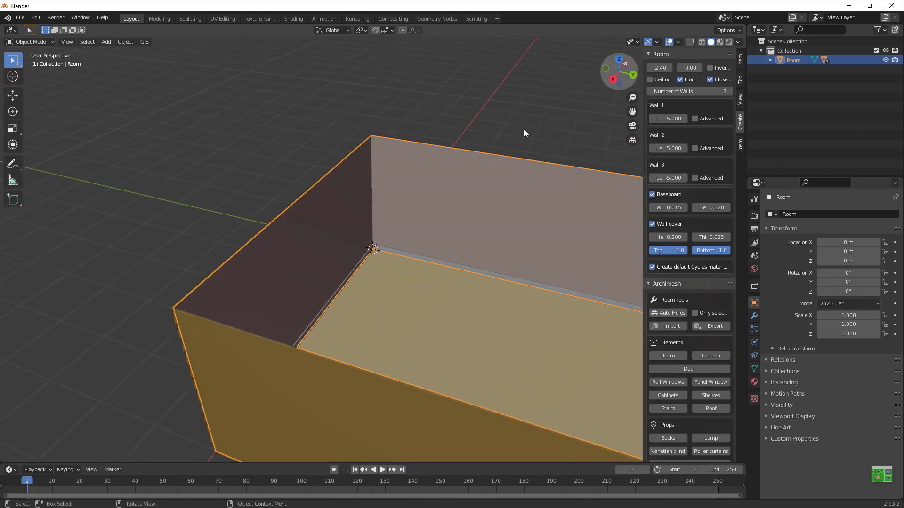
{"action": "key", "text": "shift+a"}
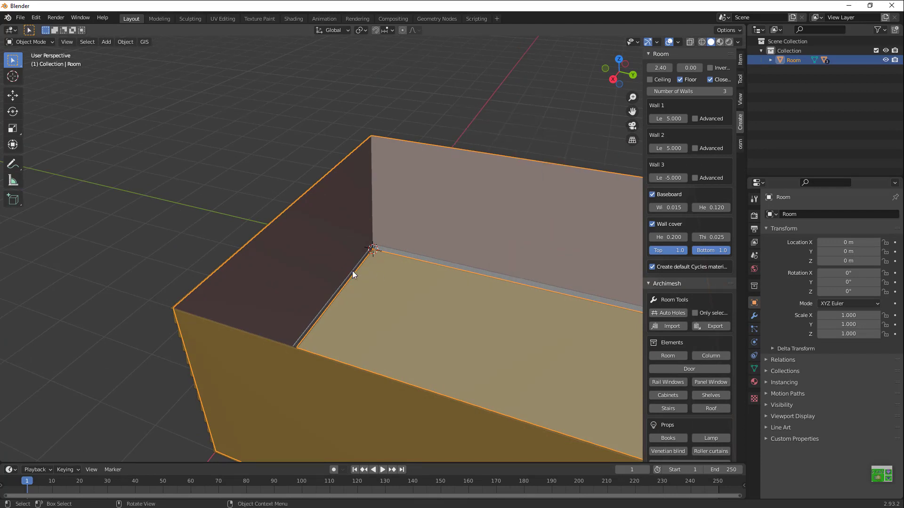
{"action": "scroll", "coordinate": [346, 280], "scroll_direction": "up", "scroll_amount": 4}
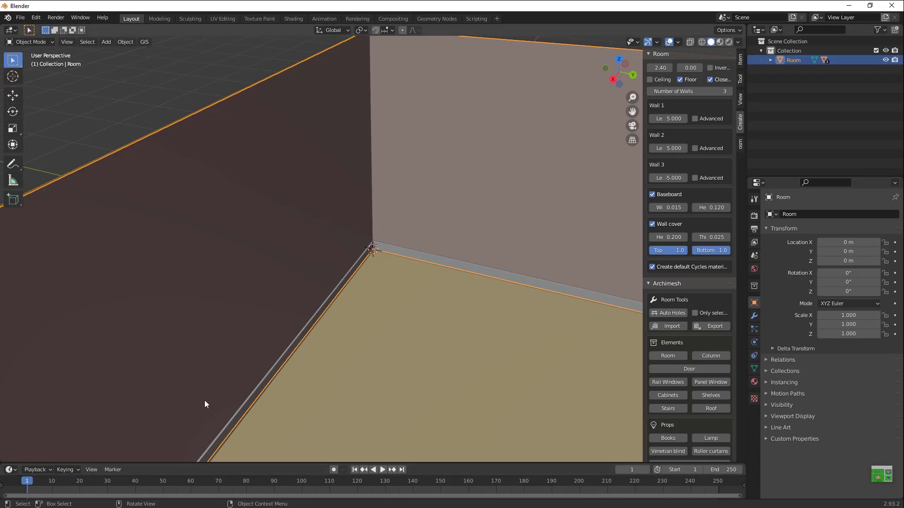
{"action": "scroll", "coordinate": [331, 293], "scroll_direction": "down", "scroll_amount": 3}
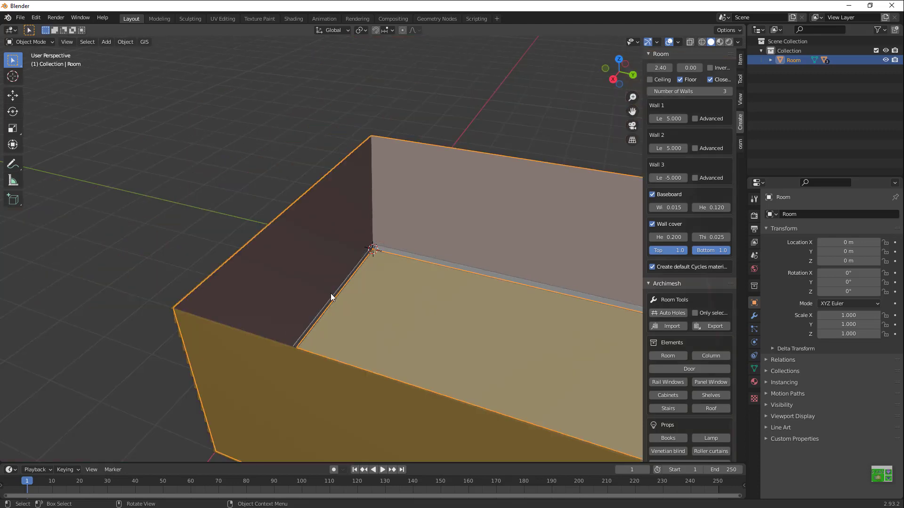
- Add an Archimesh door to the scene
{"action": "key", "text": "shift+a"}
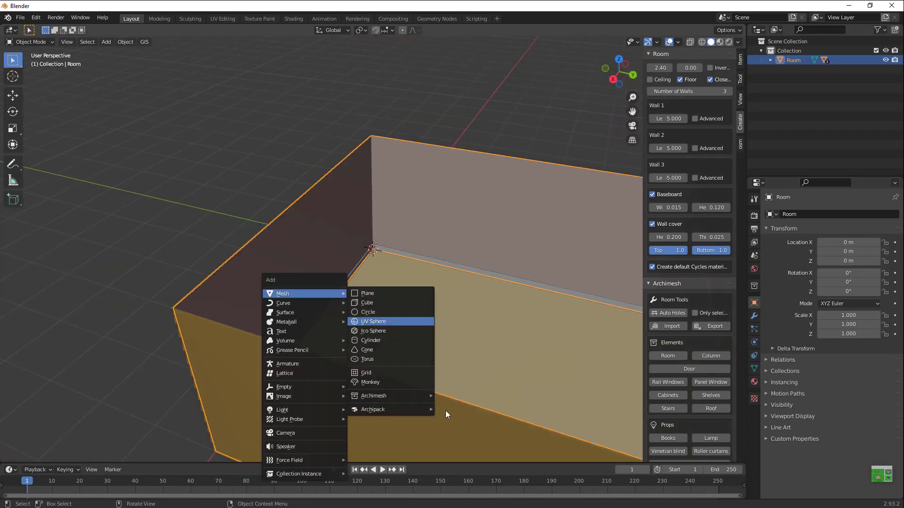
{"action": "mouse_move", "coordinate": [392, 394]}
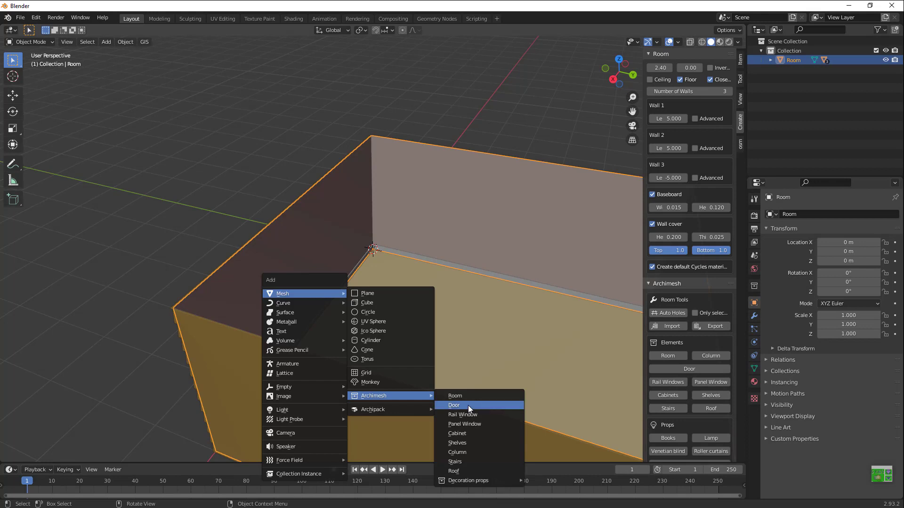
{"action": "left_click", "coordinate": [468, 406]}
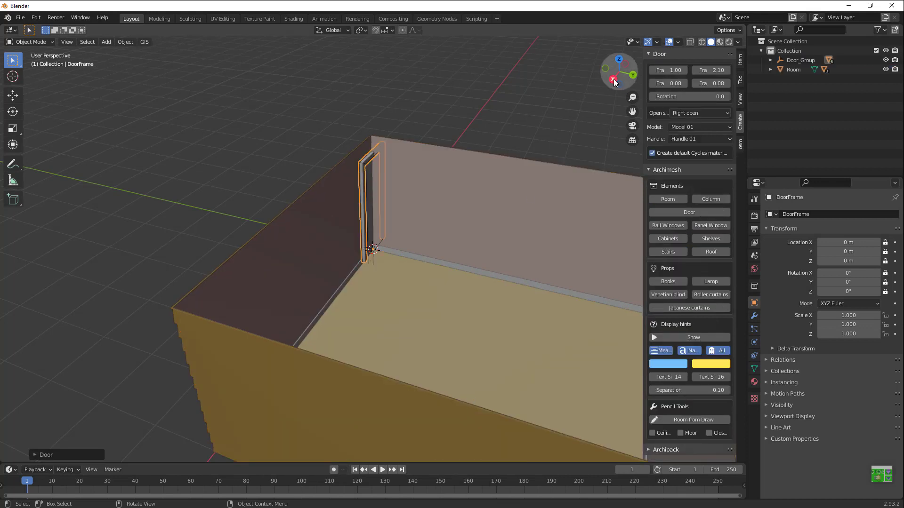
- Select the door group and move it about 1.65 m along the X axis, onto the room's outer wall
{"action": "left_click_drag", "start_coordinate": [620, 71], "coordinate": [504, 180]}
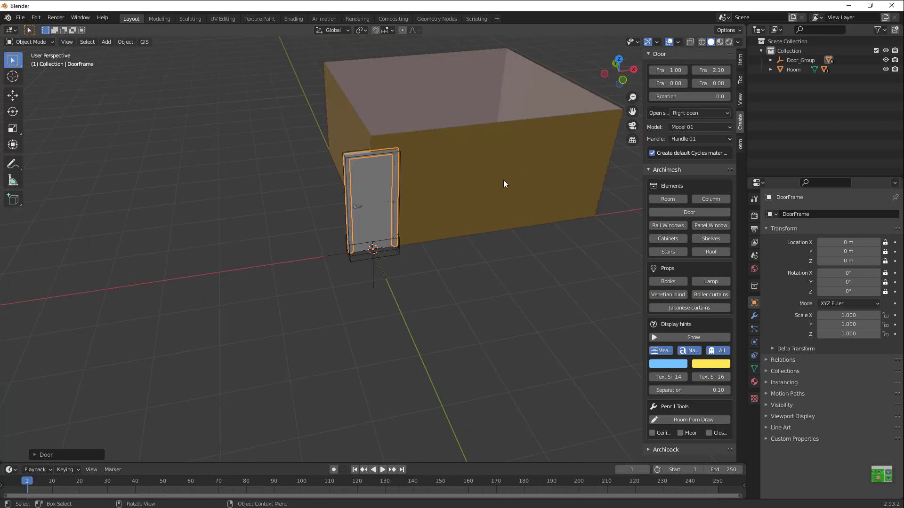
{"action": "scroll", "coordinate": [504, 180], "scroll_direction": "up", "scroll_amount": 3}
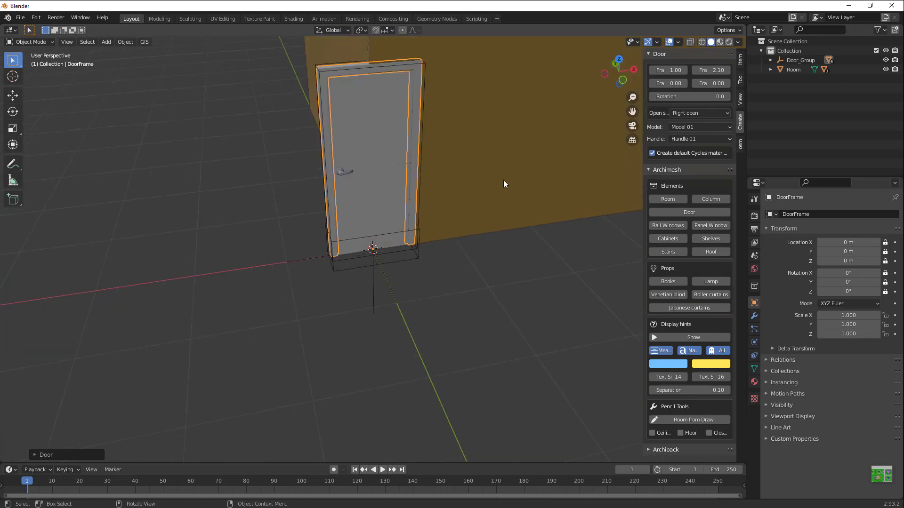
{"action": "left_click", "coordinate": [316, 256]}
{"action": "key", "text": "g"}
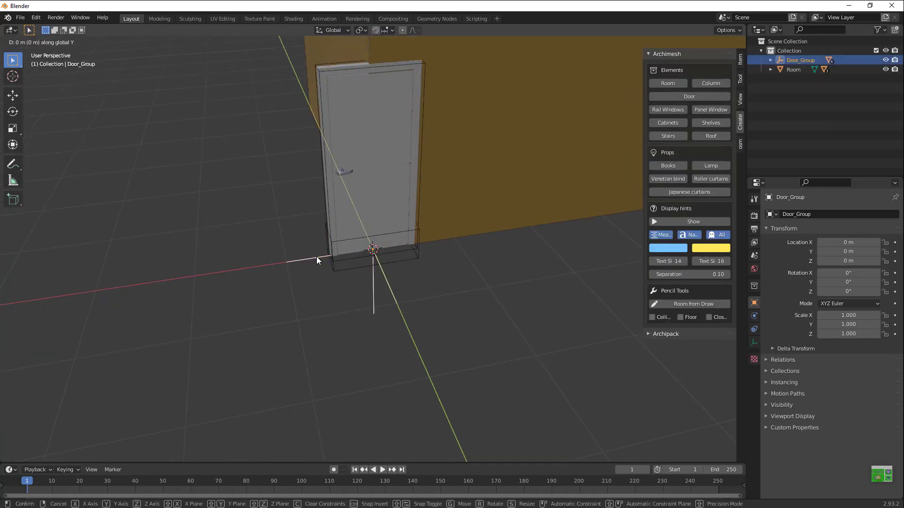
{"action": "key", "text": "x"}
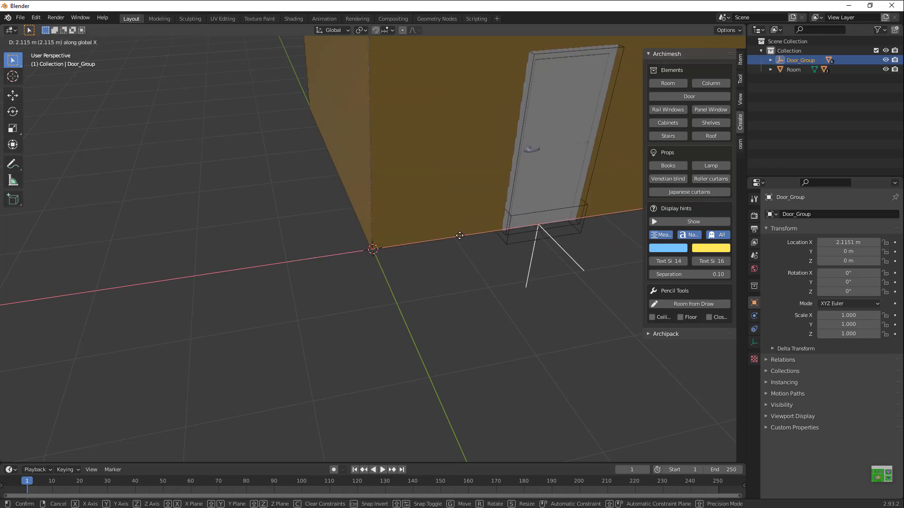
{"action": "left_click", "coordinate": [442, 235]}
- Select the room and try to cut the door opening with Auto Holes
{"action": "left_click", "coordinate": [401, 186]}
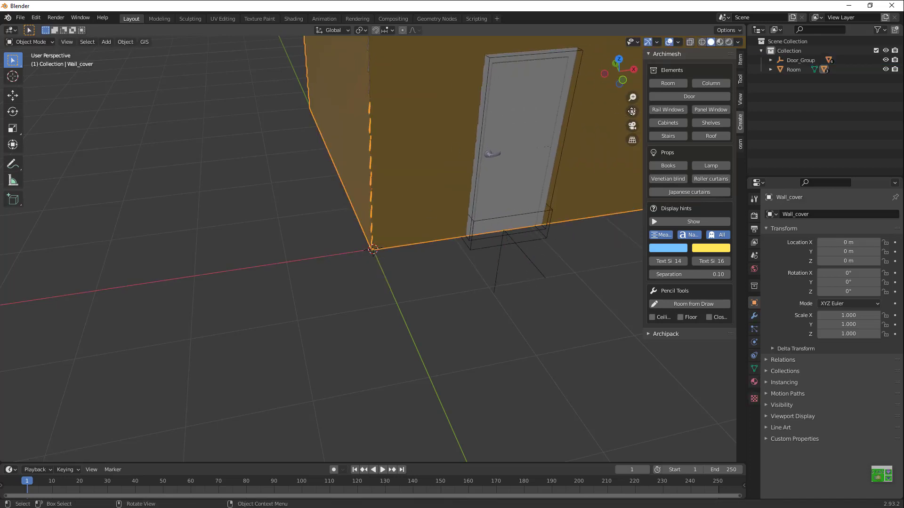
{"action": "left_click_drag", "start_coordinate": [632, 111], "coordinate": [571, 272]}
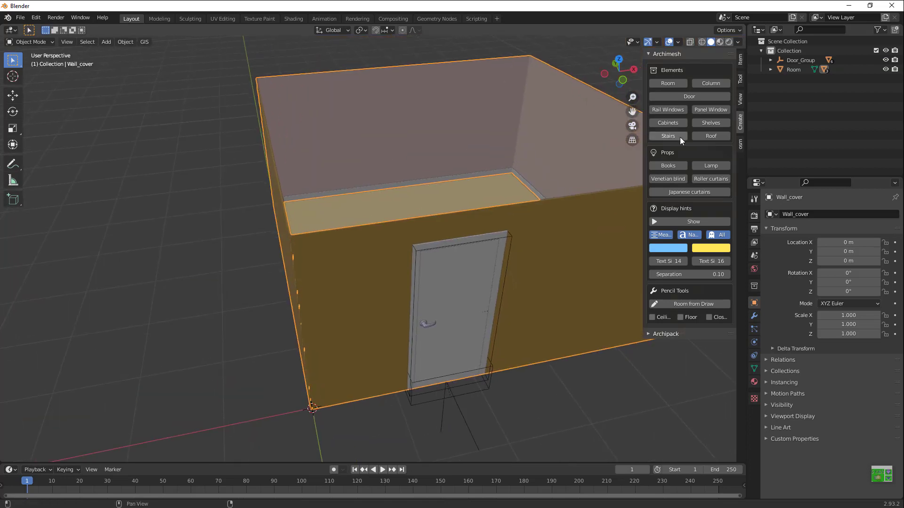
{"action": "left_click", "coordinate": [578, 264]}
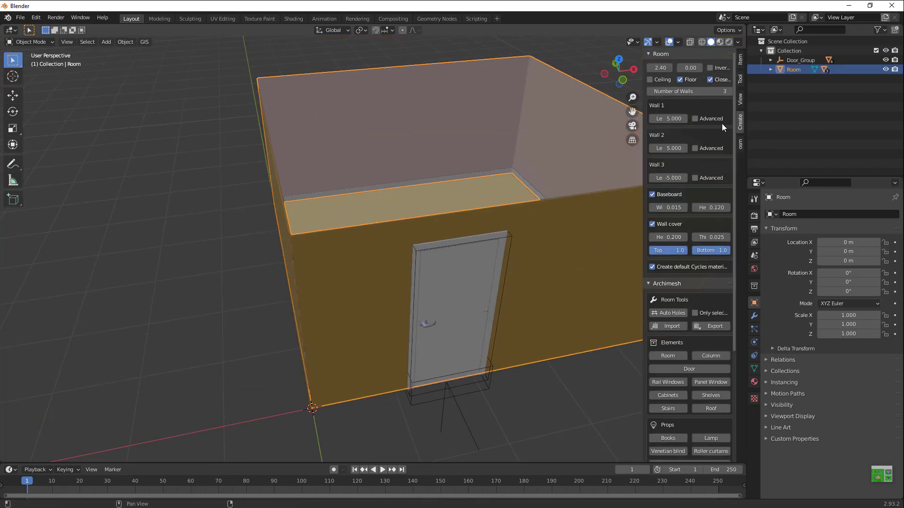
{"action": "scroll", "coordinate": [689, 193], "scroll_direction": "down", "scroll_amount": 3}
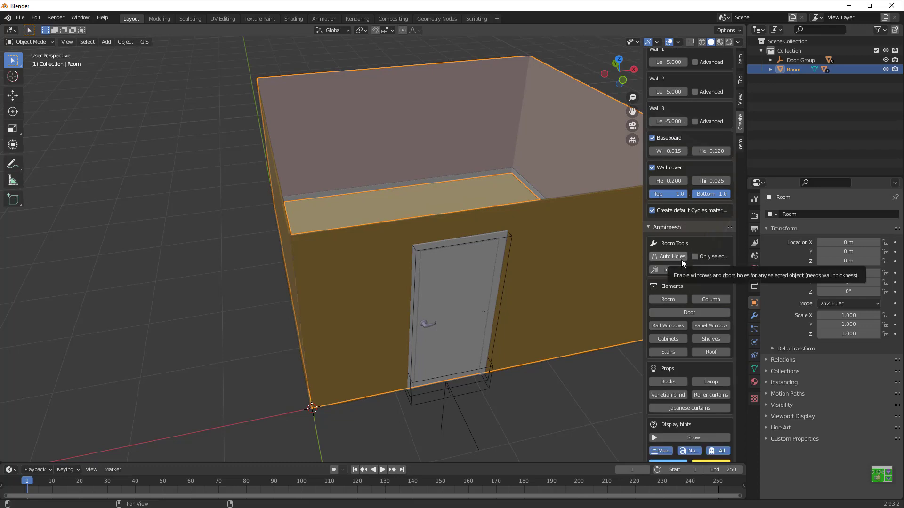
{"action": "left_click", "coordinate": [672, 256]}
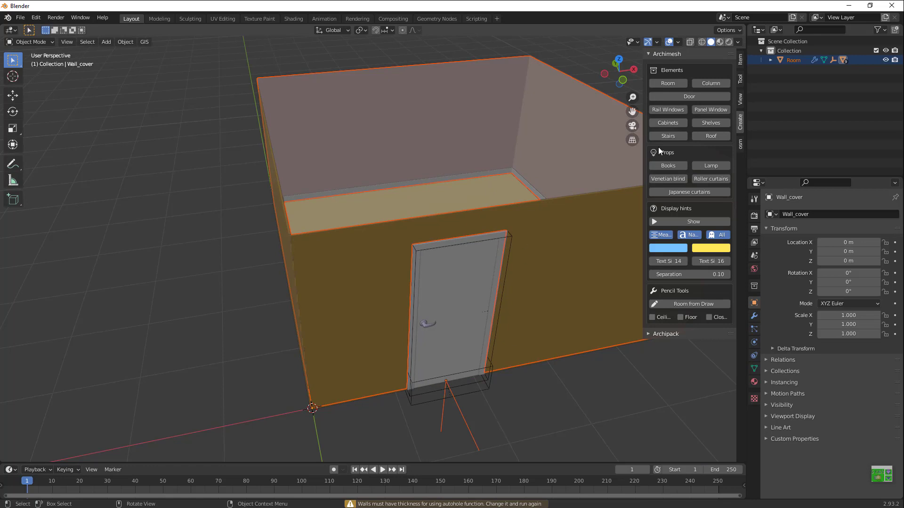
- Select the room from its inner side and set its wall thickness to 2
{"action": "left_click_drag", "start_coordinate": [619, 70], "coordinate": [607, 74]}
{"action": "middle_click_drag", "start_coordinate": [302, 254], "coordinate": [462, 226]}
{"action": "middle_click_drag", "start_coordinate": [556, 117], "coordinate": [586, 117]}
{"action": "left_click", "coordinate": [594, 194]}
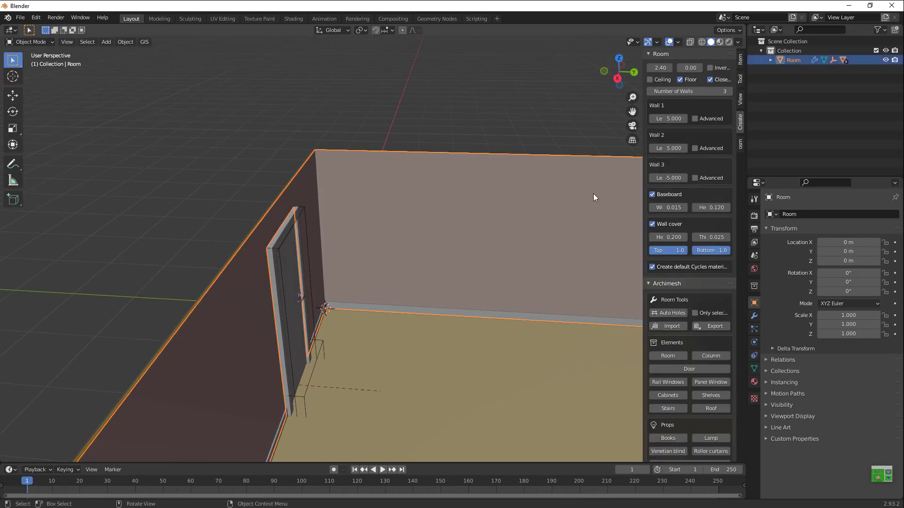
{"action": "left_click", "coordinate": [695, 67]}
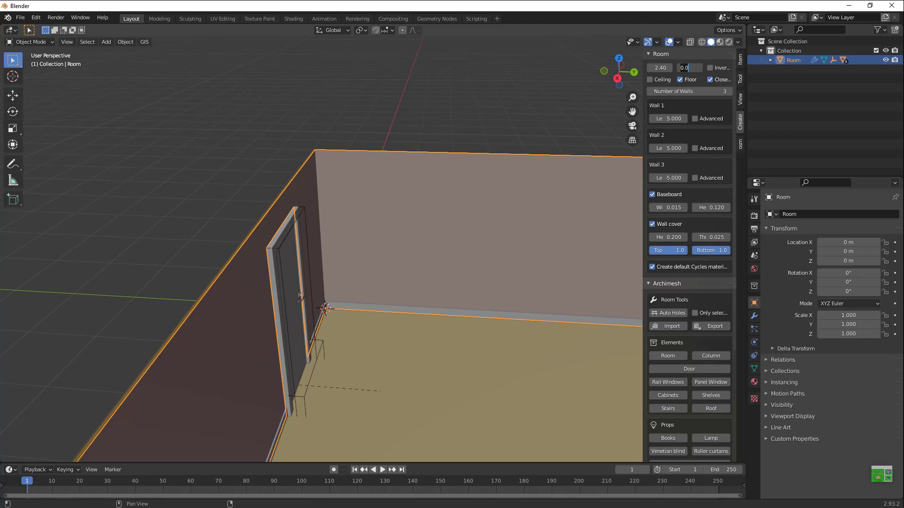
{"action": "type", "text": "2"}
{"action": "key", "text": "Return"}
- Reduce the room's wall thickness to 0.09
{"action": "left_click", "coordinate": [689, 67]}
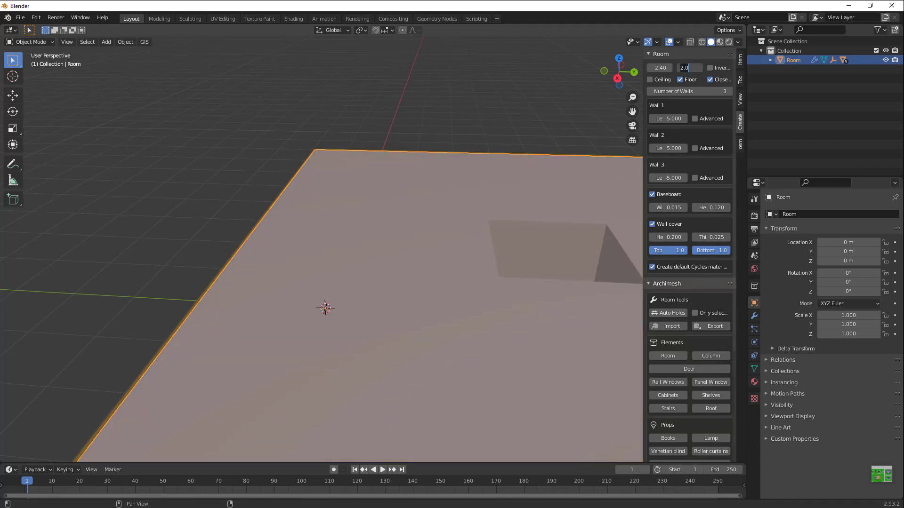
{"action": "key", "text": "BackSpace"}
{"action": "type", "text": ".09"}
{"action": "key", "text": "Return"}
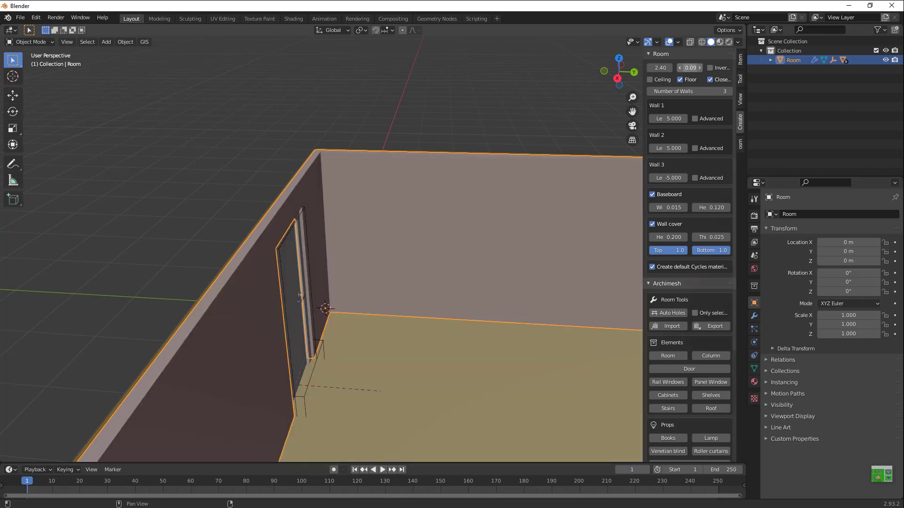
- Cut the door opening into the thickened room wall with Auto Holes
{"action": "scroll", "coordinate": [594, 165], "scroll_direction": "down", "scroll_amount": 3}
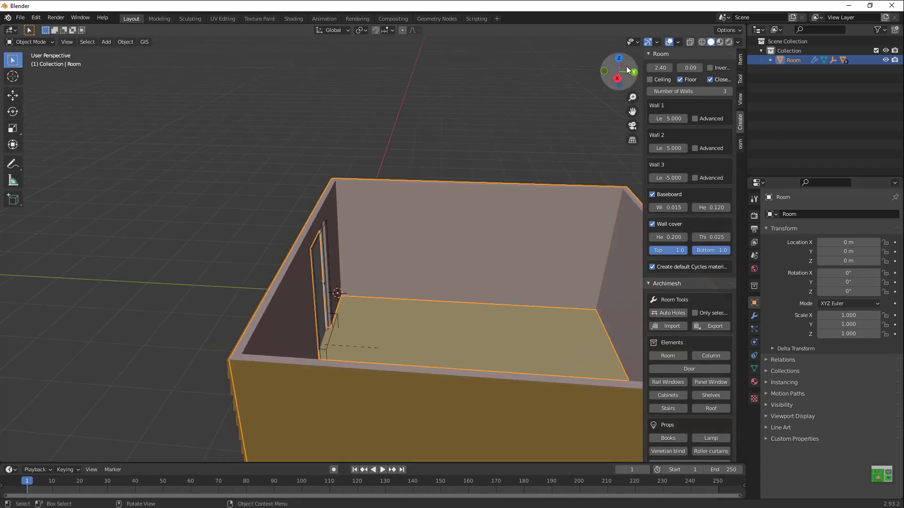
{"action": "left_click_drag", "start_coordinate": [628, 69], "coordinate": [725, 49]}
{"action": "left_click_drag", "start_coordinate": [645, 57], "coordinate": [647, 54]}
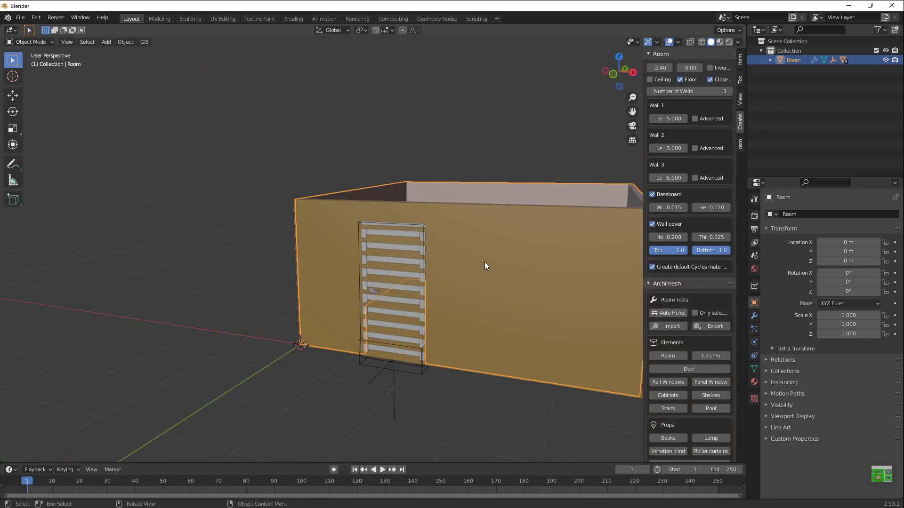
{"action": "left_click", "coordinate": [669, 313]}
- Select the door frame to bring up the door's settings
{"action": "left_click", "coordinate": [400, 263]}
{"action": "scroll", "coordinate": [422, 255], "scroll_direction": "up", "scroll_amount": 1}
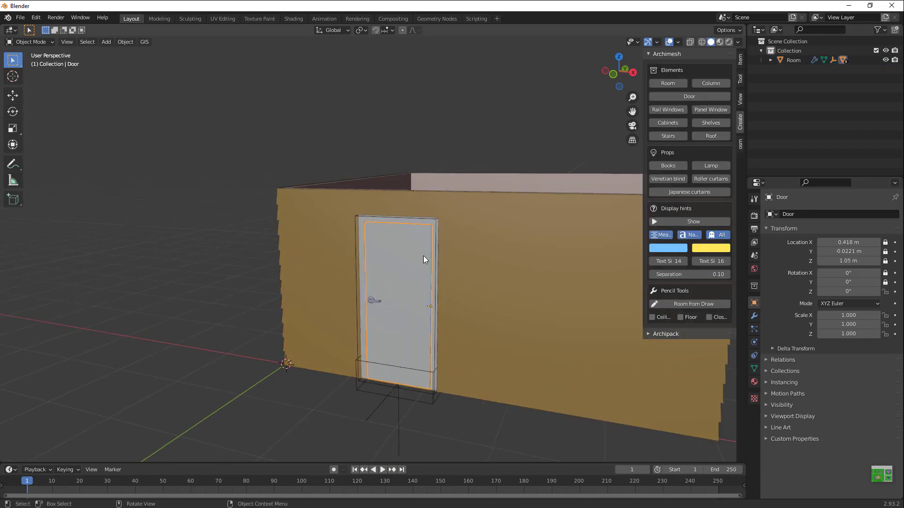
{"action": "scroll", "coordinate": [417, 334], "scroll_direction": "up", "scroll_amount": 2}
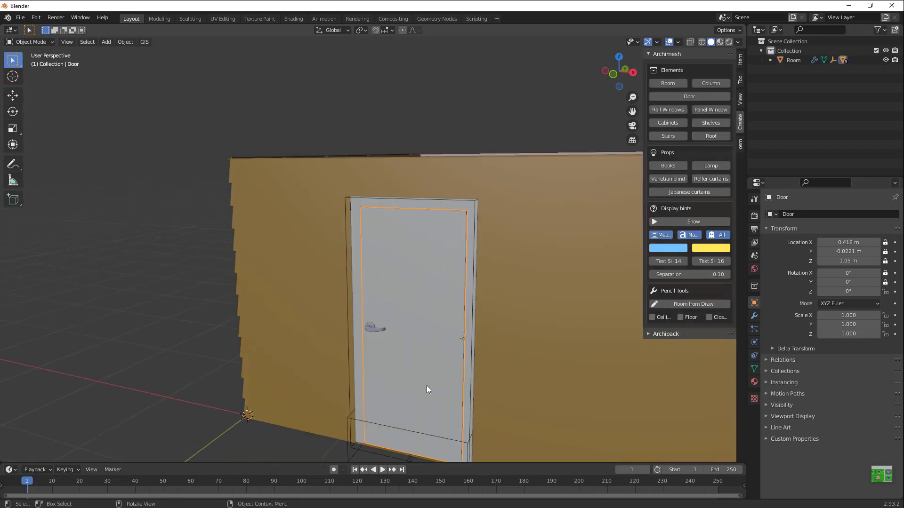
{"action": "left_click", "coordinate": [402, 428]}
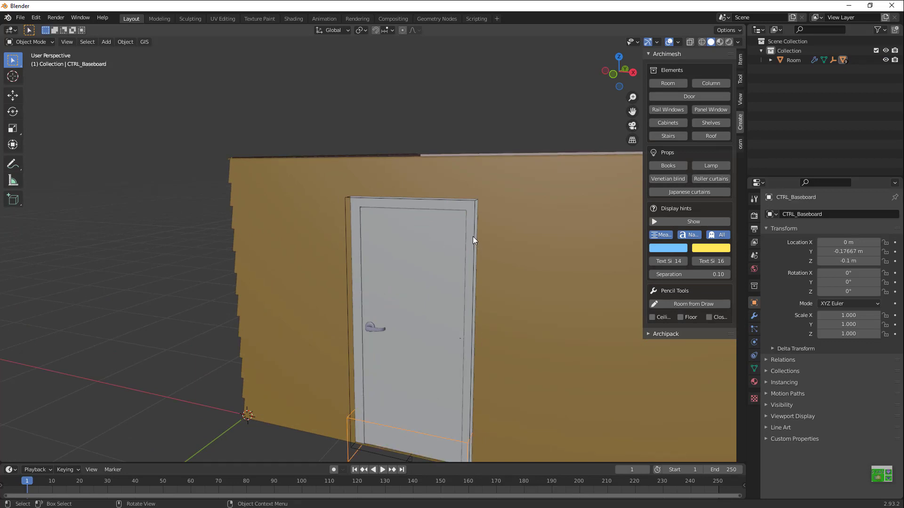
{"action": "left_click", "coordinate": [473, 210]}
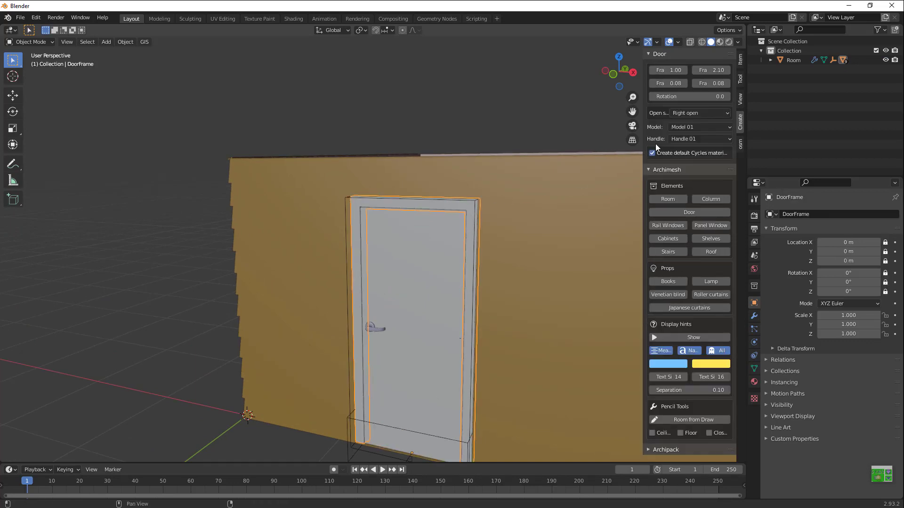
- Try Left open and Both sides as the door's open side, and return it to Right open
{"action": "left_click", "coordinate": [696, 112]}
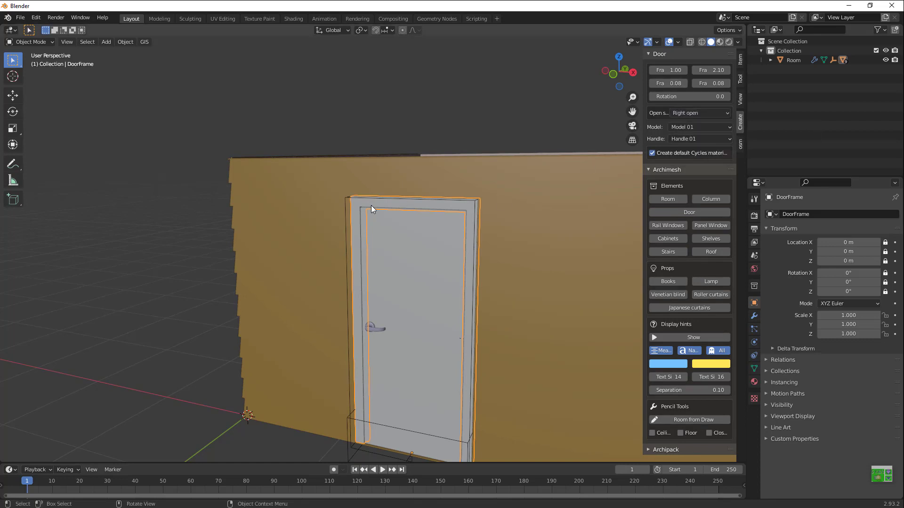
{"action": "left_click", "coordinate": [696, 112]}
{"action": "left_click", "coordinate": [696, 112]}
{"action": "left_click", "coordinate": [696, 112]}
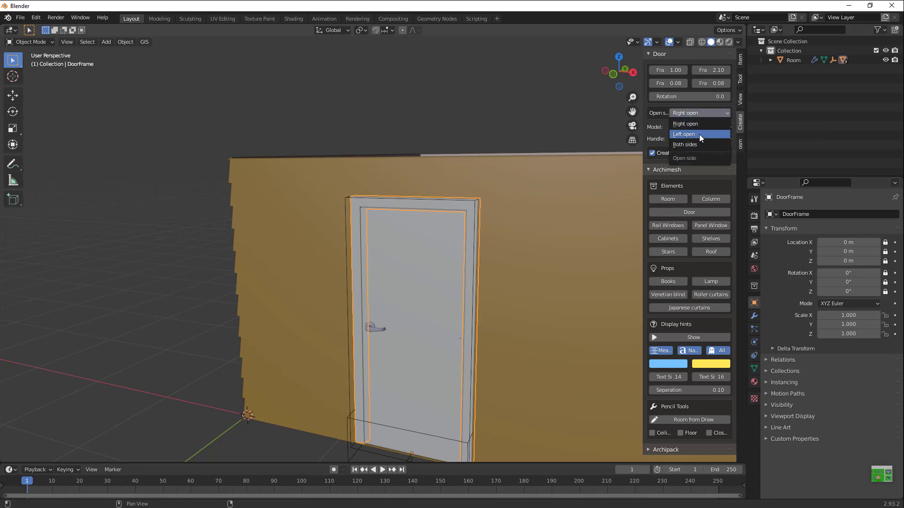
{"action": "left_click", "coordinate": [699, 134]}
{"action": "left_click", "coordinate": [701, 113]}
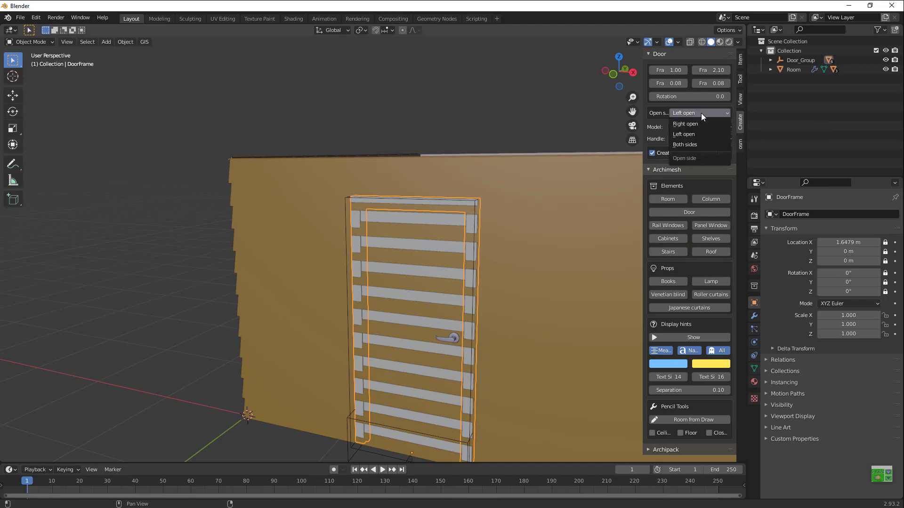
{"action": "left_click", "coordinate": [698, 146]}
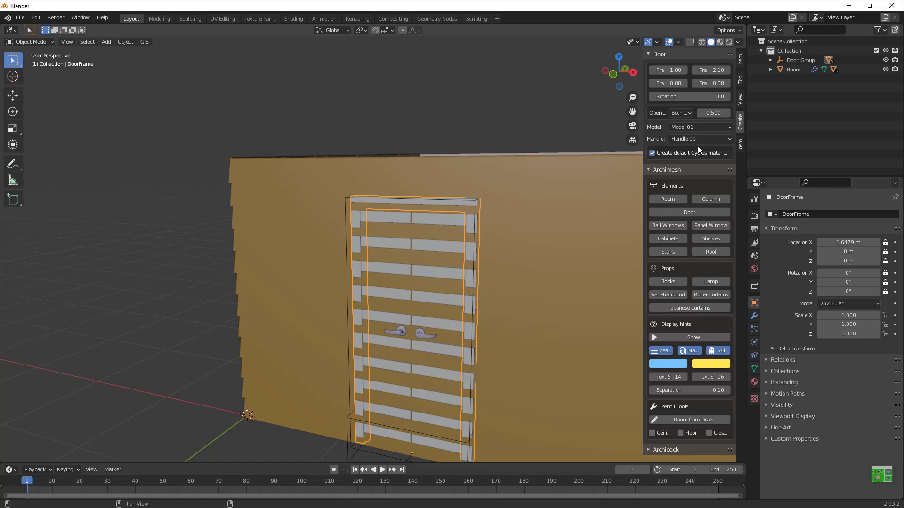
{"action": "left_click", "coordinate": [682, 115]}
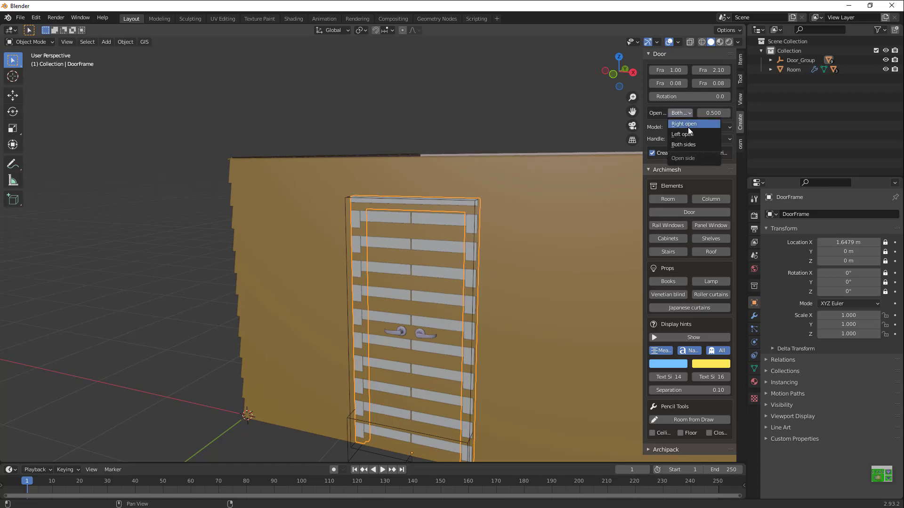
{"action": "left_click", "coordinate": [688, 125]}
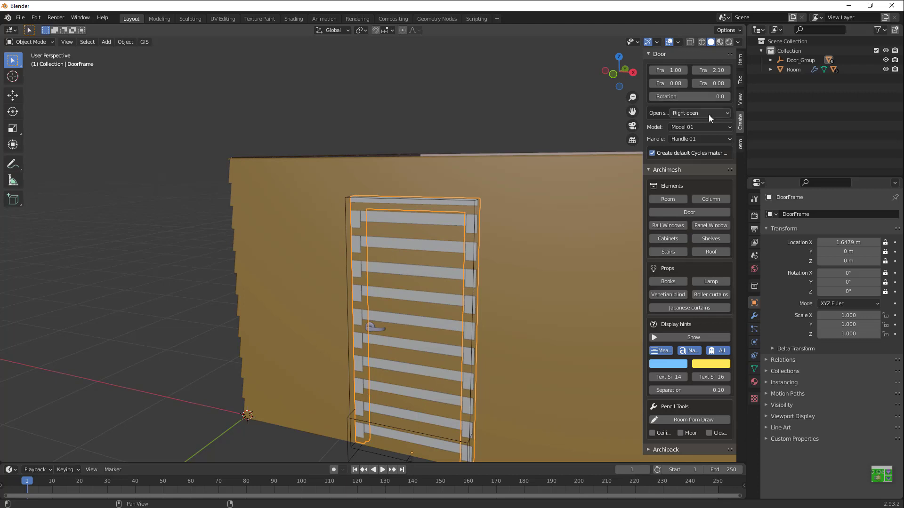
- Switch the door to Model 02 and inspect its panel design up close
{"action": "left_click", "coordinate": [702, 128]}
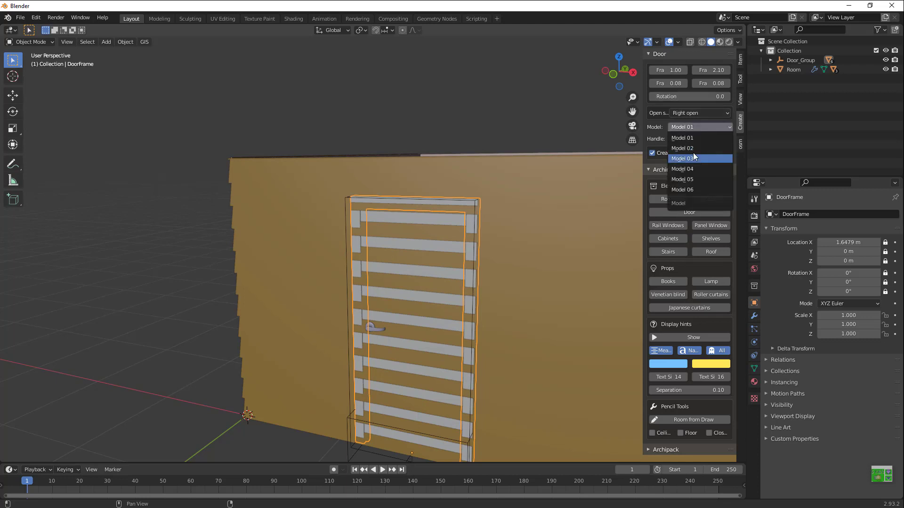
{"action": "left_click", "coordinate": [693, 151]}
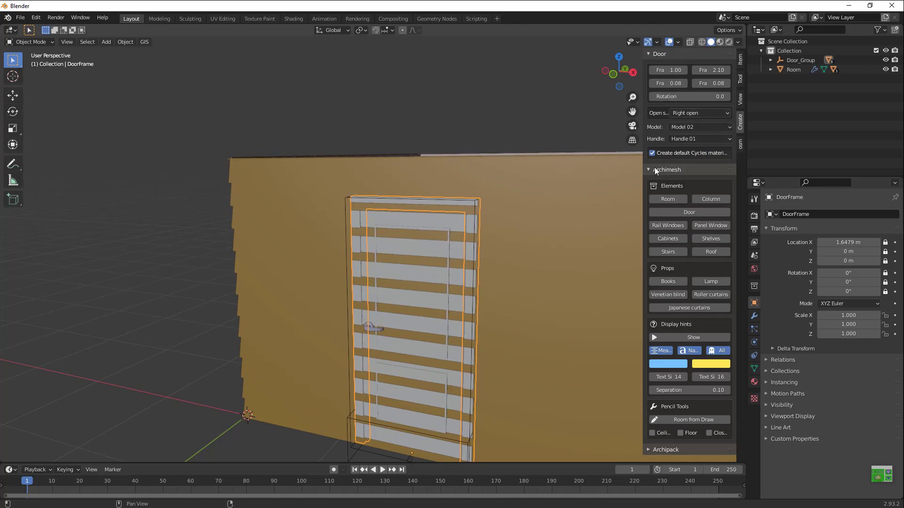
{"action": "scroll", "coordinate": [476, 294], "scroll_direction": "down", "scroll_amount": 2}
{"action": "scroll", "coordinate": [476, 294], "scroll_direction": "up", "scroll_amount": 4}
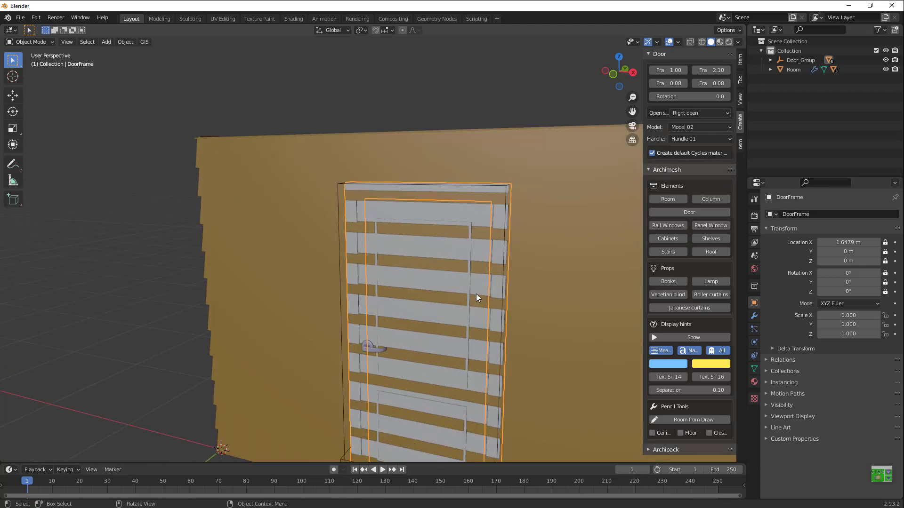
- Set the door's model to Model 03
{"action": "left_click", "coordinate": [694, 127]}
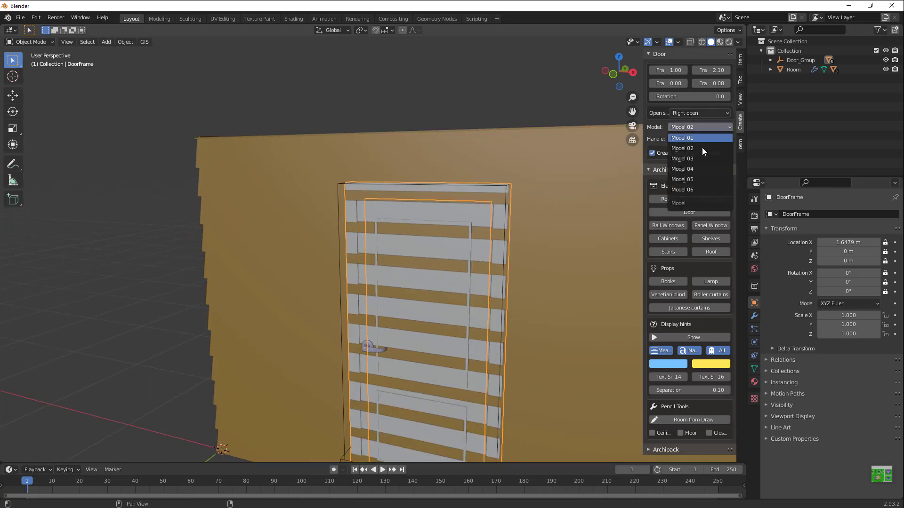
{"action": "left_click", "coordinate": [699, 159]}
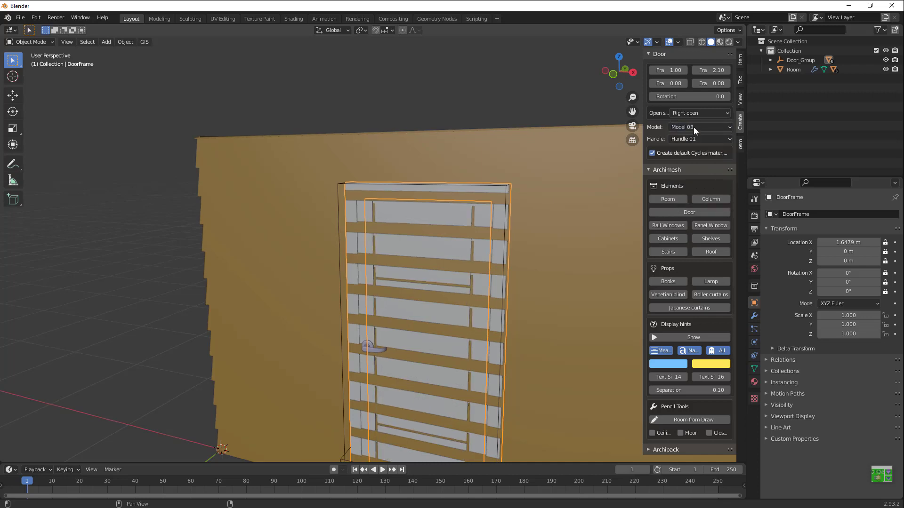
{"action": "left_click", "coordinate": [693, 127]}
{"action": "left_click", "coordinate": [683, 159]}
- Try Handle 02, Handle 03 and Handle 04 on the door, and settle on Handle 03
{"action": "left_click", "coordinate": [708, 138]}
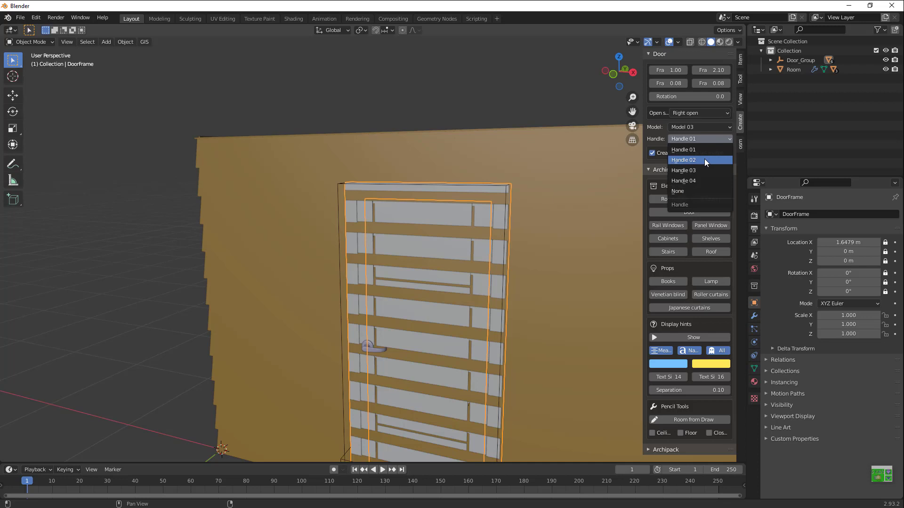
{"action": "left_click", "coordinate": [704, 159]}
{"action": "left_click", "coordinate": [691, 142]}
{"action": "left_click", "coordinate": [694, 169]}
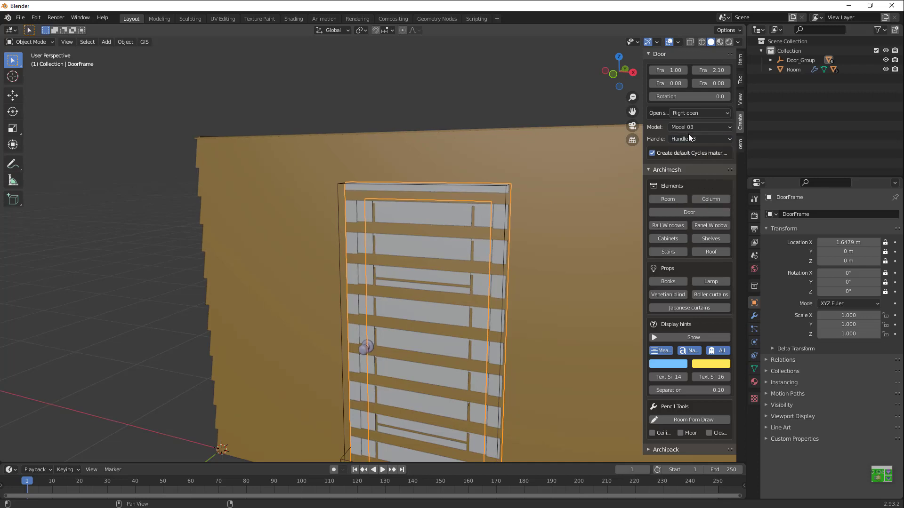
{"action": "left_click", "coordinate": [688, 138]}
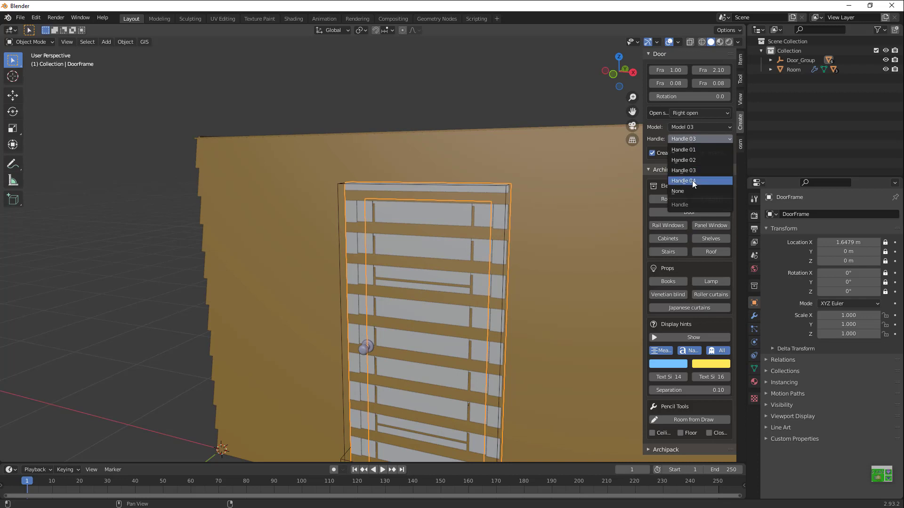
{"action": "left_click", "coordinate": [694, 182]}
{"action": "left_click", "coordinate": [701, 139]}
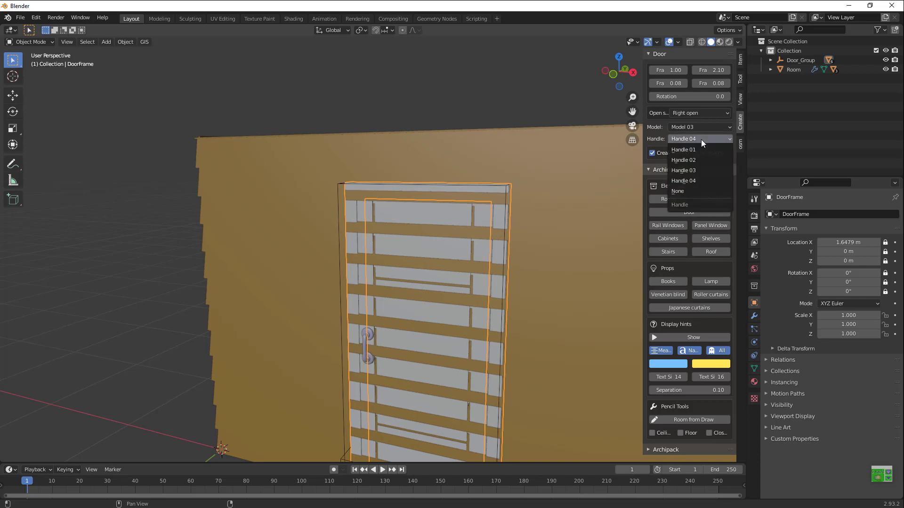
{"action": "left_click", "coordinate": [695, 169]}
- Select the room and cut the door's opening through the walls and wall cover with Auto Holes
{"action": "left_click", "coordinate": [552, 254]}
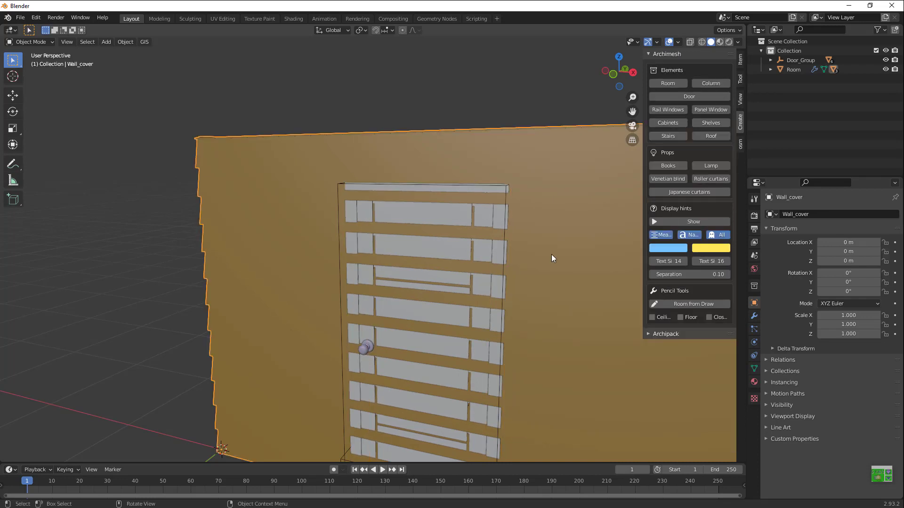
{"action": "left_click", "coordinate": [793, 69]}
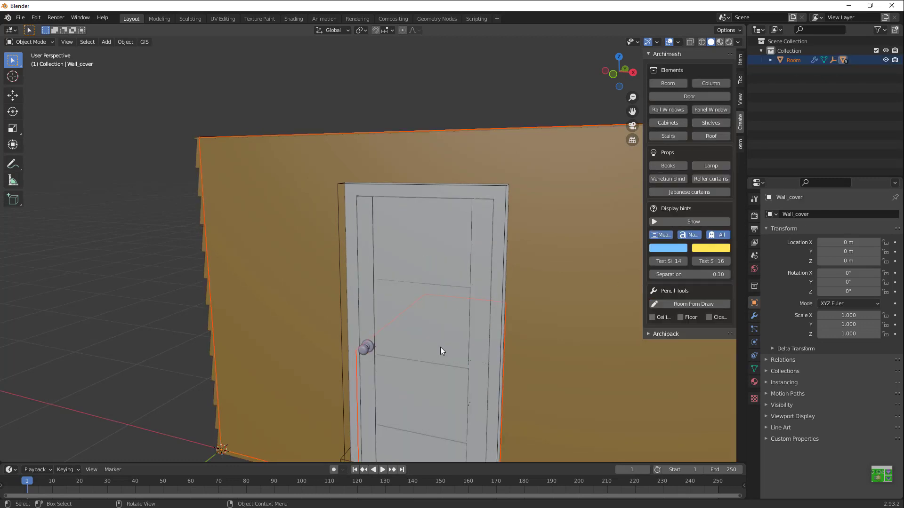
- Add an Archimesh Rail Window to the scene
{"action": "scroll", "coordinate": [505, 309], "scroll_direction": "down", "scroll_amount": 1}
{"action": "left_click_drag", "start_coordinate": [627, 78], "coordinate": [645, 81]}
{"action": "scroll", "coordinate": [466, 322], "scroll_direction": "down", "scroll_amount": 3}
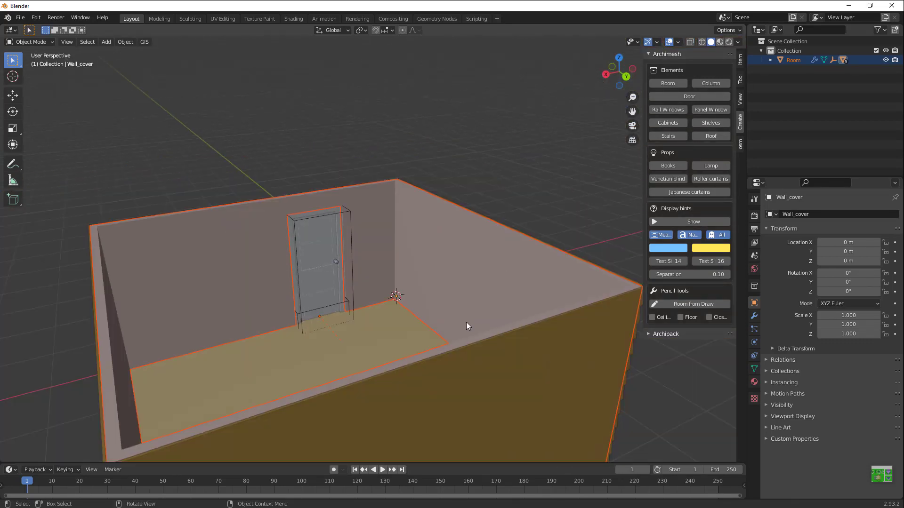
{"action": "key", "text": "shift+a"}
{"action": "mouse_move", "coordinate": [459, 315]}
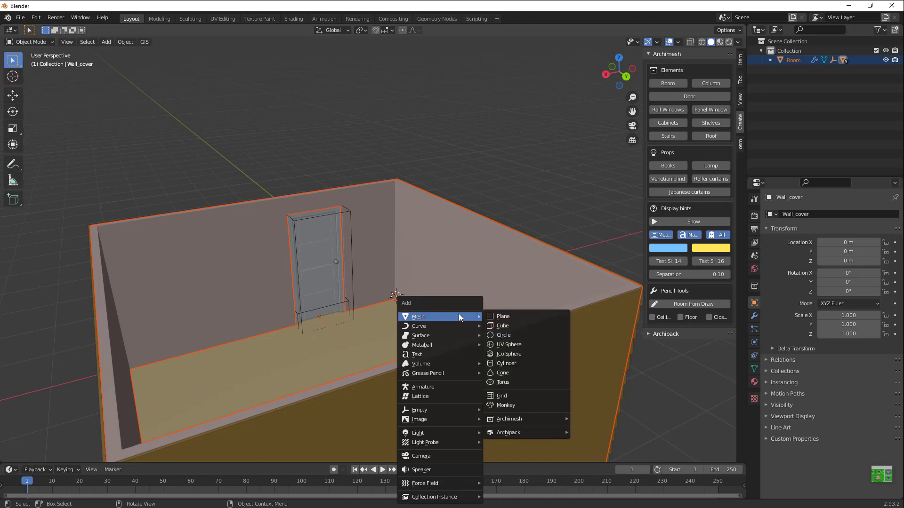
{"action": "mouse_move", "coordinate": [541, 418]}
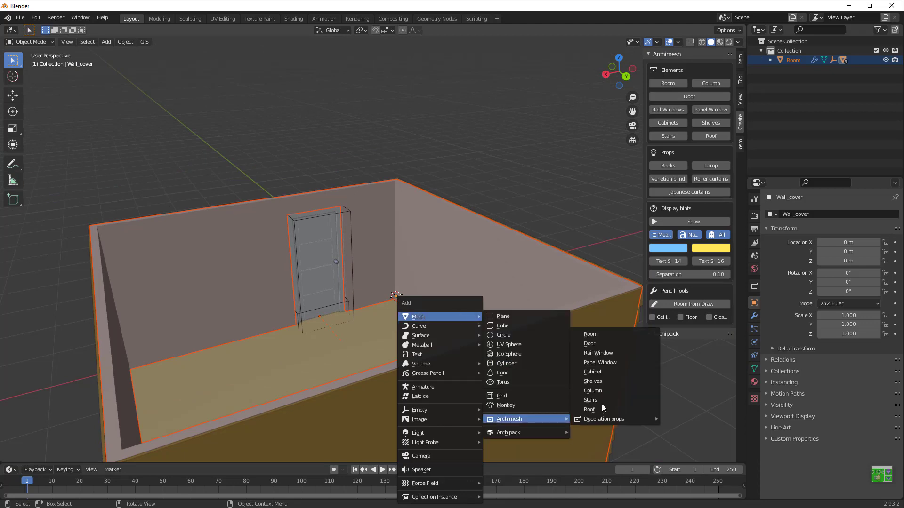
{"action": "left_click", "coordinate": [612, 354]}
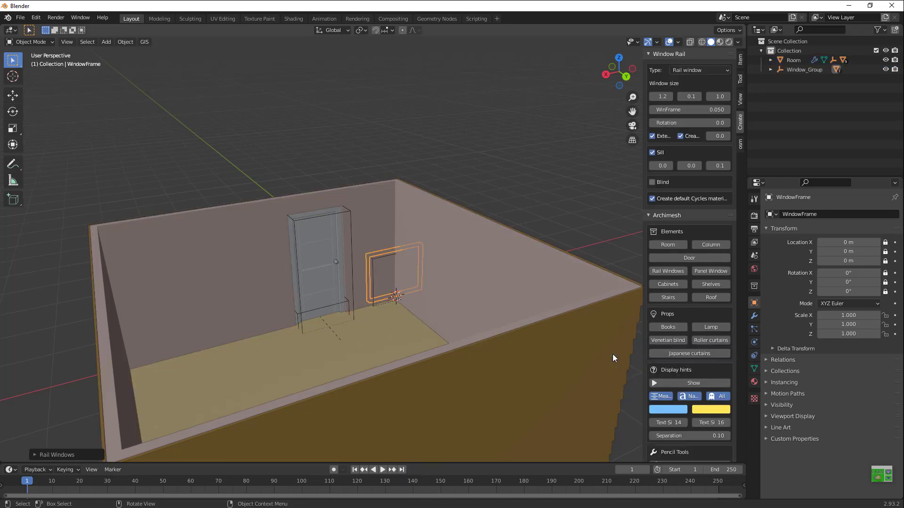
- Try a larger window sill, with its height at 0.3 and its depth extended outward
{"action": "left_click_drag", "start_coordinate": [608, 83], "coordinate": [612, 54]}
{"action": "scroll", "coordinate": [454, 224], "scroll_direction": "up", "scroll_amount": 2}
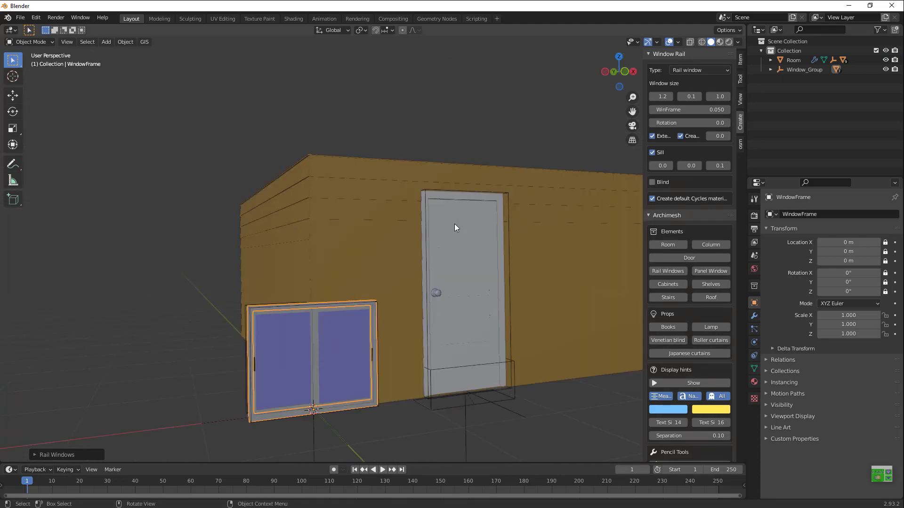
{"action": "scroll", "coordinate": [453, 224], "scroll_direction": "up", "scroll_amount": 1}
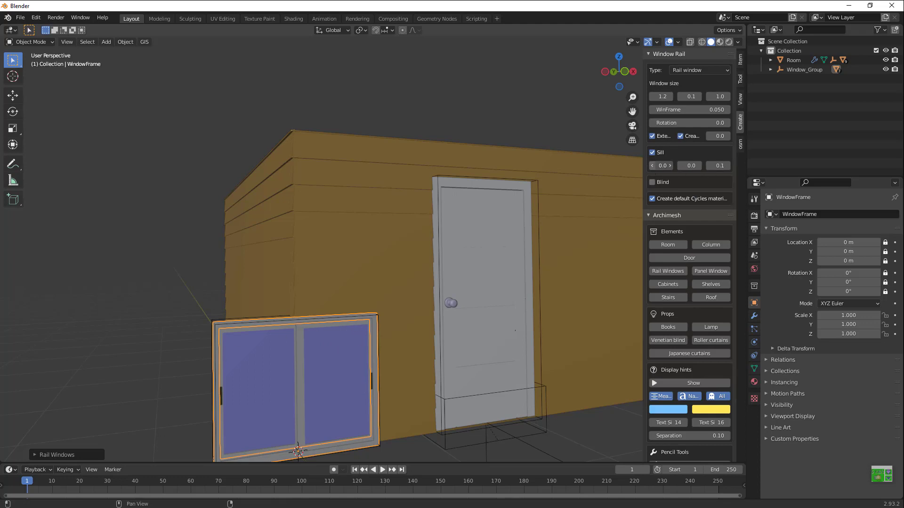
{"action": "left_click_drag", "start_coordinate": [661, 165], "coordinate": [535, 252]}
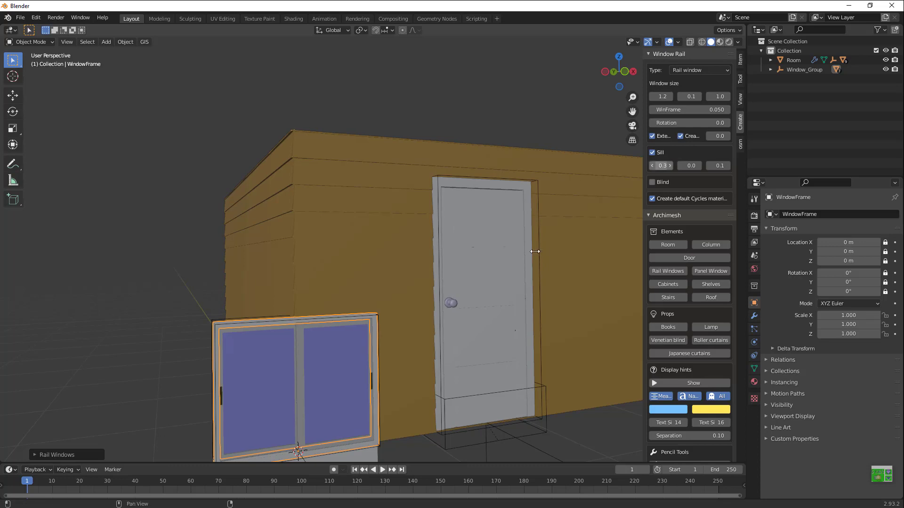
{"action": "scroll", "coordinate": [662, 165], "scroll_direction": "down", "scroll_amount": 2}
{"action": "scroll", "coordinate": [571, 190], "scroll_direction": "down", "scroll_amount": 5}
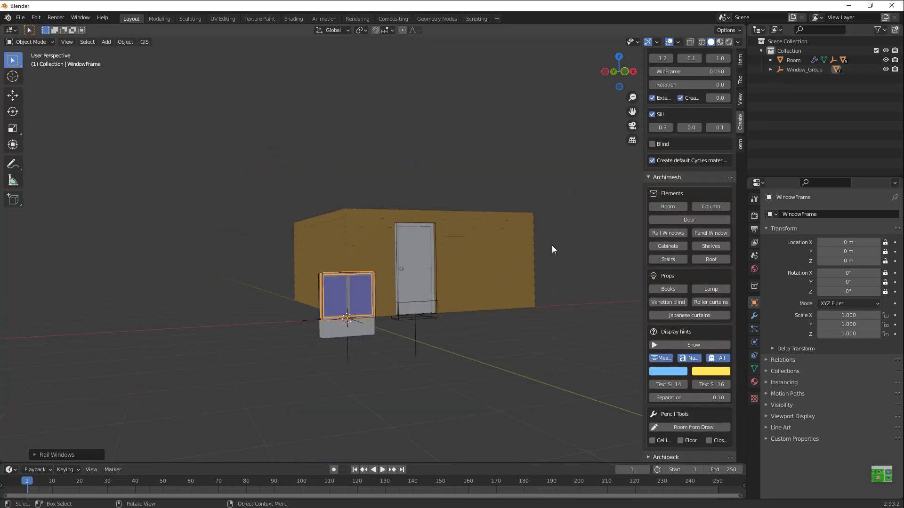
{"action": "scroll", "coordinate": [552, 245], "scroll_direction": "up", "scroll_amount": 2}
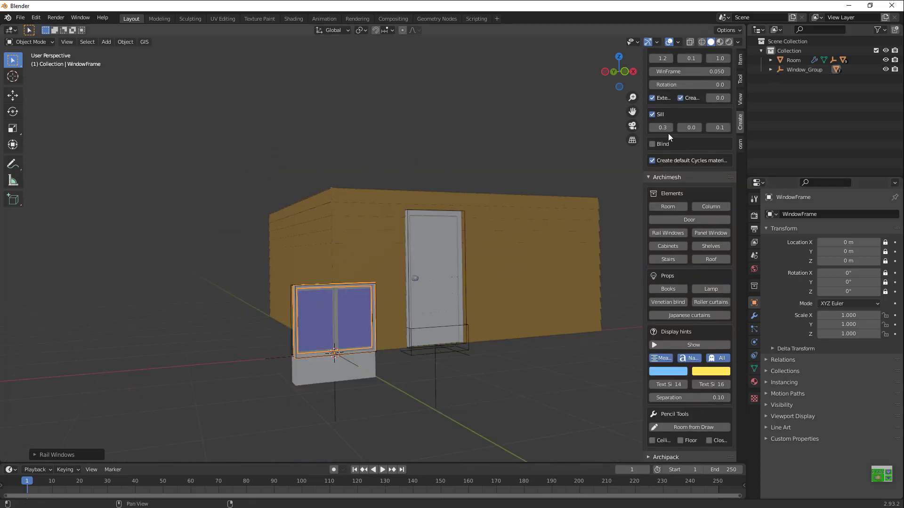
{"action": "mouse_move", "coordinate": [693, 128]}
{"action": "left_mouse_down"}
{"action": "mouse_move", "coordinate": [729, 135]}
{"action": "mouse_move", "coordinate": [710, 129]}
{"action": "left_mouse_up"}
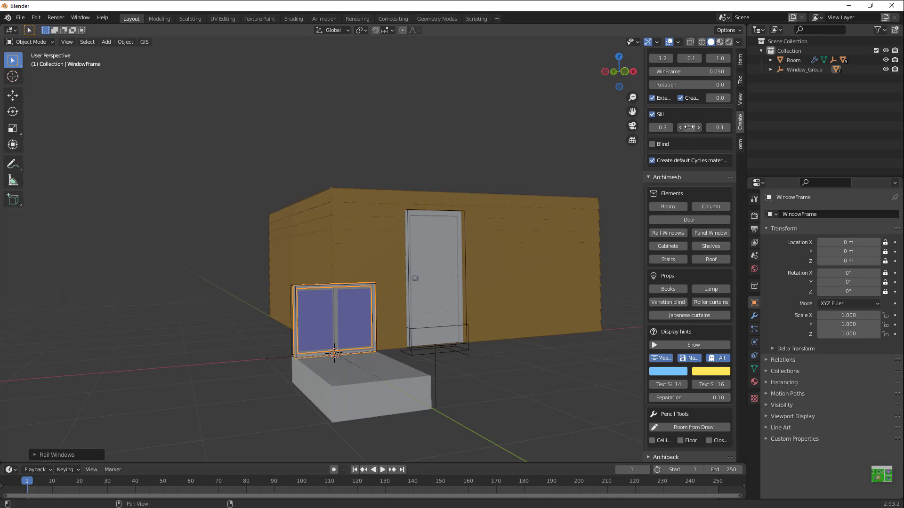
- Reset the window sill's depth and height to 0
{"action": "left_click", "coordinate": [688, 127]}
{"action": "type", "text": "0"}
{"action": "left_click", "coordinate": [659, 128]}
{"action": "type", "text": "0."}
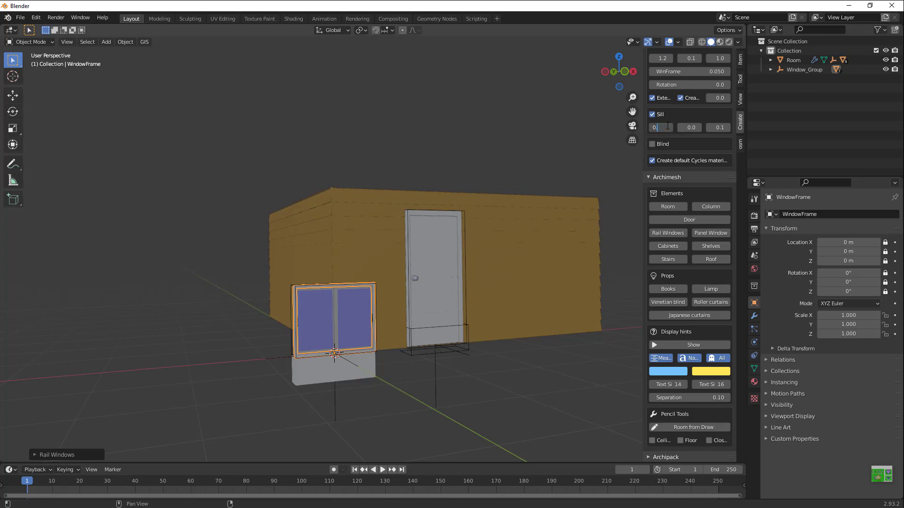
{"action": "key", "text": "BackSpace"}
{"action": "key", "text": "Return"}
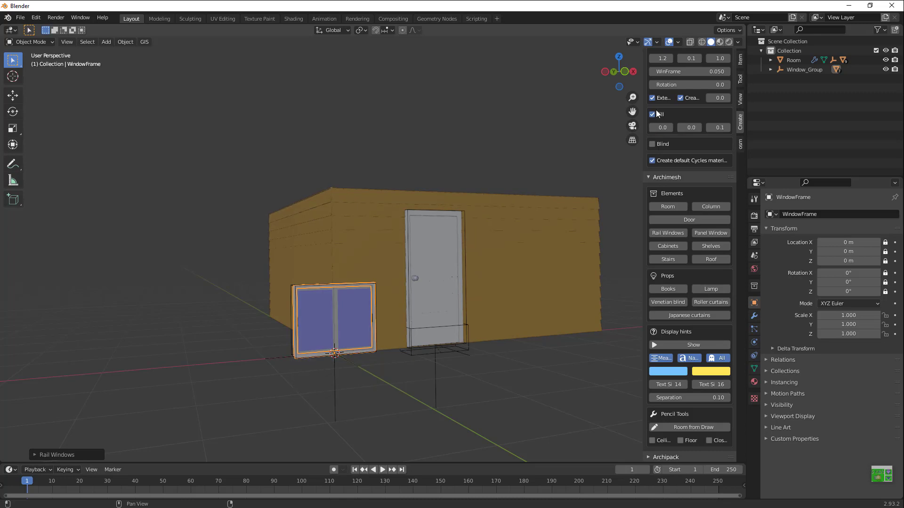
- Turn off the window's sill and turn on its blind
{"action": "scroll", "coordinate": [654, 111], "scroll_direction": "up", "scroll_amount": 1}
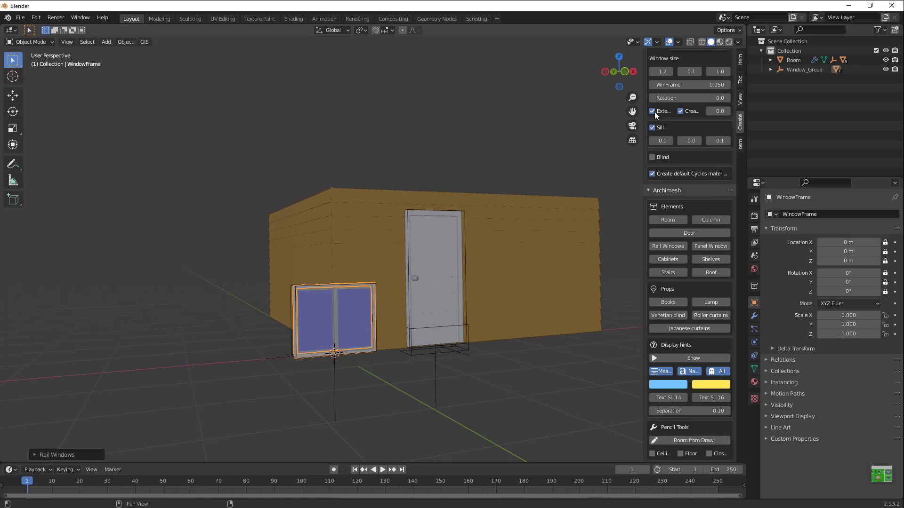
{"action": "scroll", "coordinate": [651, 129], "scroll_direction": "down", "scroll_amount": 1}
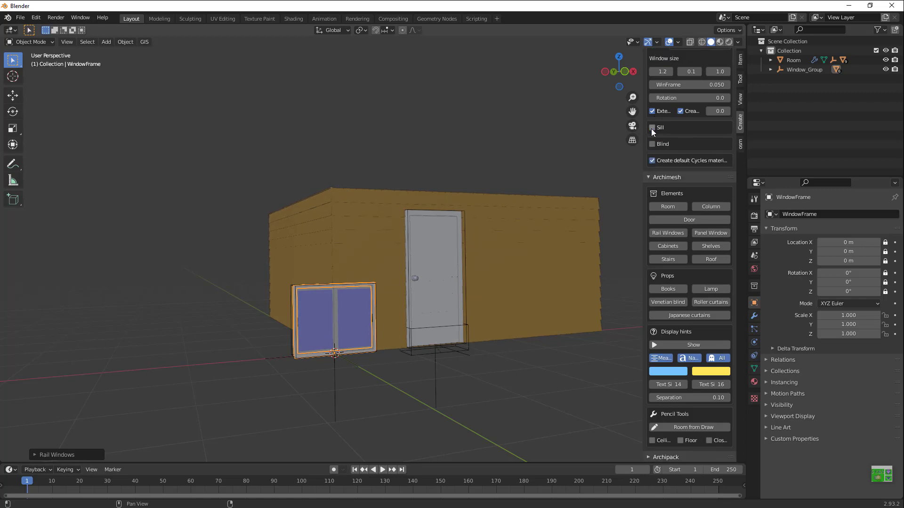
{"action": "scroll", "coordinate": [652, 129], "scroll_direction": "up", "scroll_amount": 1}
{"action": "left_click", "coordinate": [652, 128]}
{"action": "left_click", "coordinate": [652, 144]}
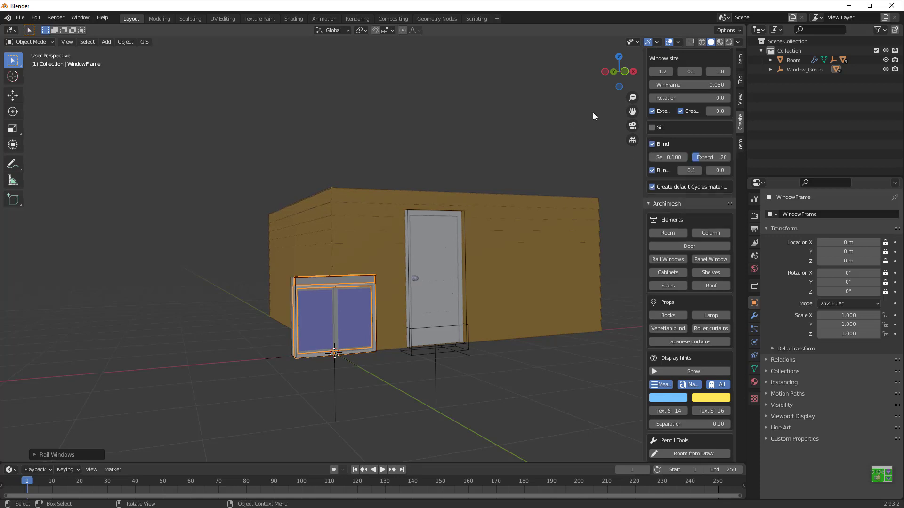
- Set the window blind's extension to 45 and its separation to 0.010
{"action": "left_click_drag", "start_coordinate": [605, 75], "coordinate": [526, 213]}
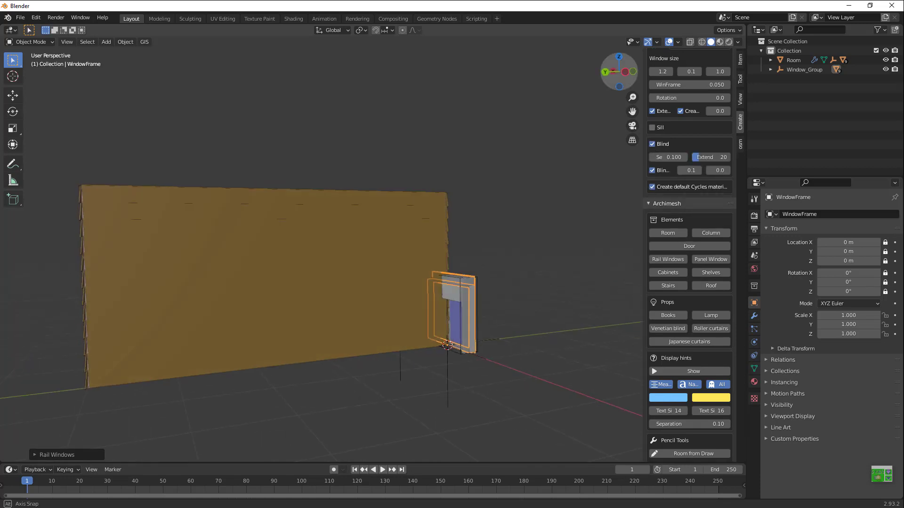
{"action": "scroll", "coordinate": [525, 213], "scroll_direction": "up", "scroll_amount": 2}
{"action": "scroll", "coordinate": [526, 216], "scroll_direction": "up", "scroll_amount": 1}
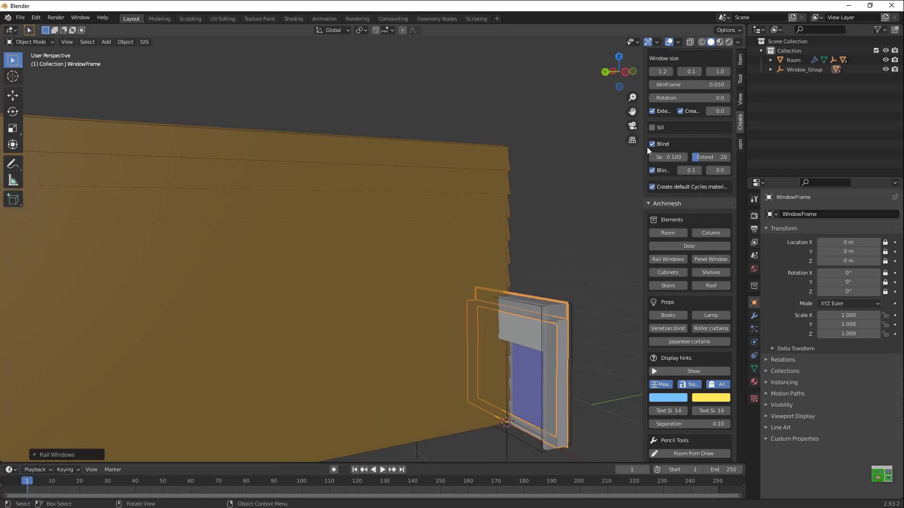
{"action": "left_click_drag", "start_coordinate": [632, 112], "coordinate": [563, 22]}
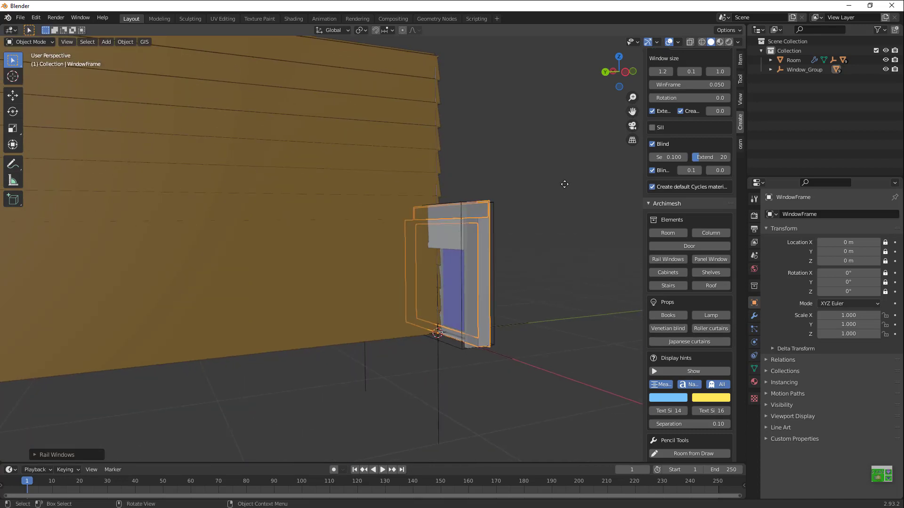
{"action": "middle_click_drag", "start_coordinate": [564, 184], "coordinate": [564, 188]}
{"action": "scroll", "coordinate": [565, 187], "scroll_direction": "up", "scroll_amount": 2}
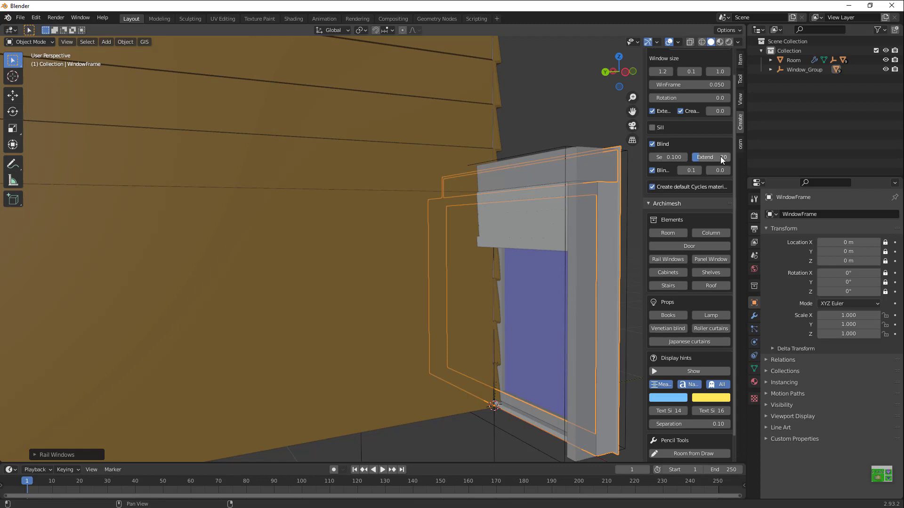
{"action": "left_click_drag", "start_coordinate": [720, 156], "coordinate": [680, 155]}
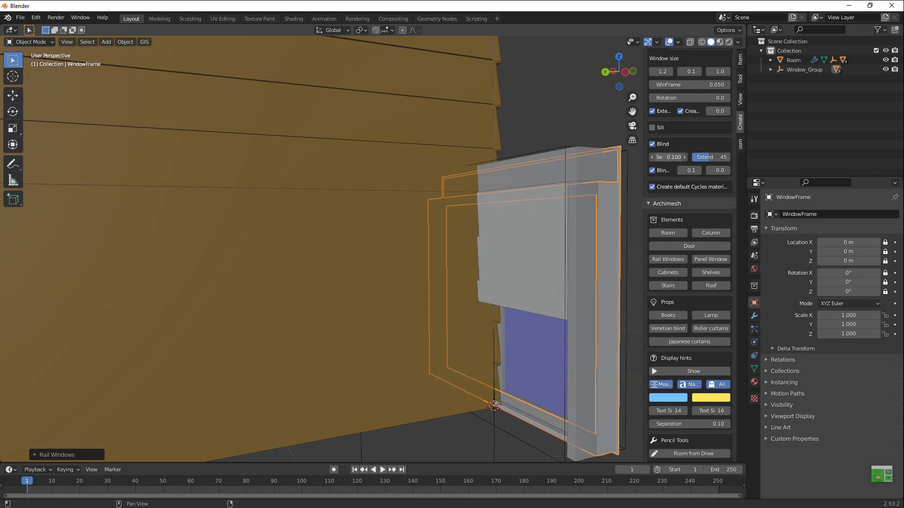
{"action": "left_click_drag", "start_coordinate": [680, 160], "coordinate": [658, 161]}
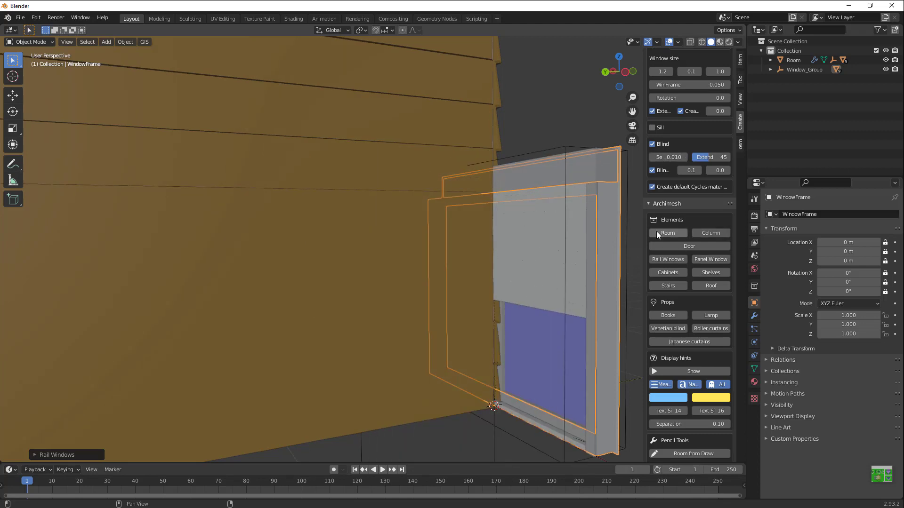
- Move the whole window group within the XZ plane onto the door wall, to about X 3.78 m and Z 0.88 m
{"action": "scroll", "coordinate": [560, 216], "scroll_direction": "down", "scroll_amount": 5}
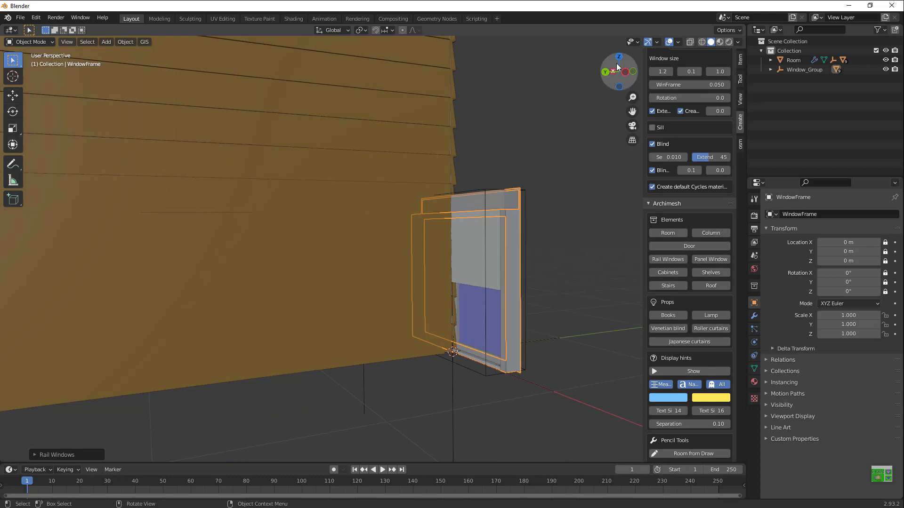
{"action": "left_click_drag", "start_coordinate": [617, 70], "coordinate": [717, 120]}
{"action": "left_click_drag", "start_coordinate": [572, 134], "coordinate": [522, 207]}
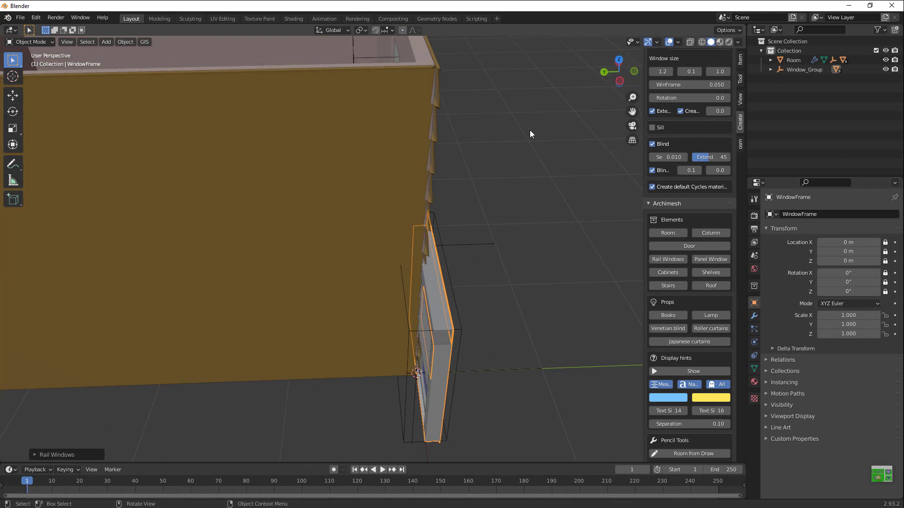
{"action": "left_click_drag", "start_coordinate": [608, 61], "coordinate": [411, 290]}
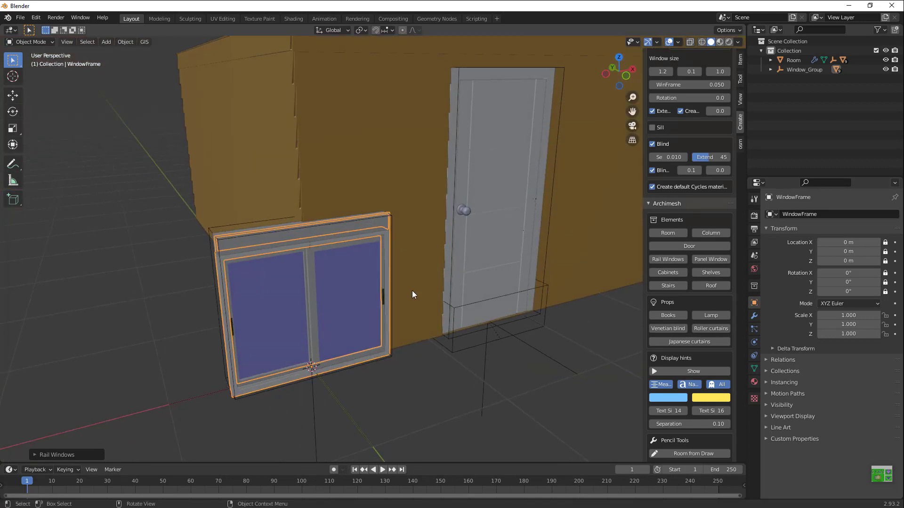
{"action": "left_click", "coordinate": [315, 407]}
{"action": "scroll", "coordinate": [315, 407], "scroll_direction": "down", "scroll_amount": 2}
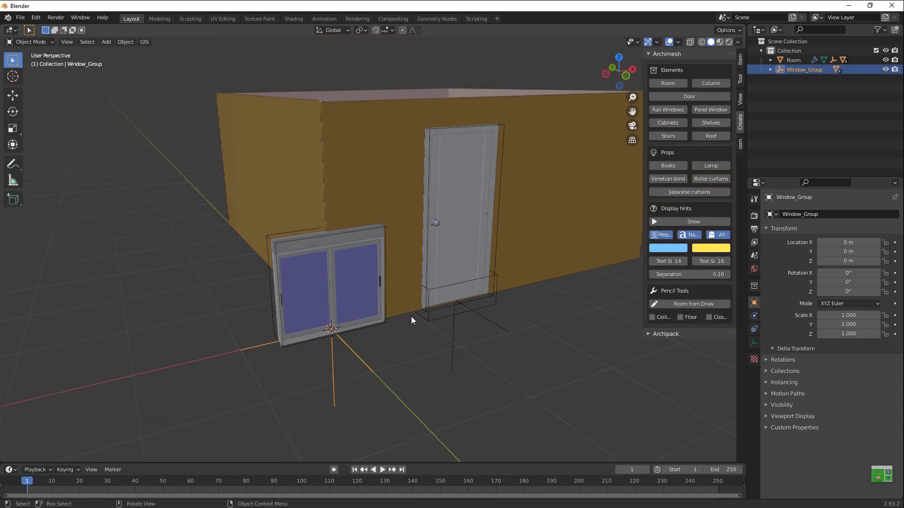
{"action": "key", "text": "g"}
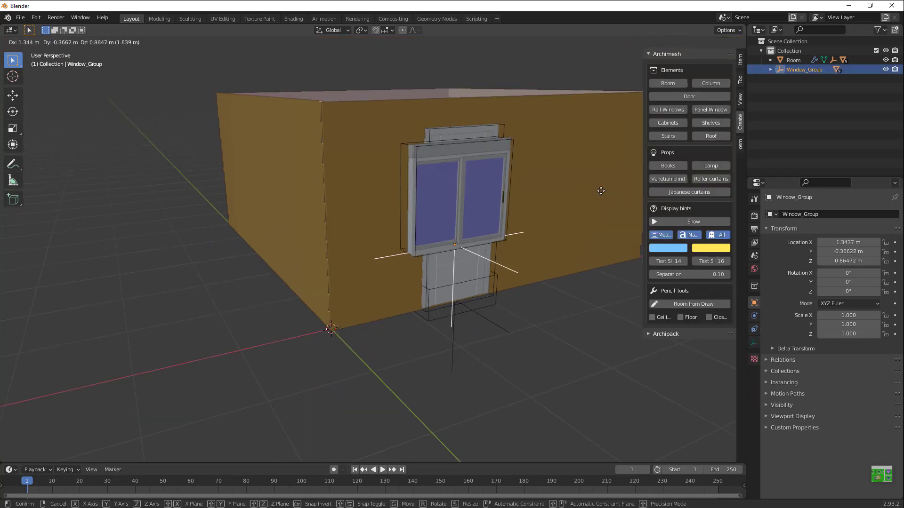
{"action": "key", "text": "shift+y"}
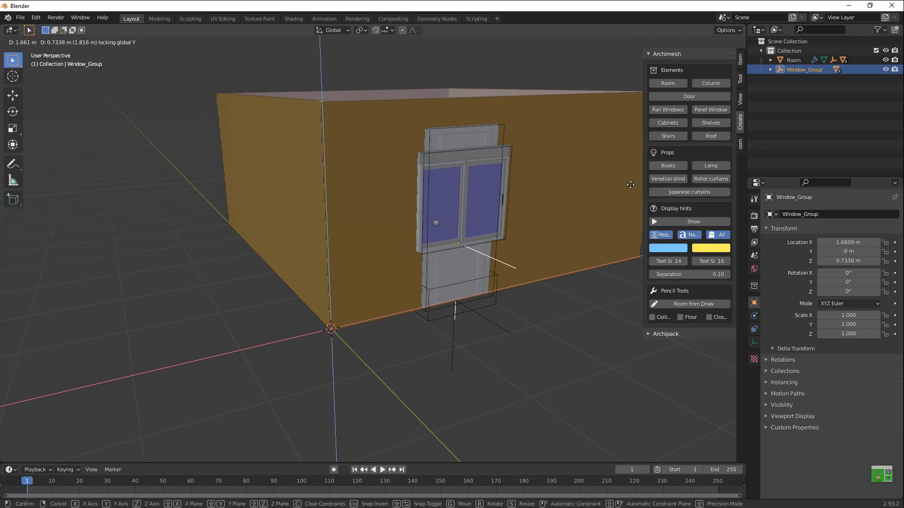
{"action": "left_click", "coordinate": [728, 158]}
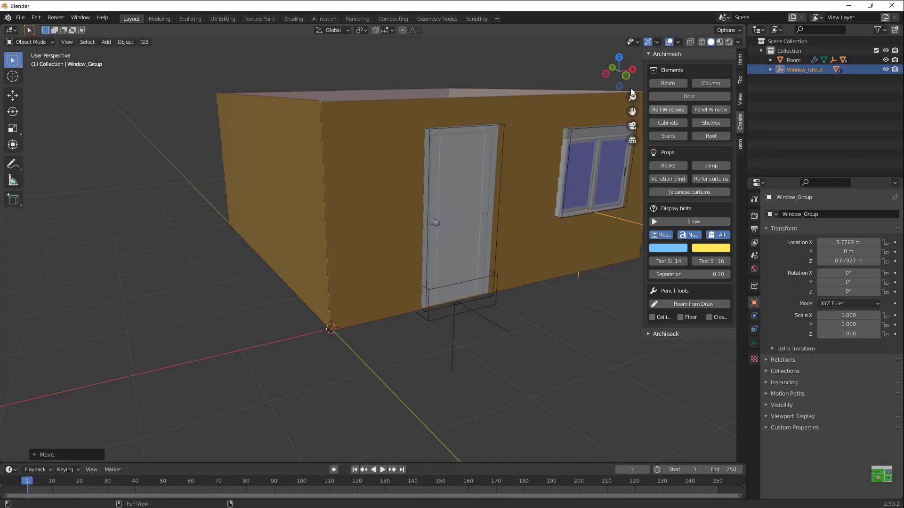
- Cut the door and window openings in the room walls with the Auto Holes tool, working from inside the room
{"action": "left_click_drag", "start_coordinate": [608, 70], "coordinate": [376, 103]}
{"action": "left_click_drag", "start_coordinate": [493, 153], "coordinate": [513, 140]}
{"action": "left_click", "coordinate": [513, 144]}
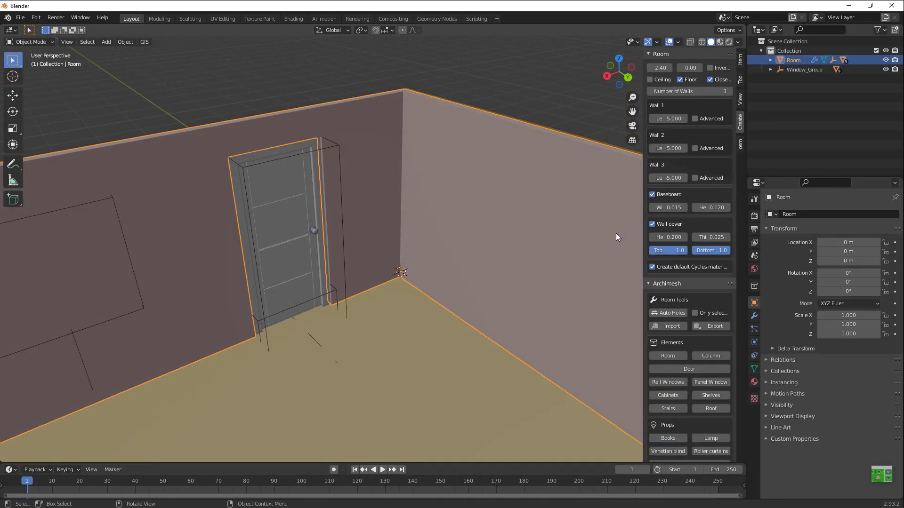
{"action": "left_click", "coordinate": [684, 313]}
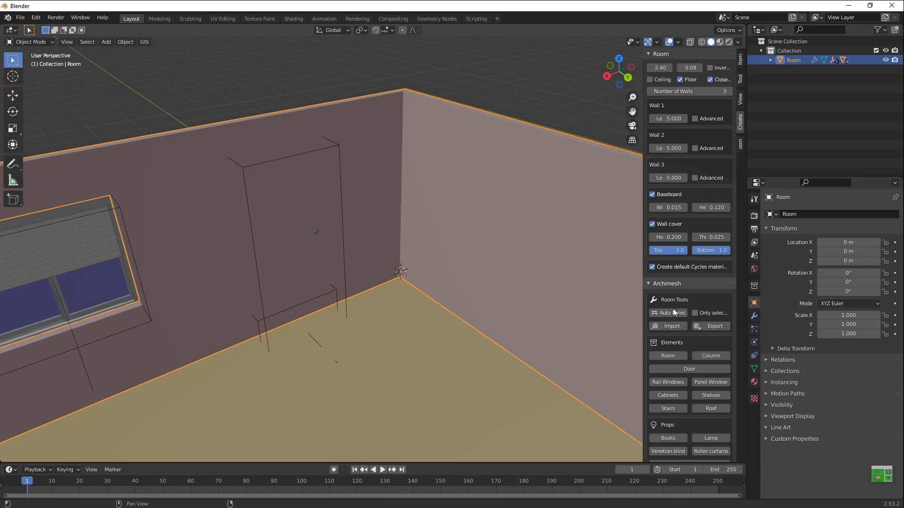
{"action": "left_click", "coordinate": [673, 313]}
{"action": "left_click", "coordinate": [325, 349]}
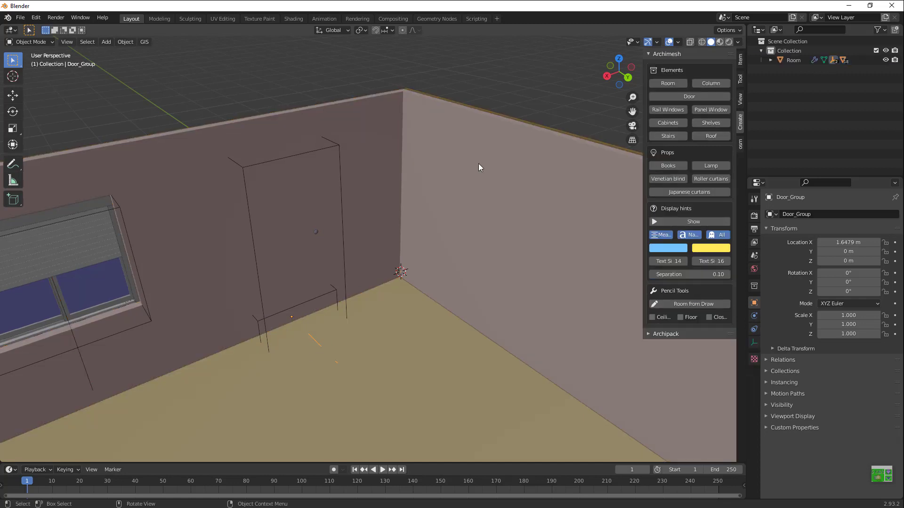
{"action": "left_click", "coordinate": [464, 261]}
{"action": "left_click", "coordinate": [669, 313]}
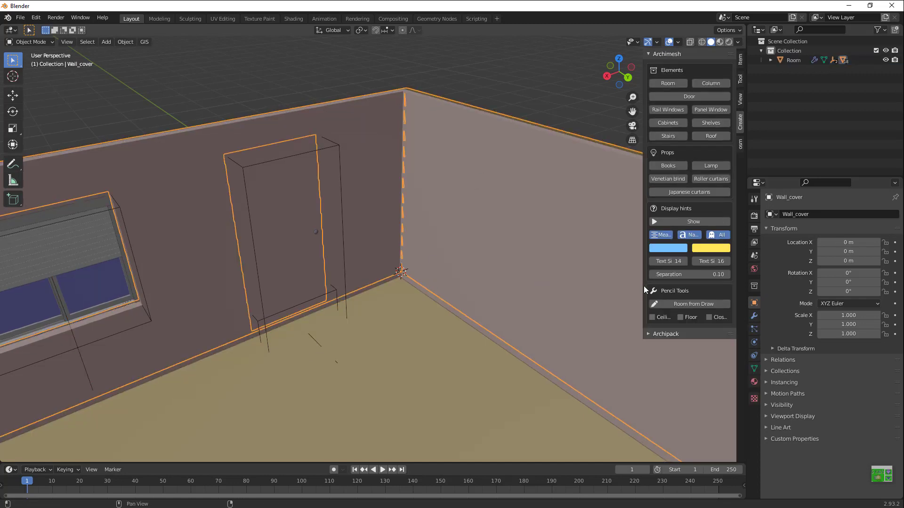
{"action": "left_click", "coordinate": [456, 222]}
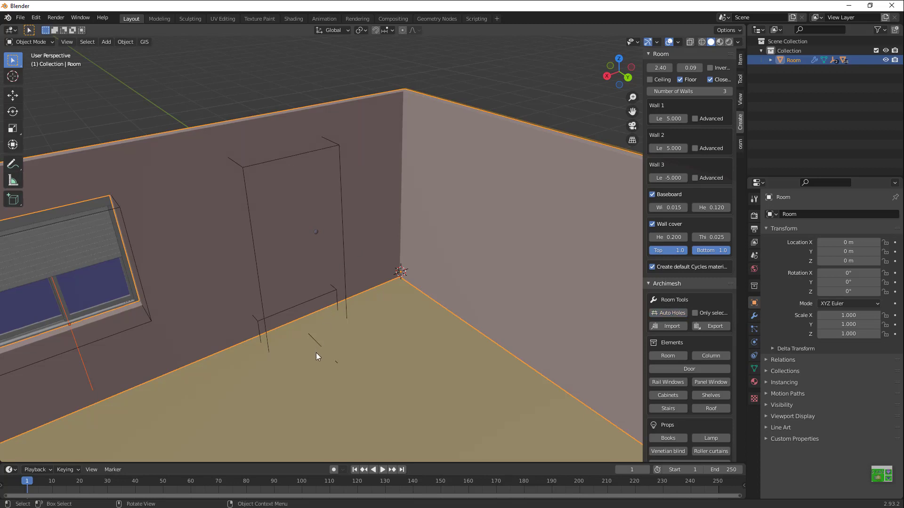
- Move the door group along the Y axis to about 0.04 m
{"action": "left_click", "coordinate": [319, 341]}
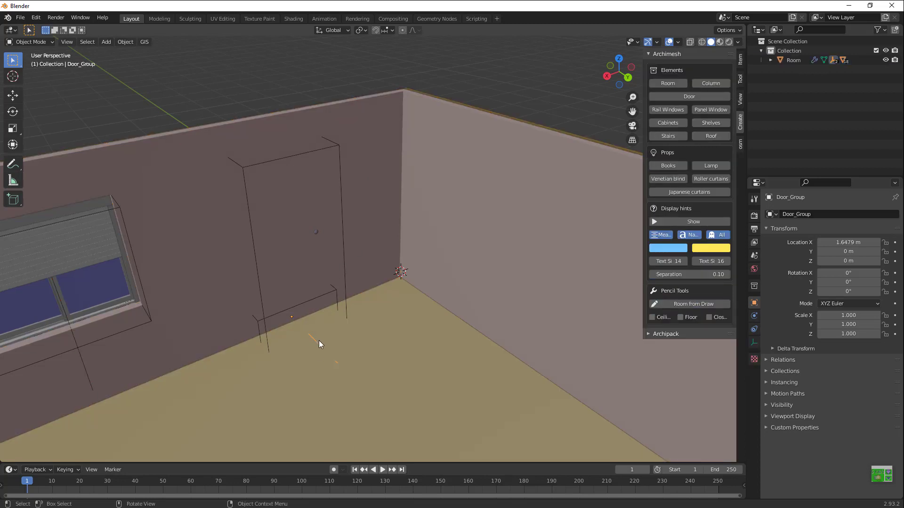
{"action": "key", "text": "g"}
{"action": "key", "text": "y"}
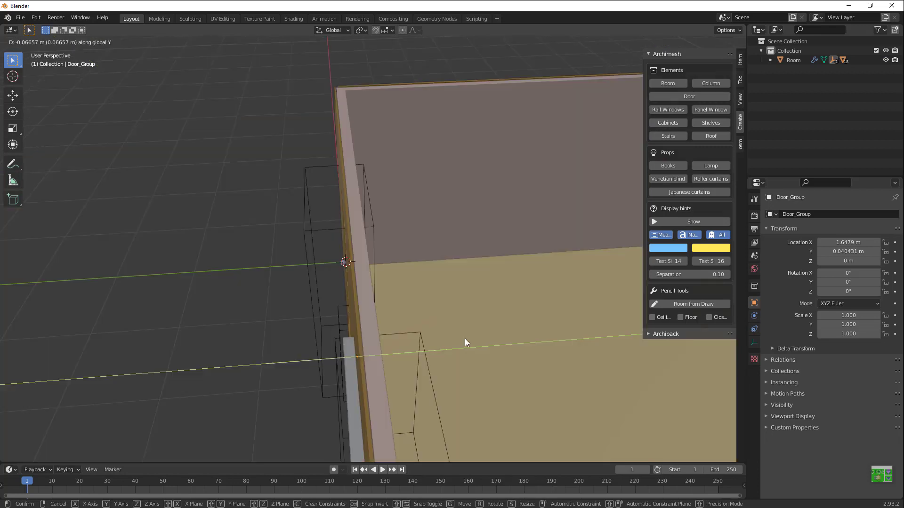
{"action": "left_click", "coordinate": [465, 338]}
- Add an Archimesh Panel Window to the scene
{"action": "left_click_drag", "start_coordinate": [621, 75], "coordinate": [583, 80]}
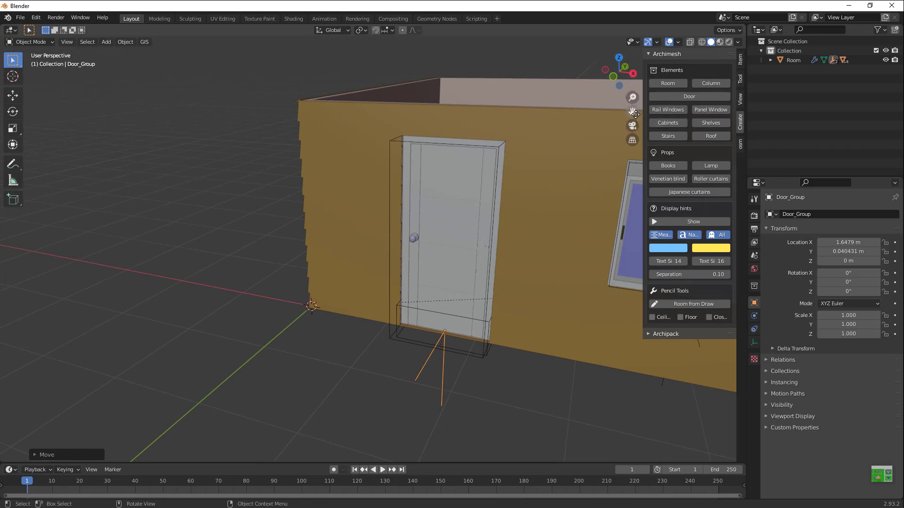
{"action": "left_click_drag", "start_coordinate": [634, 114], "coordinate": [398, 122]}
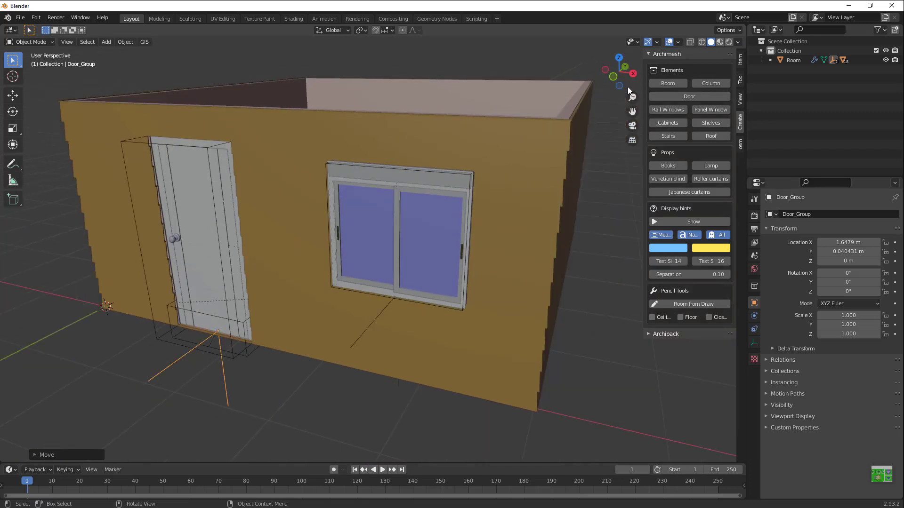
{"action": "mouse_move", "coordinate": [621, 75]}
{"action": "left_mouse_down"}
{"action": "mouse_move", "coordinate": [587, 97]}
{"action": "mouse_move", "coordinate": [518, 115]}
{"action": "mouse_move", "coordinate": [633, 84]}
{"action": "mouse_move", "coordinate": [626, 87]}
{"action": "left_mouse_up"}
{"action": "key", "text": "shift+a"}
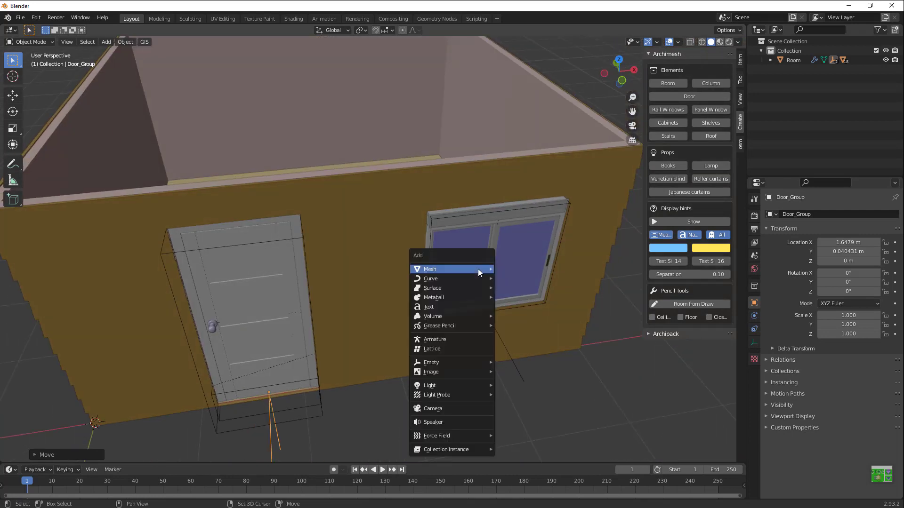
{"action": "mouse_move", "coordinate": [479, 269]}
{"action": "mouse_move", "coordinate": [529, 372]}
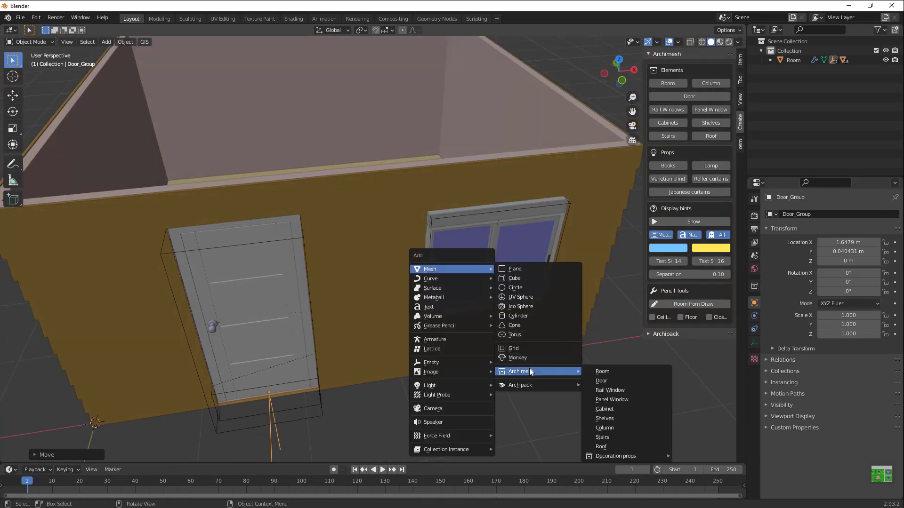
{"action": "left_click", "coordinate": [606, 400]}
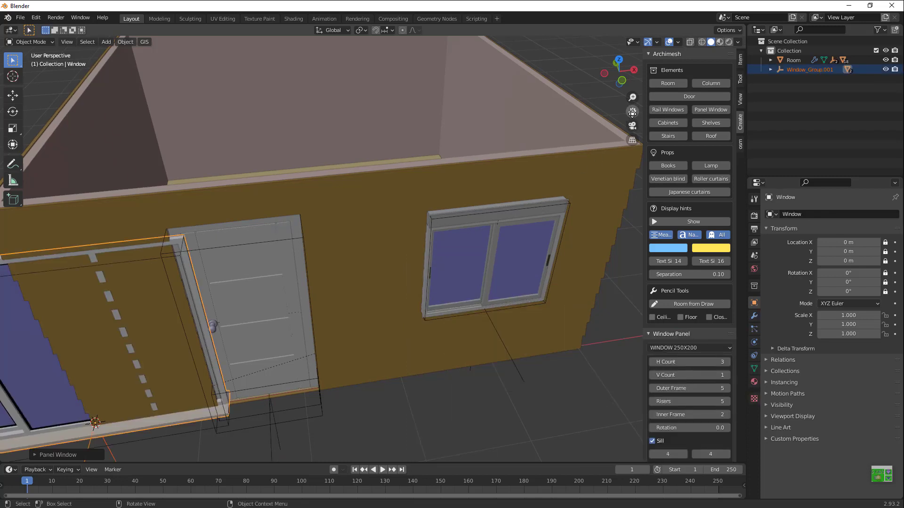
- Try the DOOR 80X250, DOOR 80X230 and WINDOW 160X160 presets on the new panel window
{"action": "left_click_drag", "start_coordinate": [632, 112], "coordinate": [903, 33]}
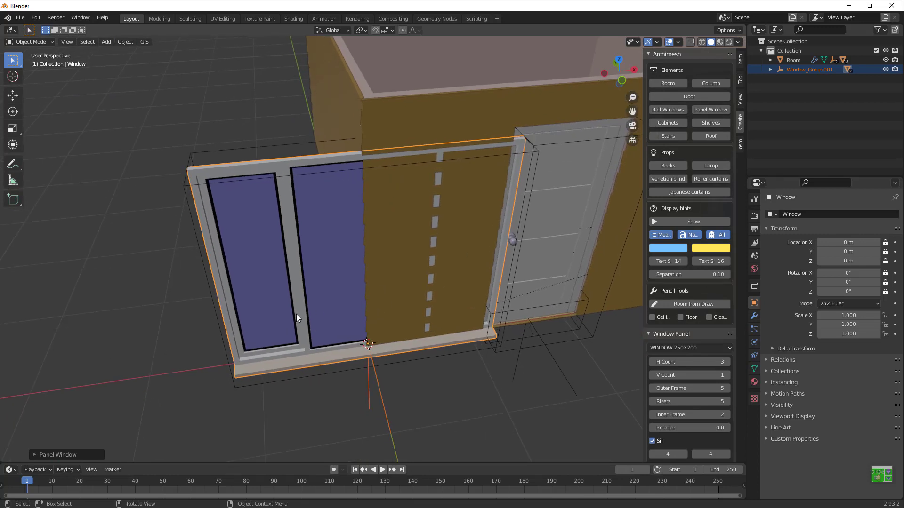
{"action": "left_click", "coordinate": [275, 373]}
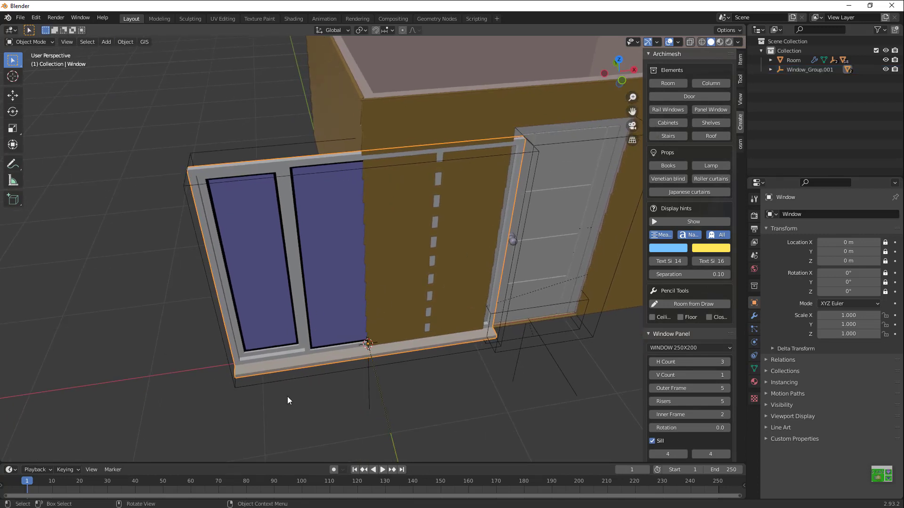
{"action": "left_click", "coordinate": [272, 385]}
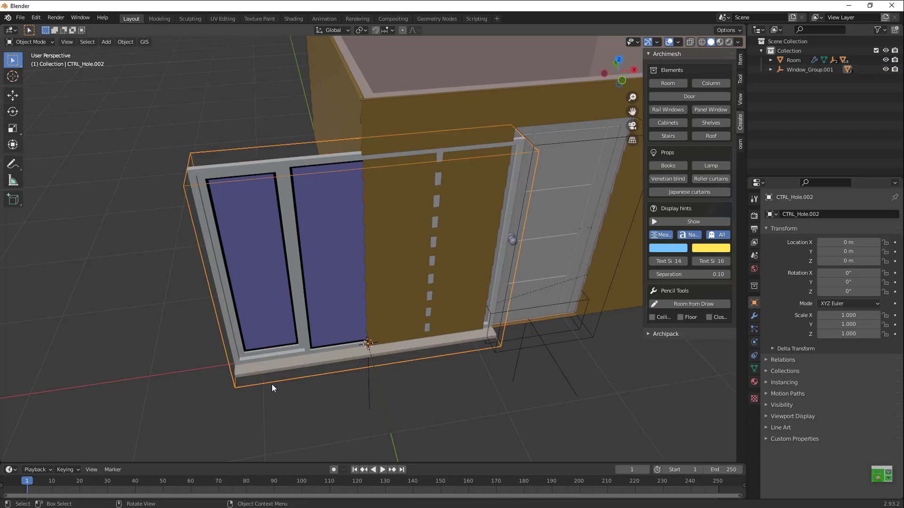
{"action": "left_click", "coordinate": [308, 358]}
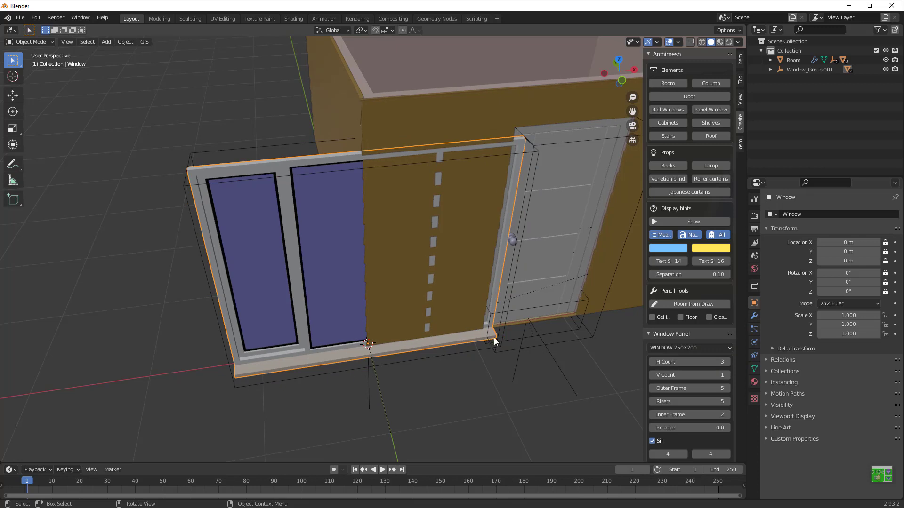
{"action": "left_click", "coordinate": [711, 347]}
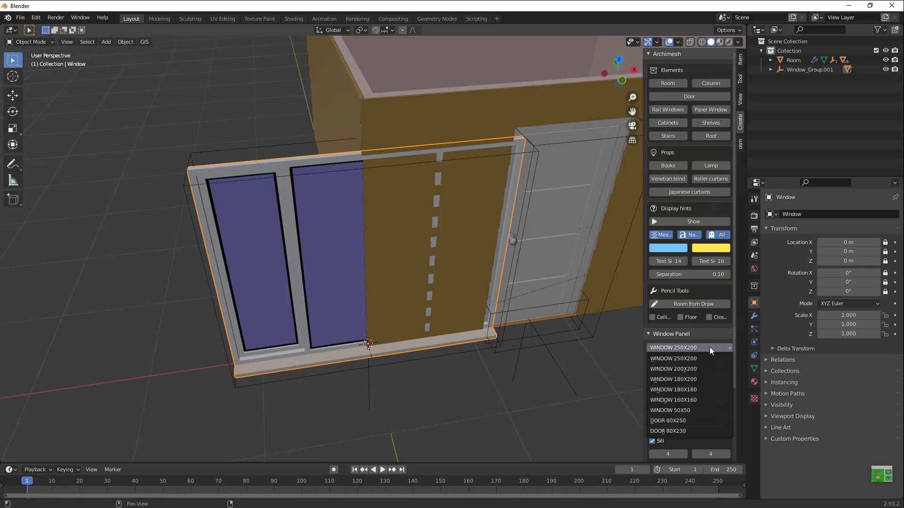
{"action": "left_click", "coordinate": [684, 420]}
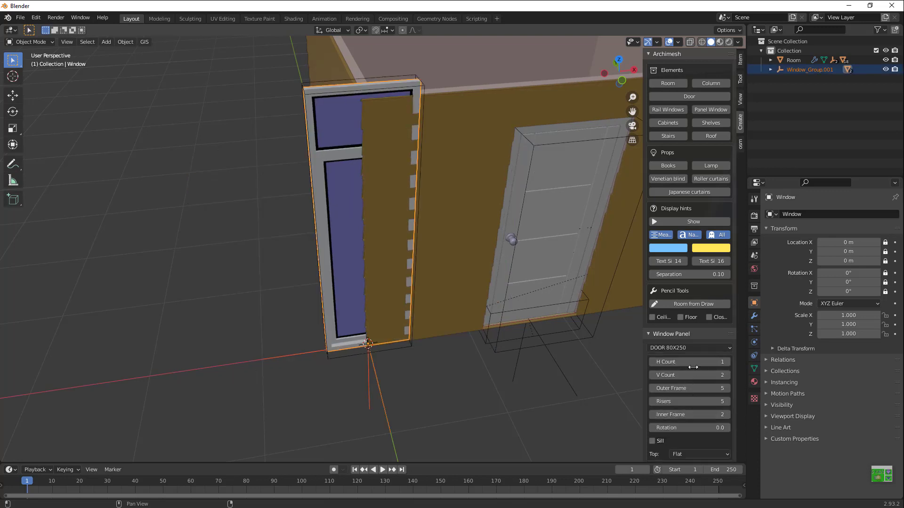
{"action": "left_click", "coordinate": [687, 350]}
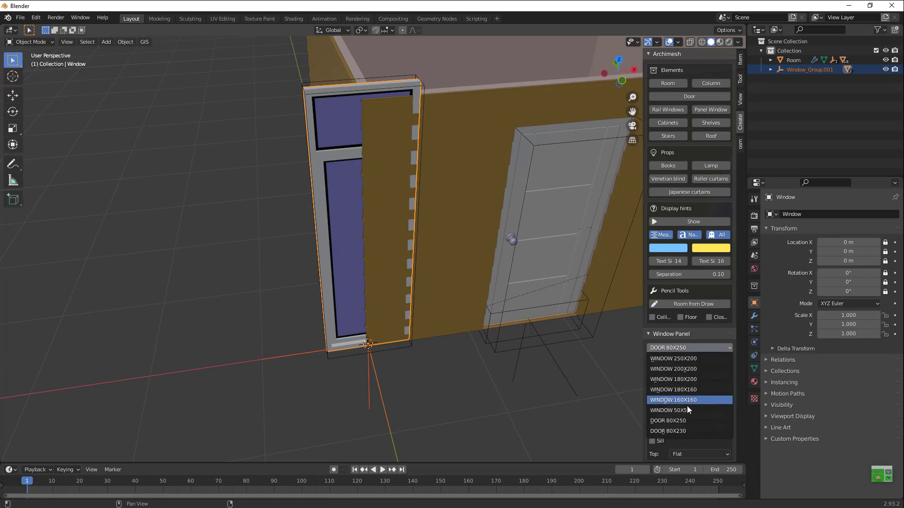
{"action": "left_click", "coordinate": [684, 431]}
{"action": "left_click", "coordinate": [692, 348]}
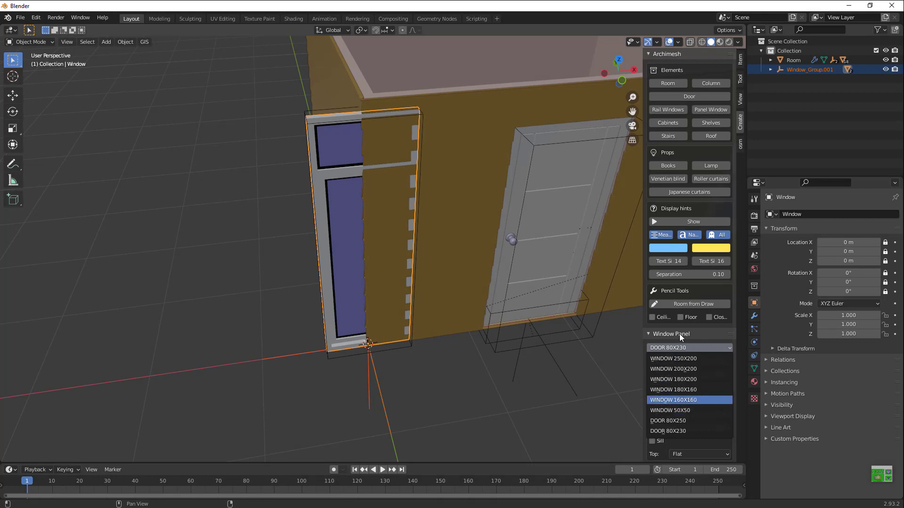
{"action": "key", "text": "Return"}
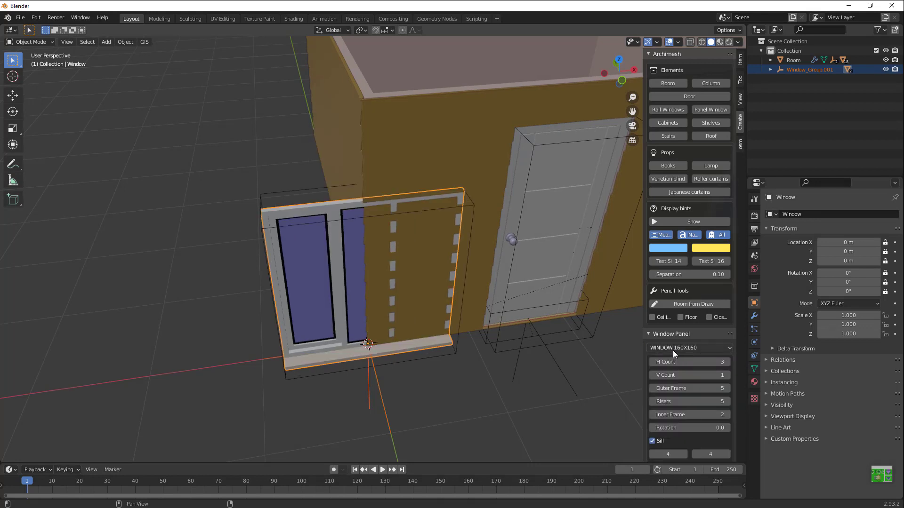
- Apply the WINDOW 180X160 preset to the panel window
{"action": "left_click", "coordinate": [673, 350]}
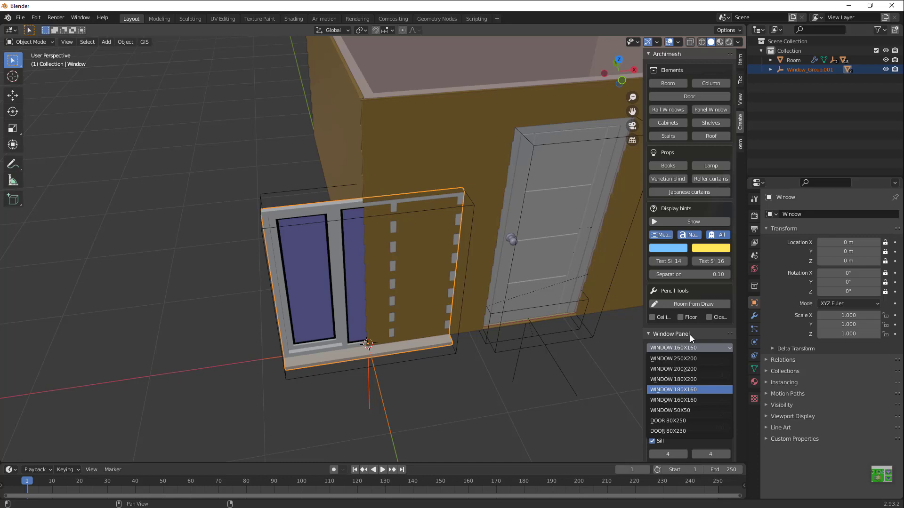
{"action": "key", "text": "Return"}
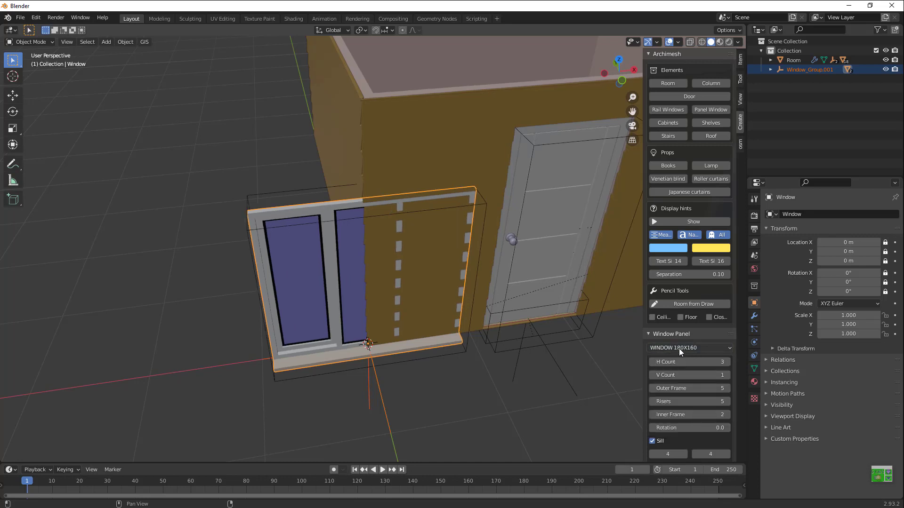
{"action": "left_click", "coordinate": [679, 349]}
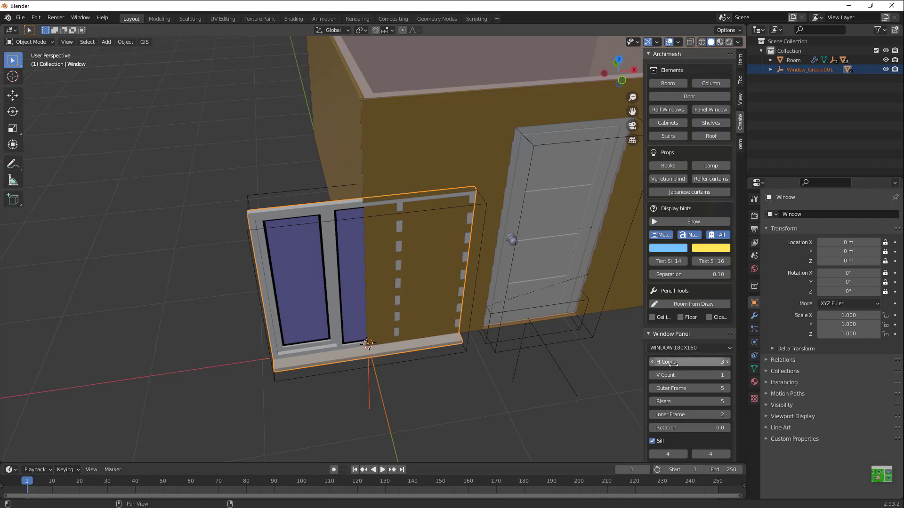
- Set the panel window's horizontal count to 4, vertical count to 5 and risers to 2
{"action": "left_click_drag", "start_coordinate": [673, 365], "coordinate": [696, 366]}
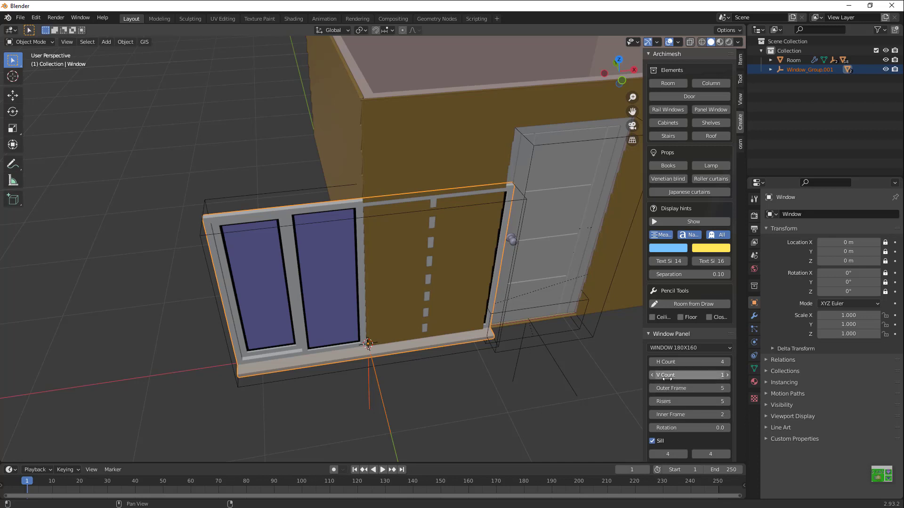
{"action": "left_click_drag", "start_coordinate": [668, 376], "coordinate": [722, 377]}
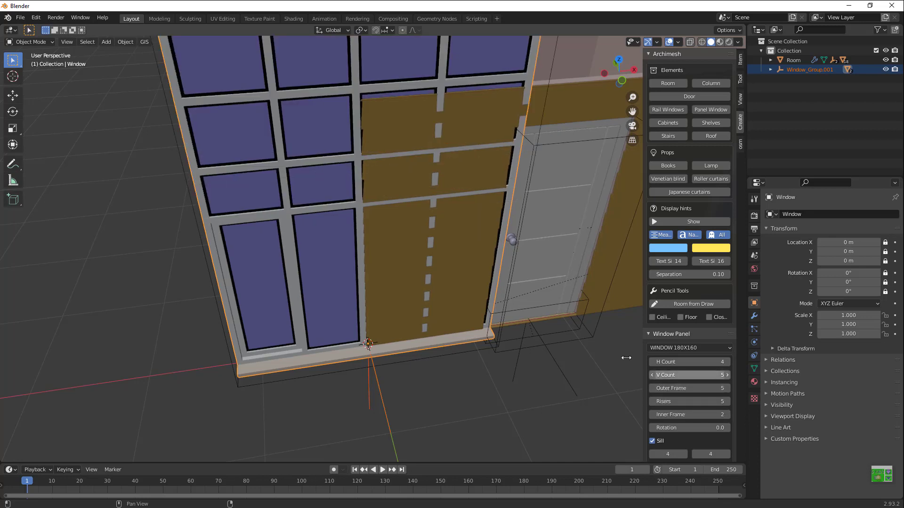
{"action": "scroll", "coordinate": [441, 105], "scroll_direction": "down", "scroll_amount": 10}
{"action": "scroll", "coordinate": [441, 106], "scroll_direction": "up", "scroll_amount": 8}
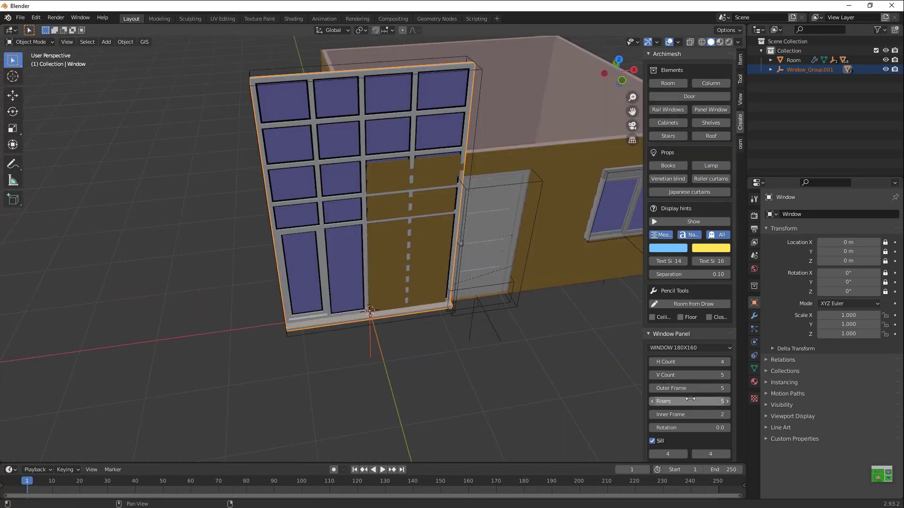
{"action": "mouse_move", "coordinate": [690, 401]}
{"action": "left_mouse_down"}
{"action": "mouse_move", "coordinate": [772, 397]}
{"action": "mouse_move", "coordinate": [681, 404]}
{"action": "left_mouse_up"}
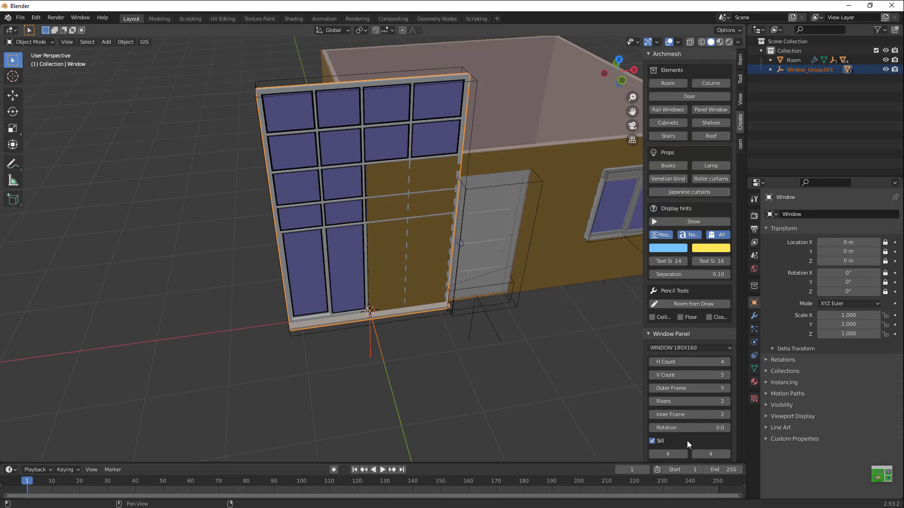
- Try WOOD for the panel window's frame, then choose Plastic for both the frame and the inner frame
{"action": "scroll", "coordinate": [687, 440], "scroll_direction": "down", "scroll_amount": 5}
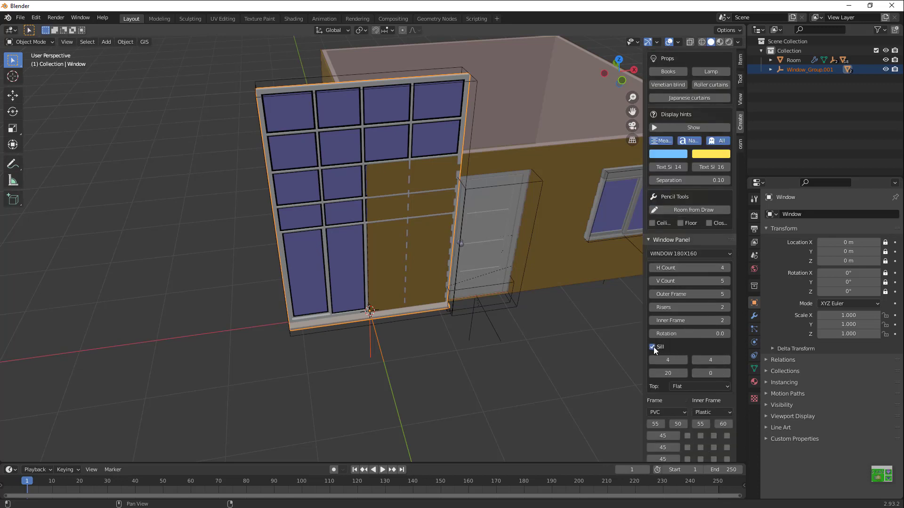
{"action": "scroll", "coordinate": [696, 379], "scroll_direction": "down", "scroll_amount": 2}
{"action": "left_click", "coordinate": [673, 370]}
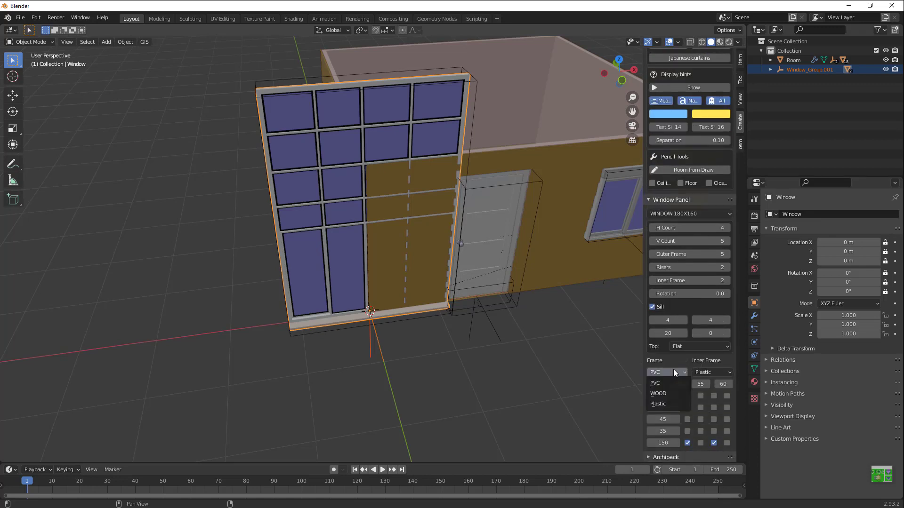
{"action": "left_click", "coordinate": [673, 393]}
{"action": "left_click", "coordinate": [673, 371]}
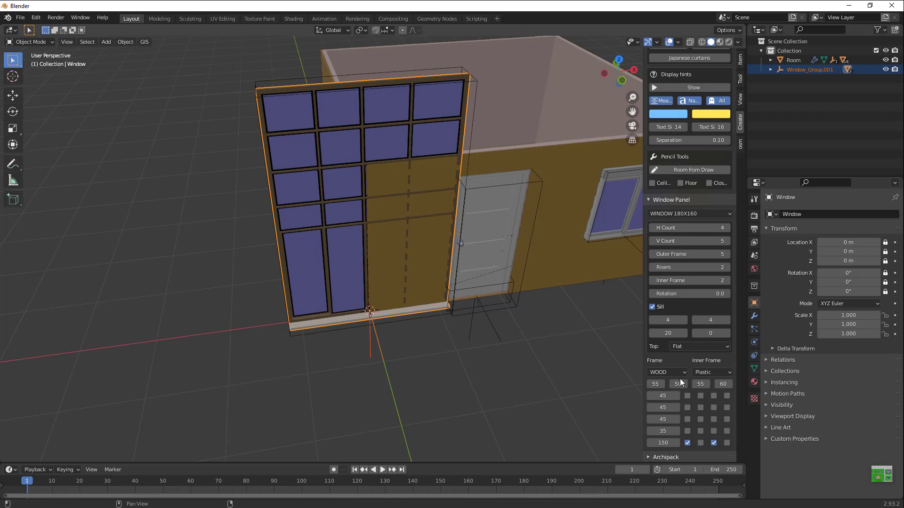
{"action": "left_click", "coordinate": [666, 404]}
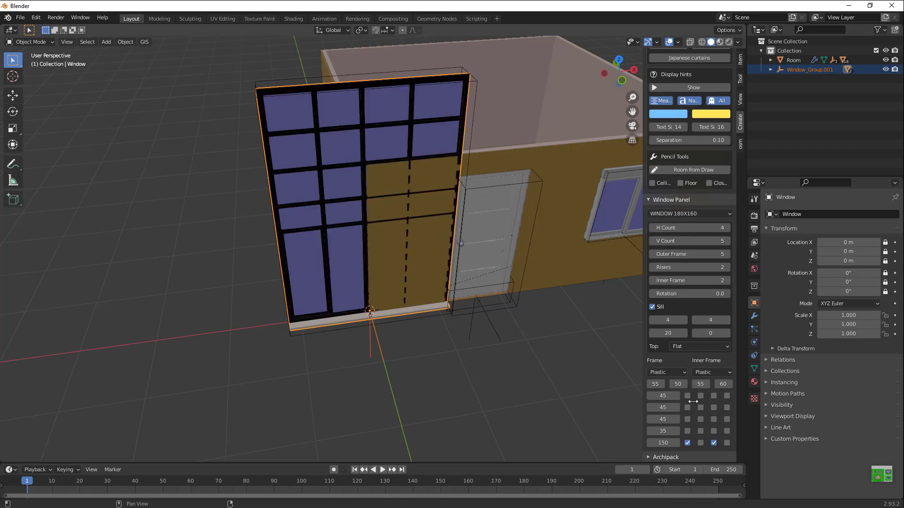
{"action": "left_click", "coordinate": [724, 373]}
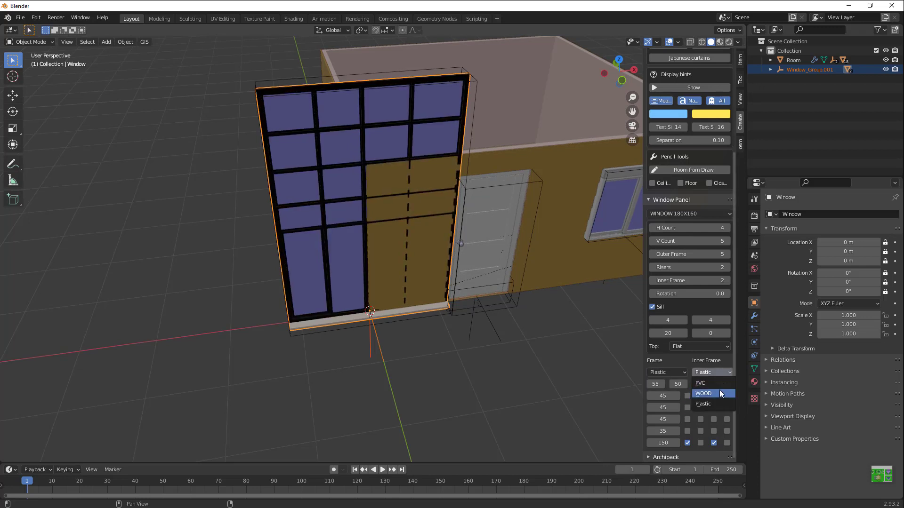
{"action": "left_click", "coordinate": [708, 404]}
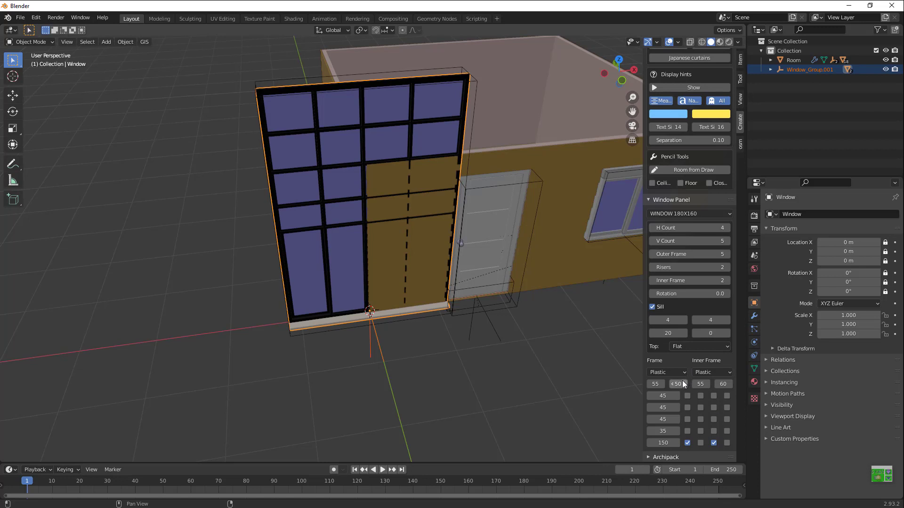
- Enable the first pane checkbox in the second row of the panel window's grid settings
{"action": "left_click", "coordinate": [687, 408]}
{"action": "left_click", "coordinate": [687, 407]}
{"action": "left_click", "coordinate": [685, 410]}
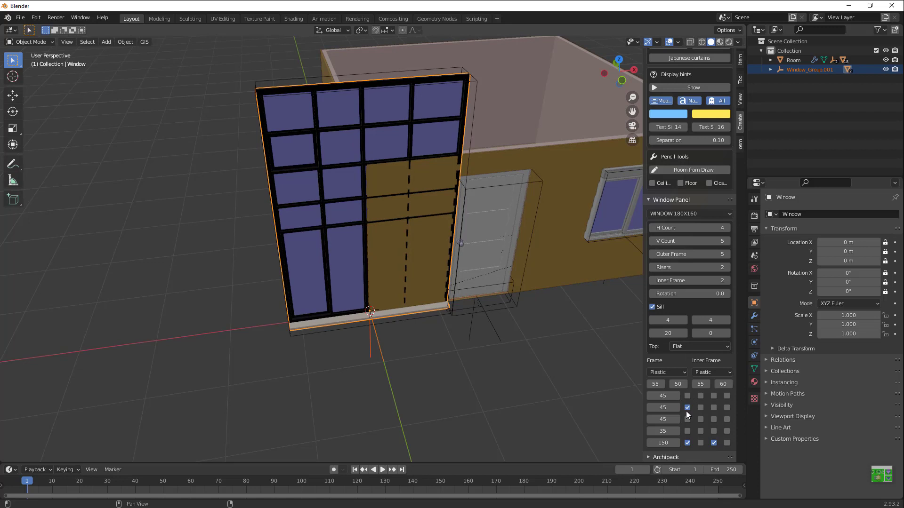
- Try the Arch and Inclined tops on the panel window, then set its top to Triangle
{"action": "left_click", "coordinate": [685, 346]}
{"action": "left_click", "coordinate": [692, 363]}
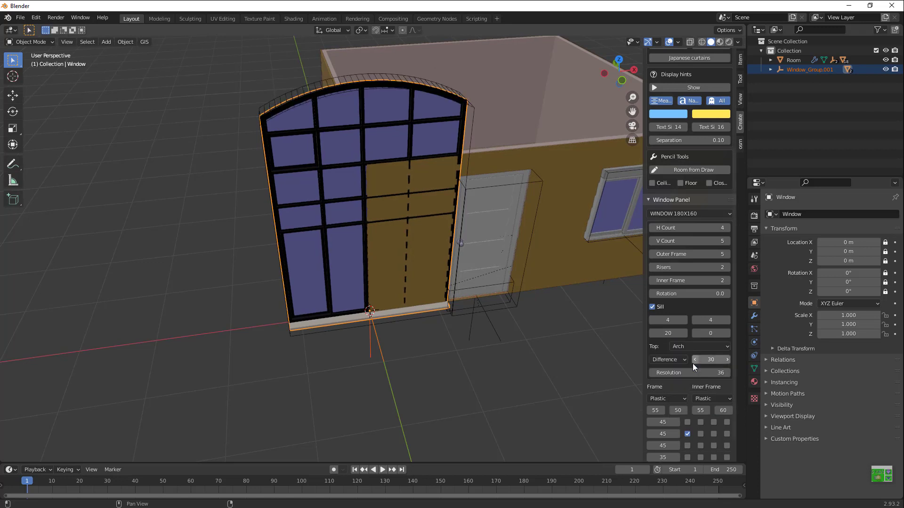
{"action": "left_click", "coordinate": [690, 346]}
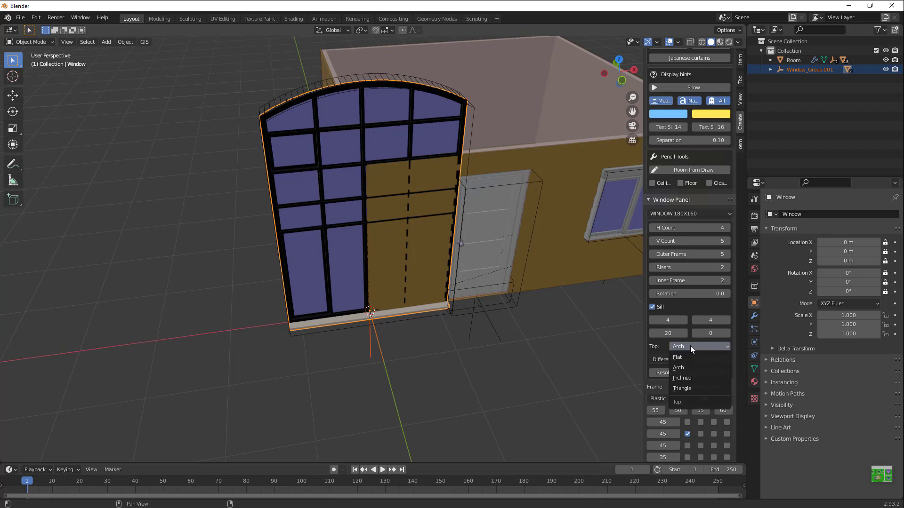
{"action": "left_click", "coordinate": [697, 379]}
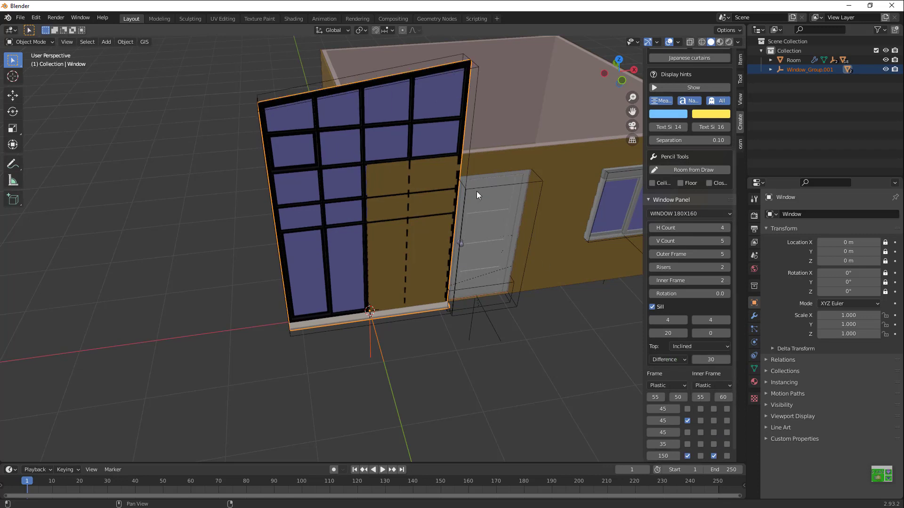
{"action": "left_click_drag", "start_coordinate": [620, 71], "coordinate": [586, 75]}
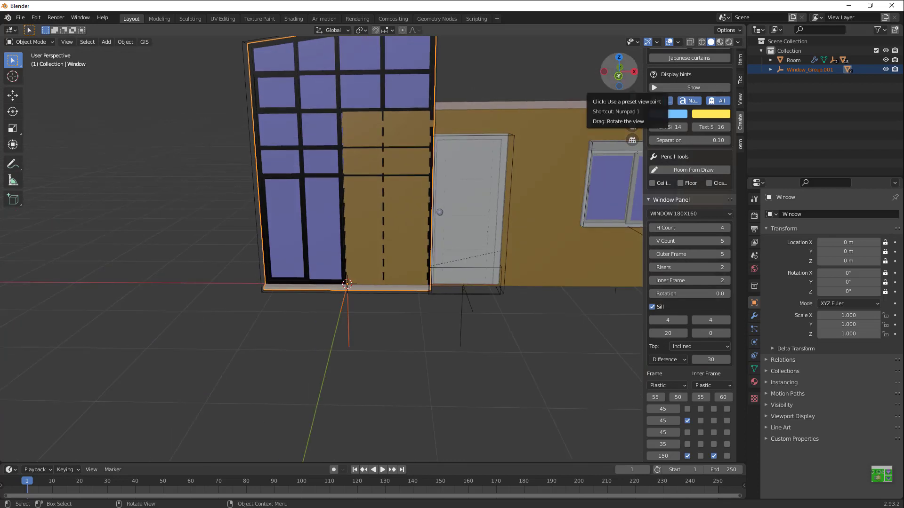
{"action": "left_click", "coordinate": [692, 345]}
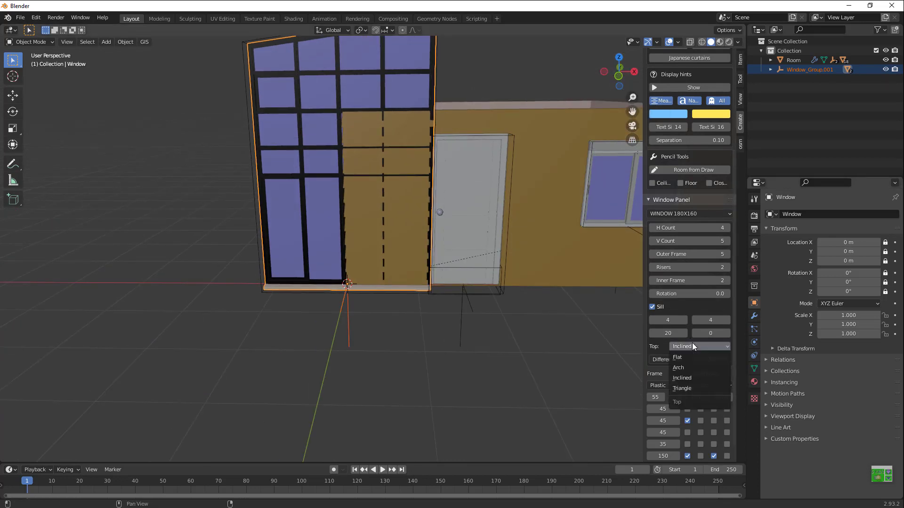
{"action": "left_click", "coordinate": [692, 387]}
- Delete the complete panel window from the scene, keeping the room with its door and rail window
{"action": "scroll", "coordinate": [459, 323], "scroll_direction": "down", "scroll_amount": 4}
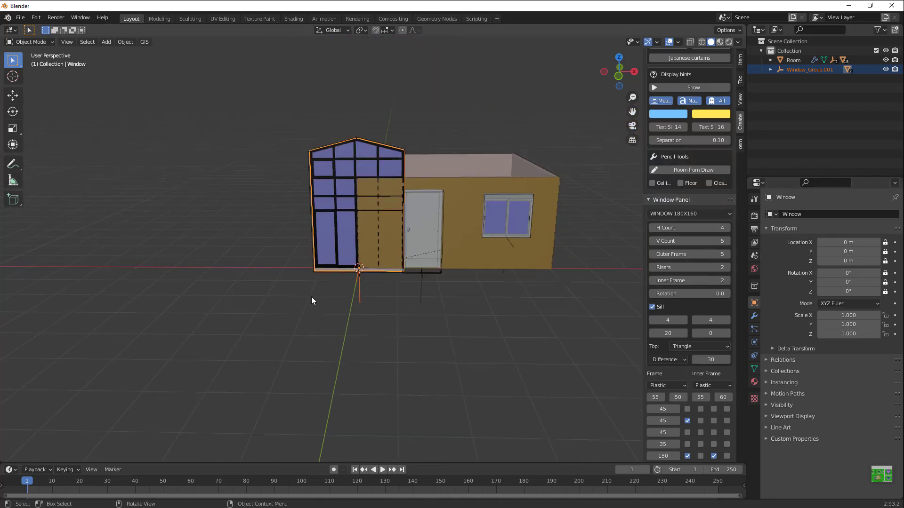
{"action": "left_click_drag", "start_coordinate": [305, 147], "coordinate": [344, 319]}
{"action": "key", "text": "Delete"}
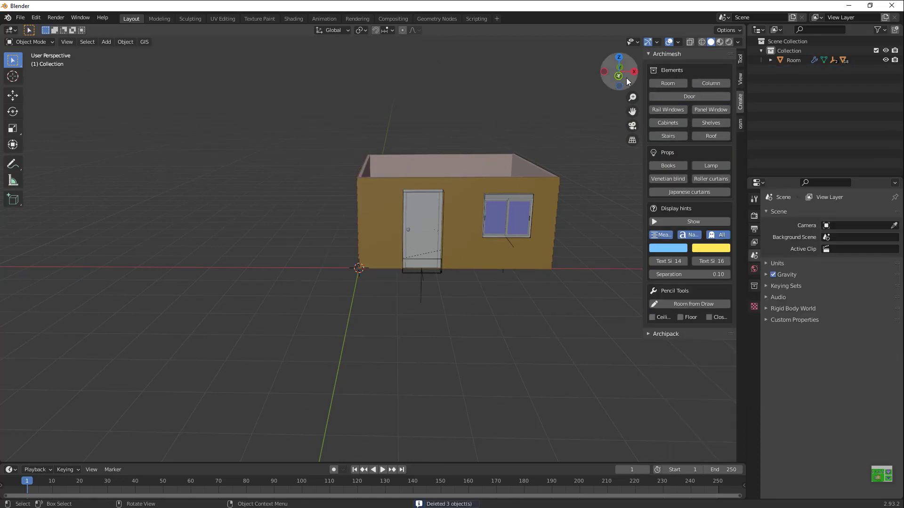
- Add an Archimesh column at the room's corner beside the door wall and select its bottom box
{"action": "left_click_drag", "start_coordinate": [626, 78], "coordinate": [487, 178]}
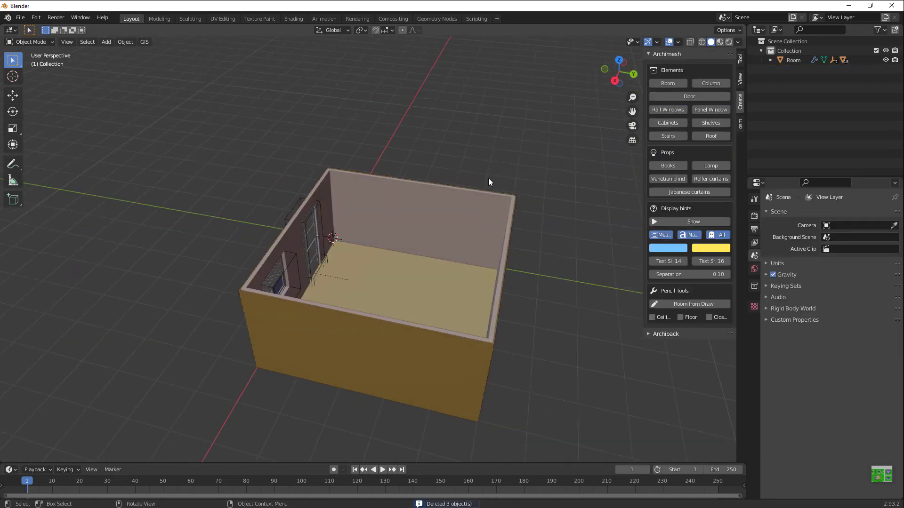
{"action": "scroll", "coordinate": [488, 178], "scroll_direction": "up", "scroll_amount": 5}
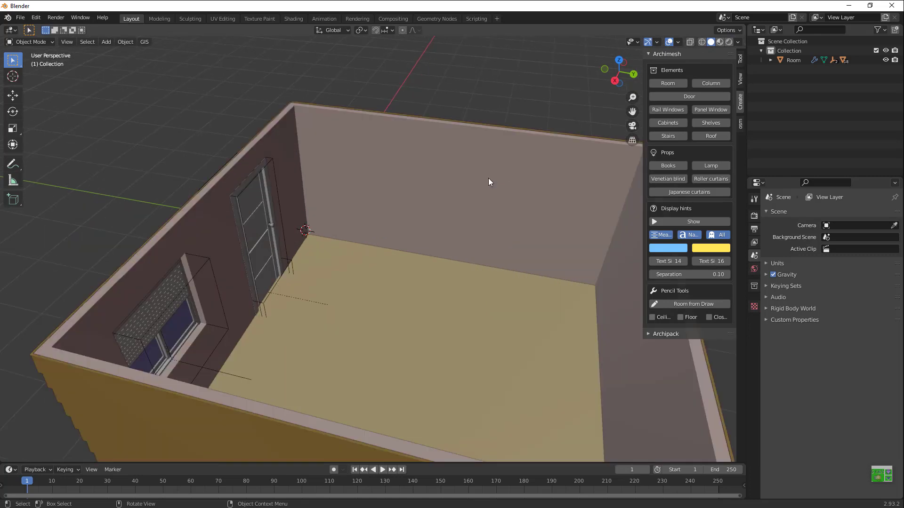
{"action": "key", "text": "shift+a"}
{"action": "mouse_move", "coordinate": [487, 178]}
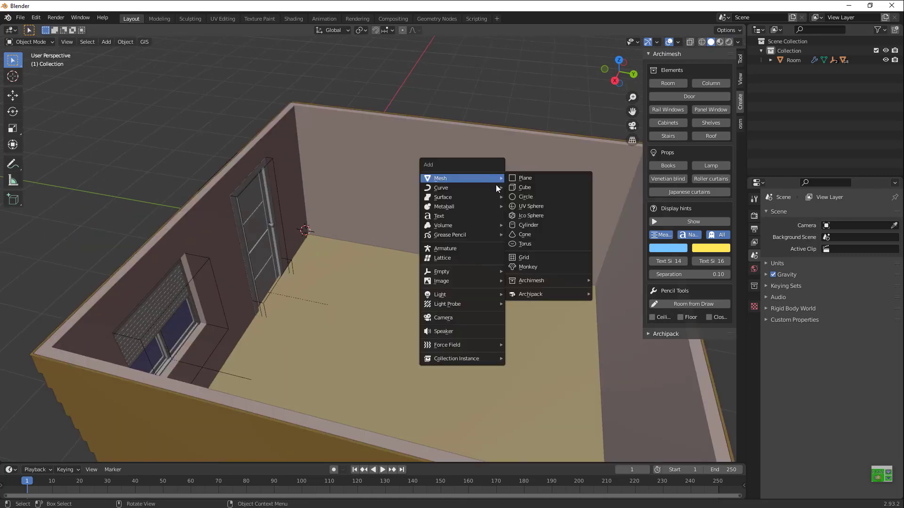
{"action": "mouse_move", "coordinate": [530, 281]}
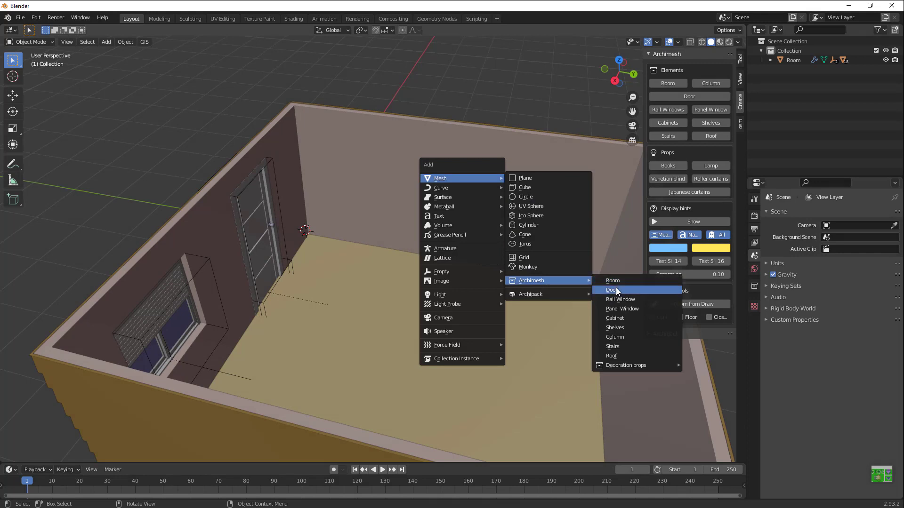
{"action": "left_click", "coordinate": [617, 337]}
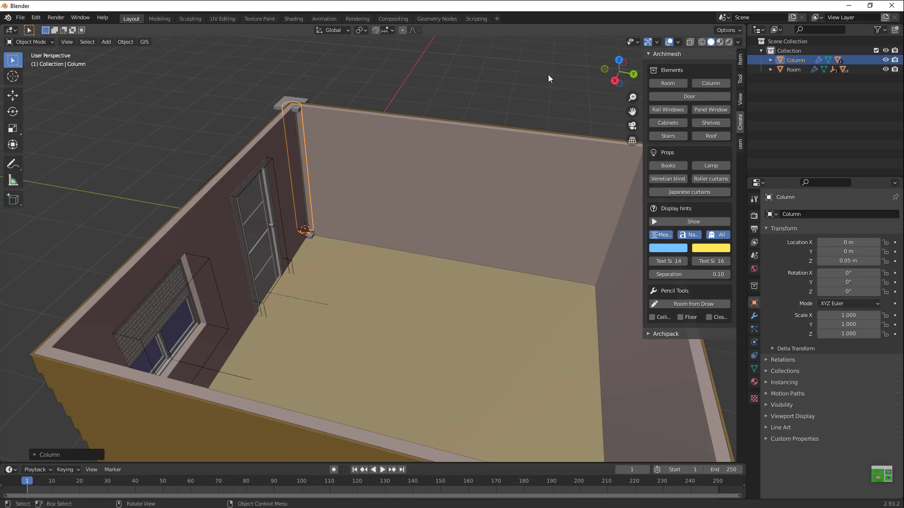
{"action": "left_click_drag", "start_coordinate": [607, 61], "coordinate": [397, 102]}
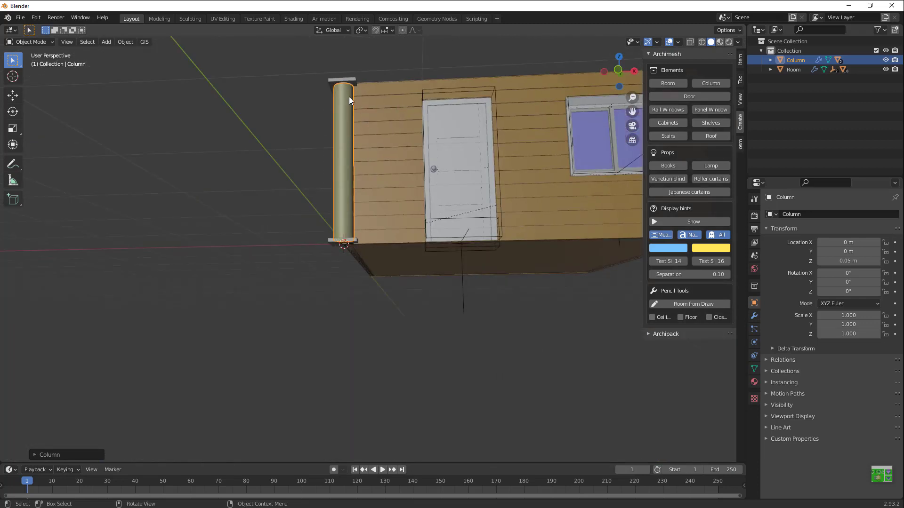
{"action": "left_click", "coordinate": [333, 81]}
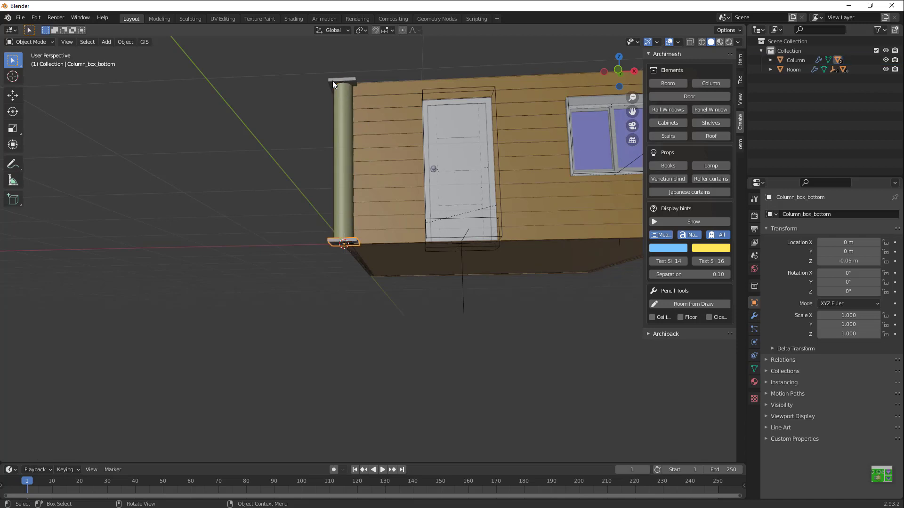
{"action": "left_click", "coordinate": [343, 244]}
{"action": "left_click_drag", "start_coordinate": [283, 7], "coordinate": [299, 59]}
{"action": "left_click_drag", "start_coordinate": [425, 64], "coordinate": [422, 57]}
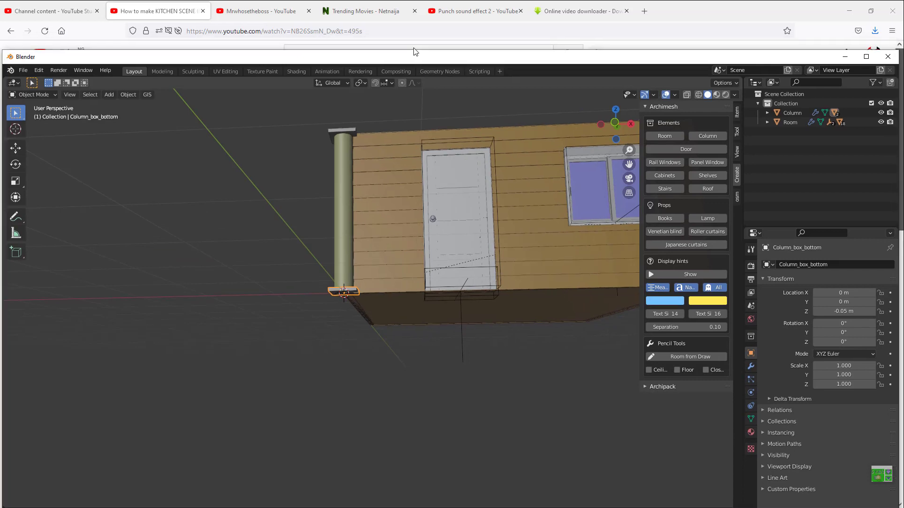
{"action": "left_click", "coordinate": [866, 56]}
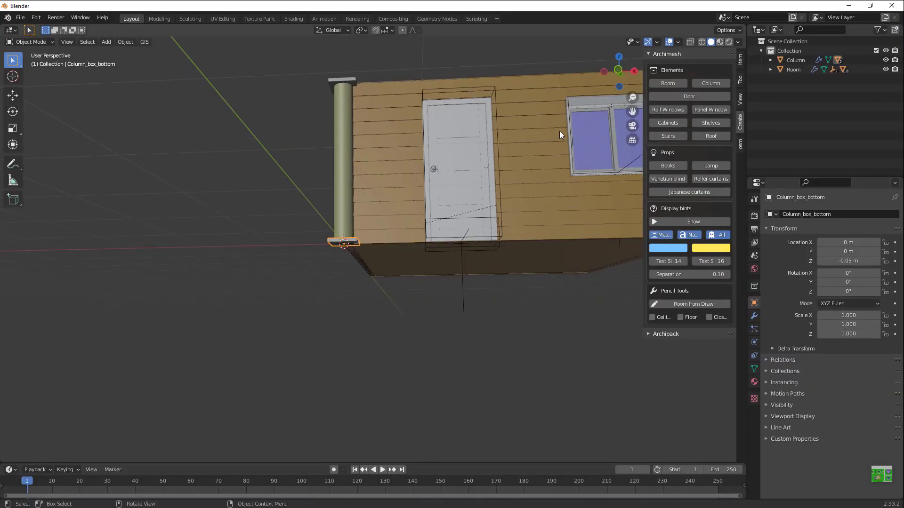
- Delete the corner column together with its top and bottom boxes
{"action": "left_click_drag", "start_coordinate": [299, 74], "coordinate": [334, 258]}
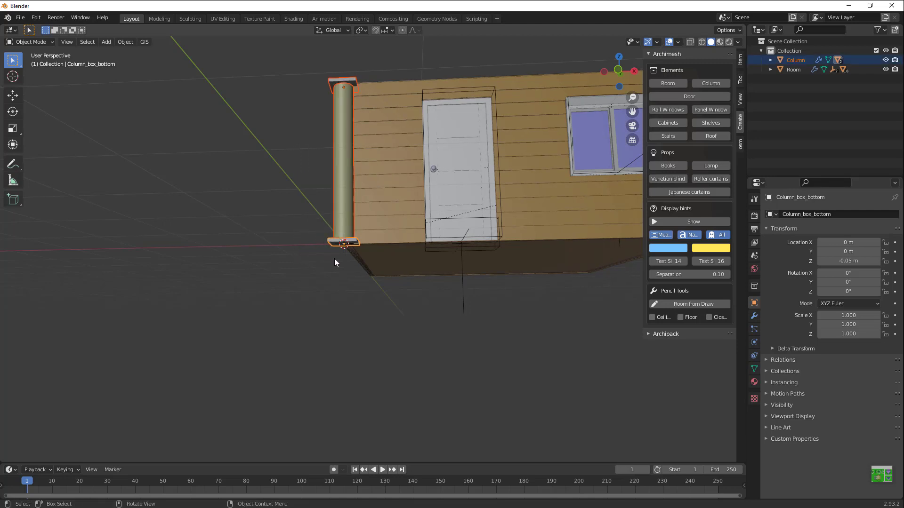
{"action": "key", "text": "Delete"}
- Add Archimesh stairs at the room's corner, inspect the steps up close, and delete them
{"action": "key", "text": "shift+a"}
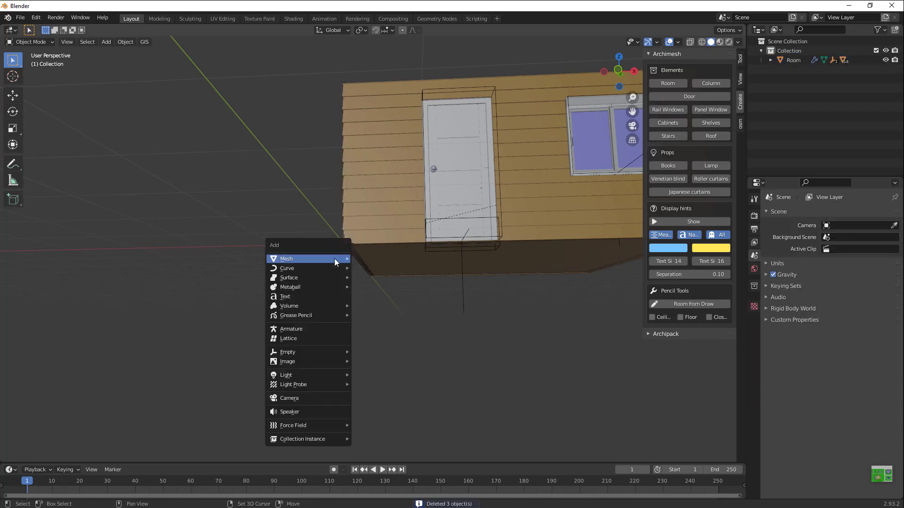
{"action": "mouse_move", "coordinate": [334, 259]}
{"action": "mouse_move", "coordinate": [403, 360]}
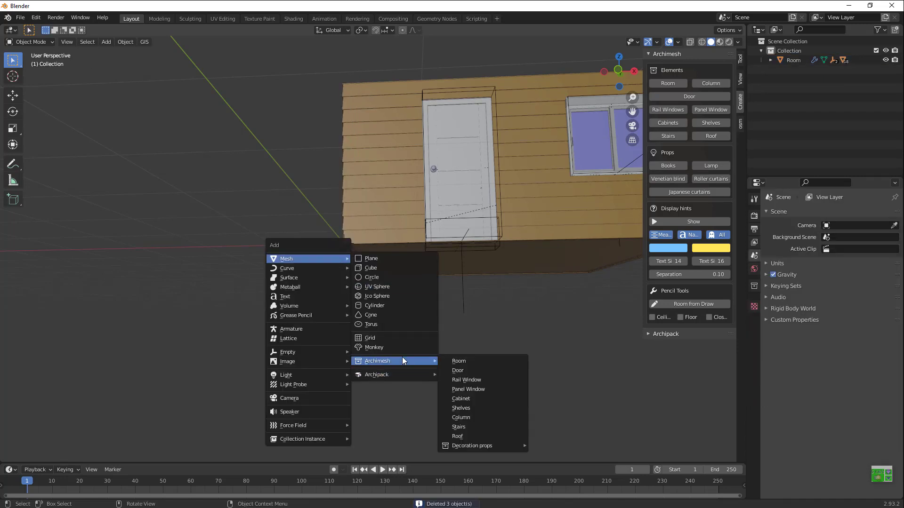
{"action": "left_click", "coordinate": [485, 427]}
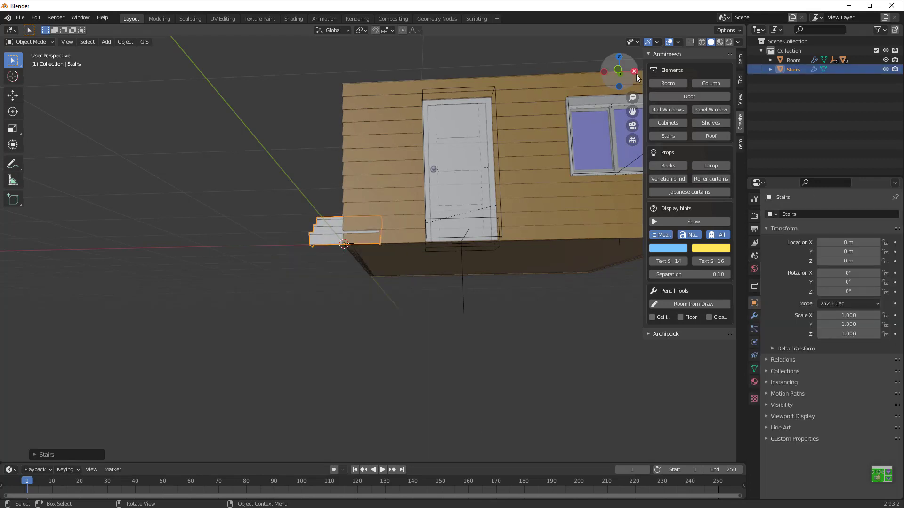
{"action": "left_click_drag", "start_coordinate": [618, 75], "coordinate": [698, 109]}
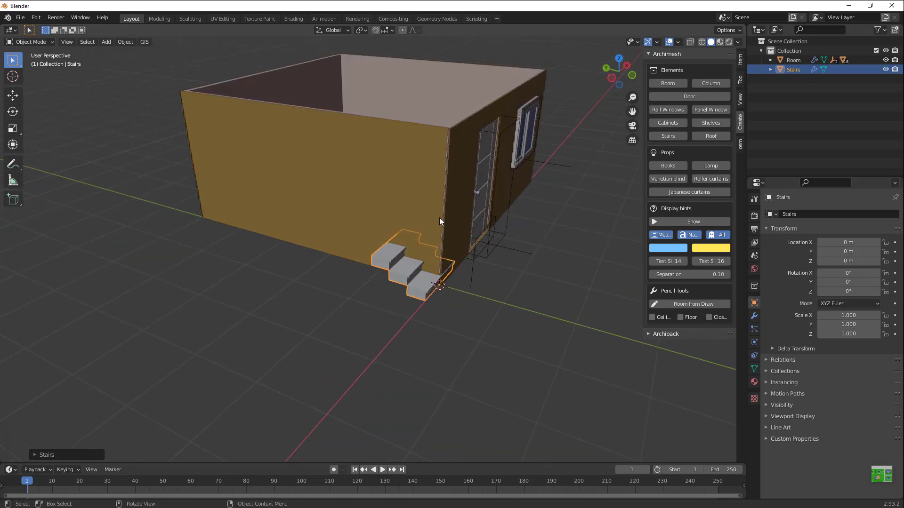
{"action": "scroll", "coordinate": [439, 218], "scroll_direction": "up", "scroll_amount": 5}
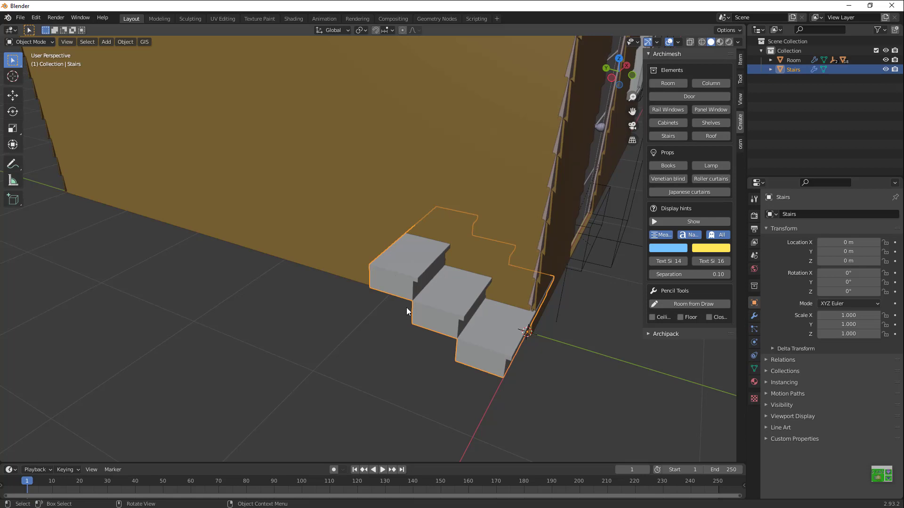
{"action": "key", "text": "Delete"}
- Add an Archimesh column at the room's corner again and try including a circular base in its settings
{"action": "key", "text": "shift+a"}
{"action": "mouse_move", "coordinate": [405, 307]}
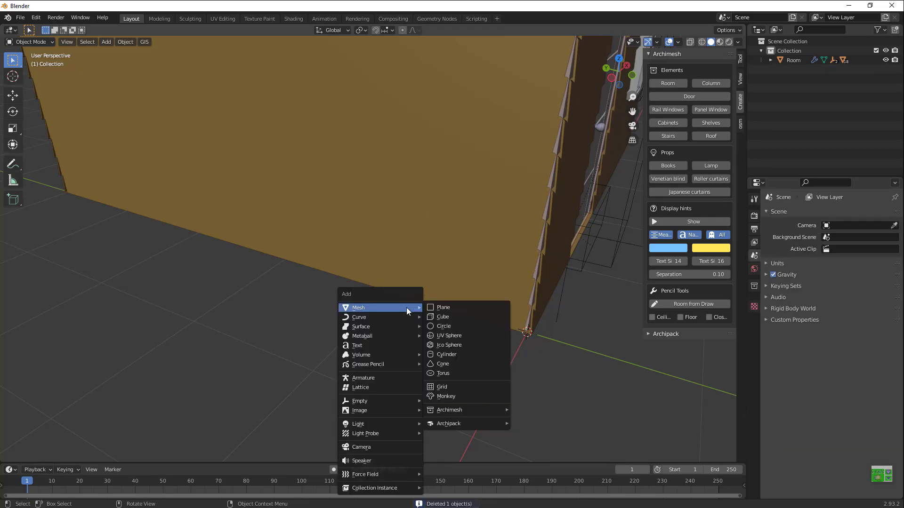
{"action": "mouse_move", "coordinate": [445, 410]}
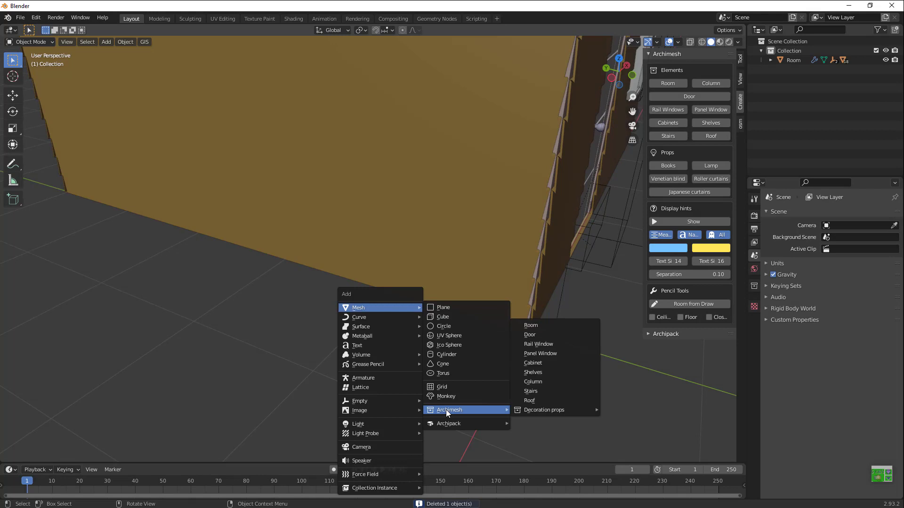
{"action": "left_click", "coordinate": [533, 381]}
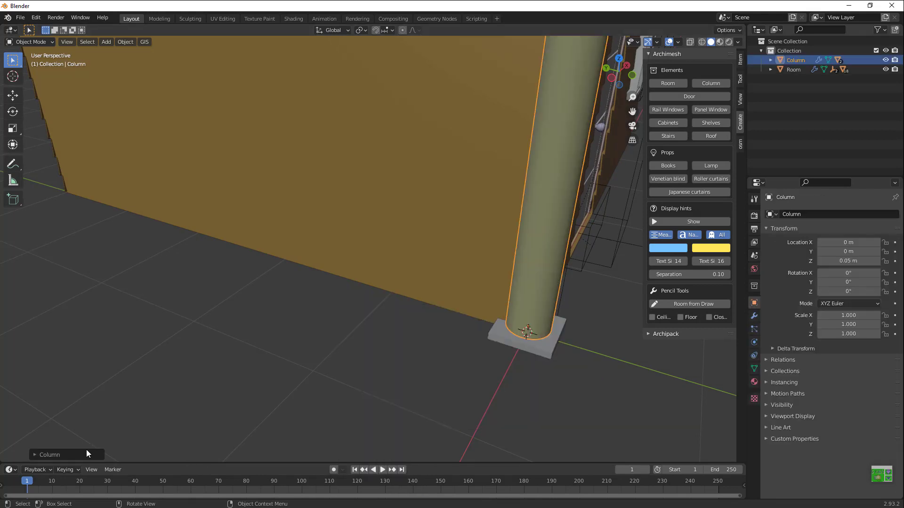
{"action": "left_click", "coordinate": [41, 453]}
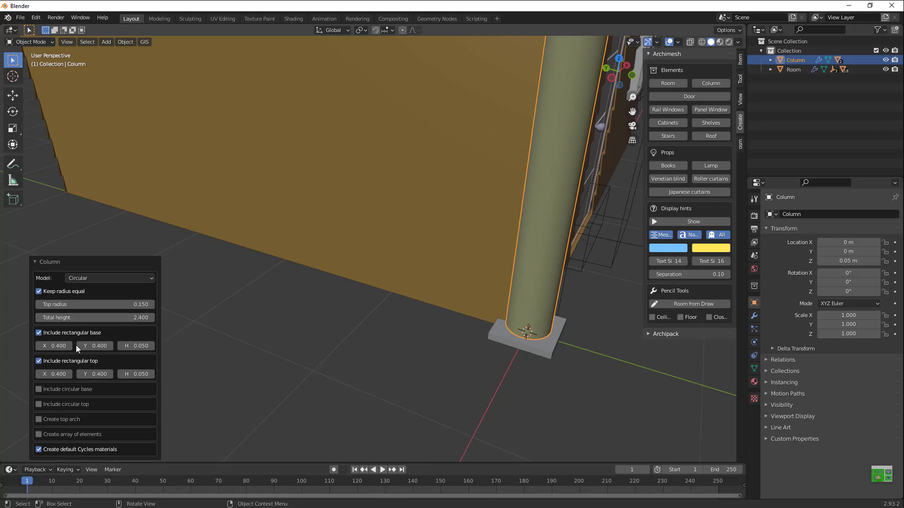
{"action": "left_click", "coordinate": [41, 392]}
- Select the column with its rectangular top and base and delete all of its parts
{"action": "scroll", "coordinate": [462, 284], "scroll_direction": "down", "scroll_amount": 6}
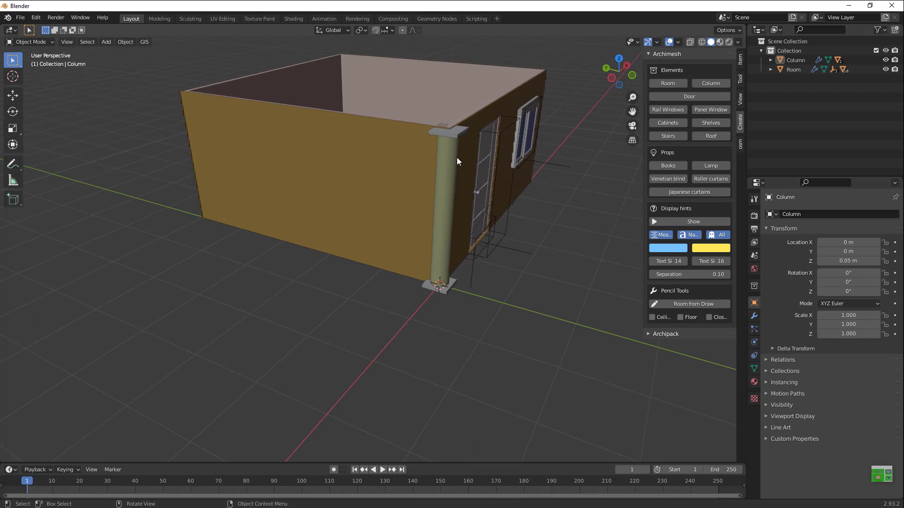
{"action": "left_click", "coordinate": [447, 289]}
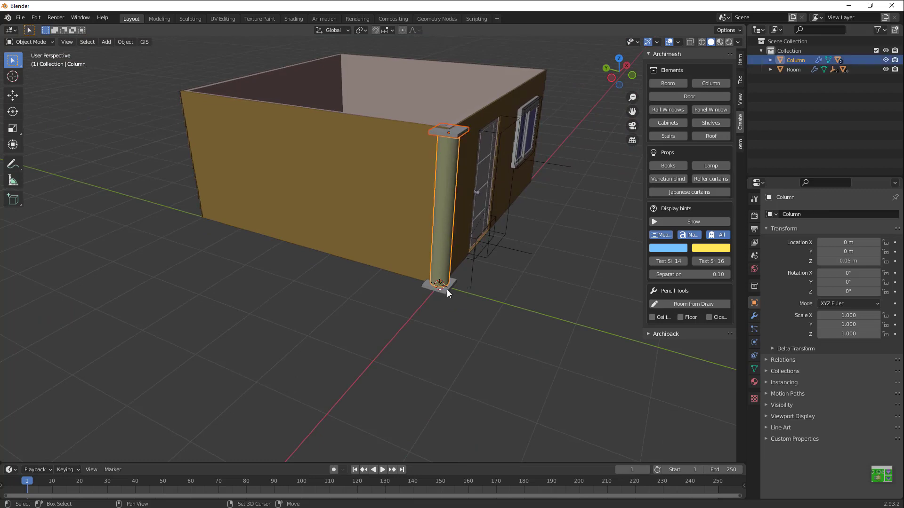
{"action": "key", "text": "Delete"}
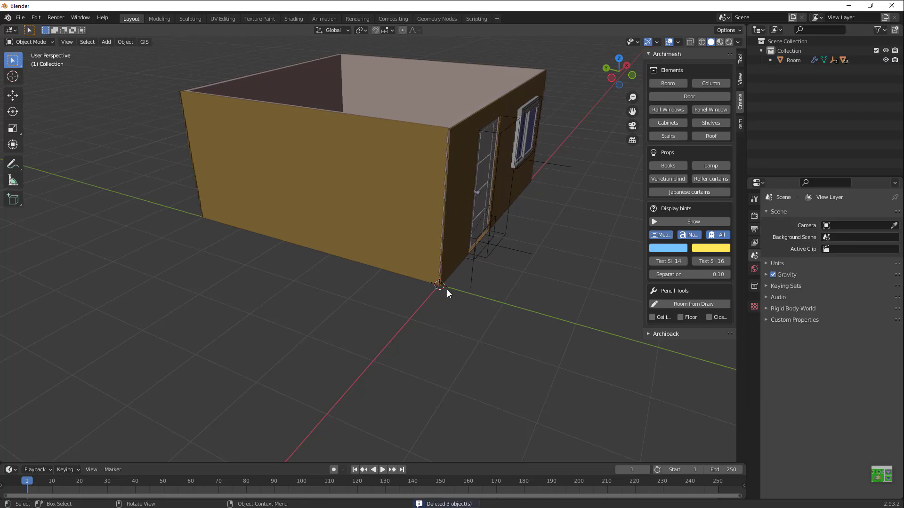
- Add an Archimesh column at the room's corner with an array of elements and a top arch along the door wall
{"action": "key", "text": "shift+a"}
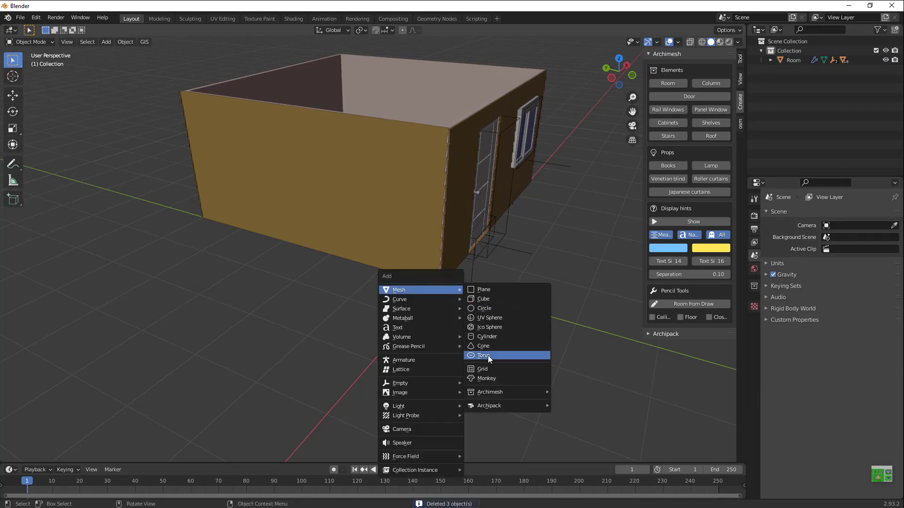
{"action": "mouse_move", "coordinate": [500, 396]}
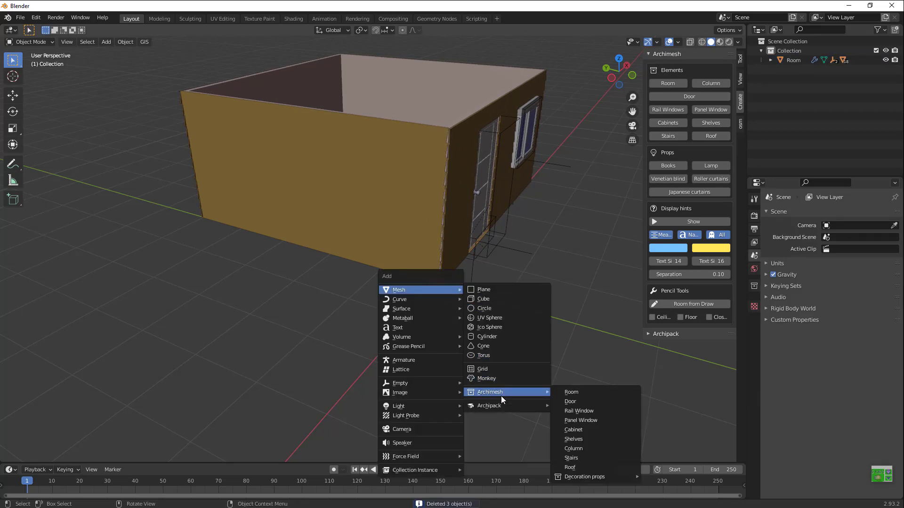
{"action": "left_click", "coordinate": [575, 447]}
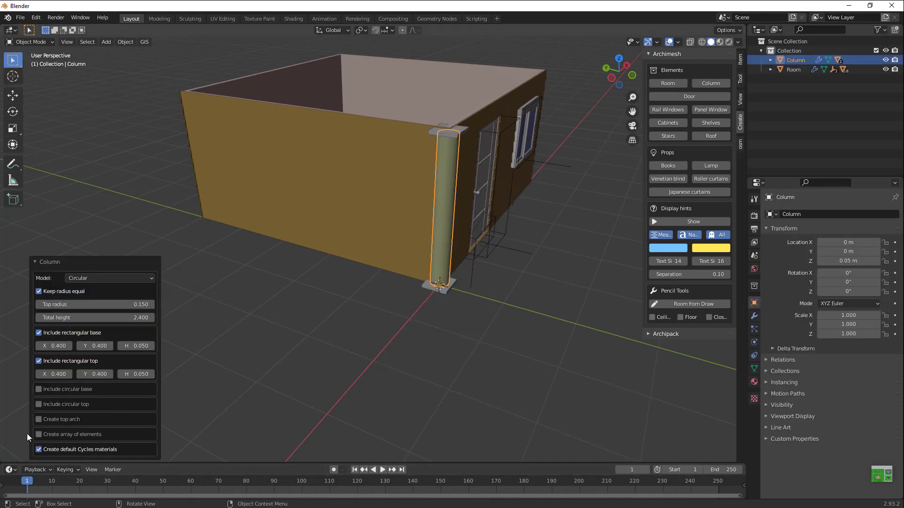
{"action": "left_click", "coordinate": [39, 435]}
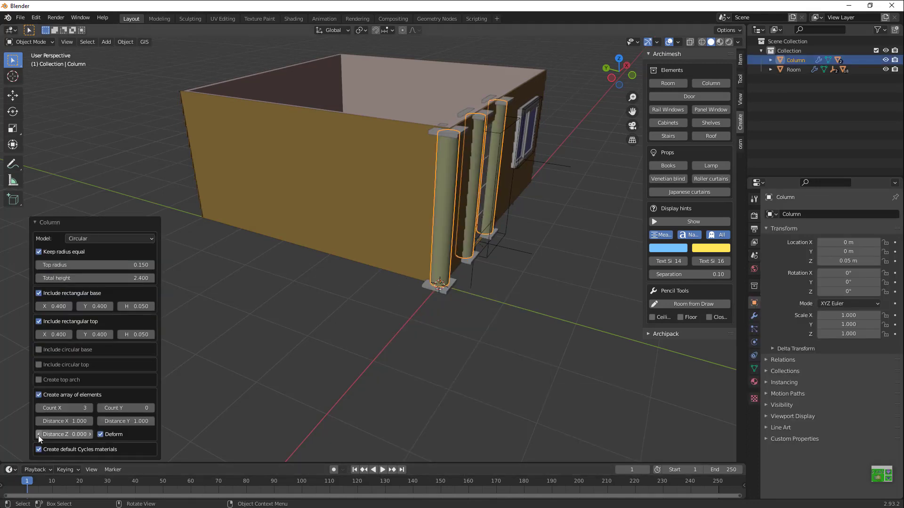
{"action": "left_click", "coordinate": [38, 378]}
{"action": "scroll", "coordinate": [553, 148], "scroll_direction": "down", "scroll_amount": 2}
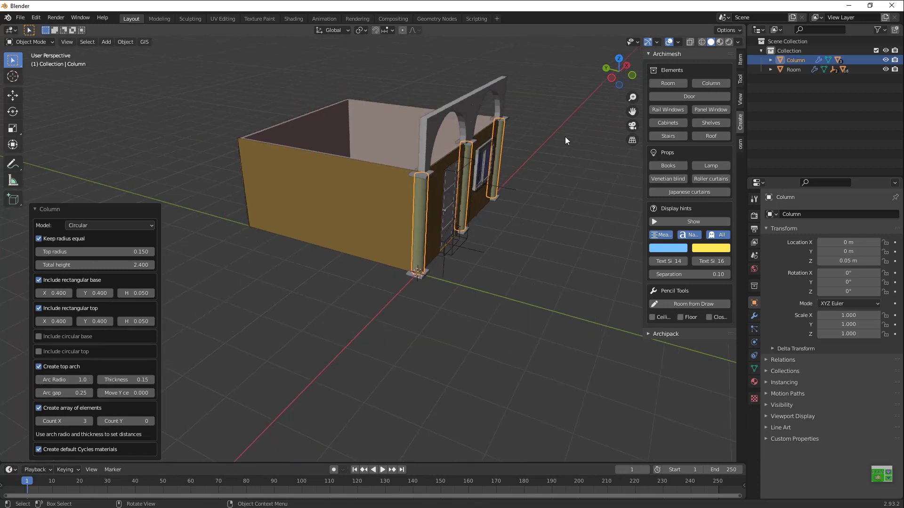
{"action": "left_click_drag", "start_coordinate": [622, 77], "coordinate": [503, 90]}
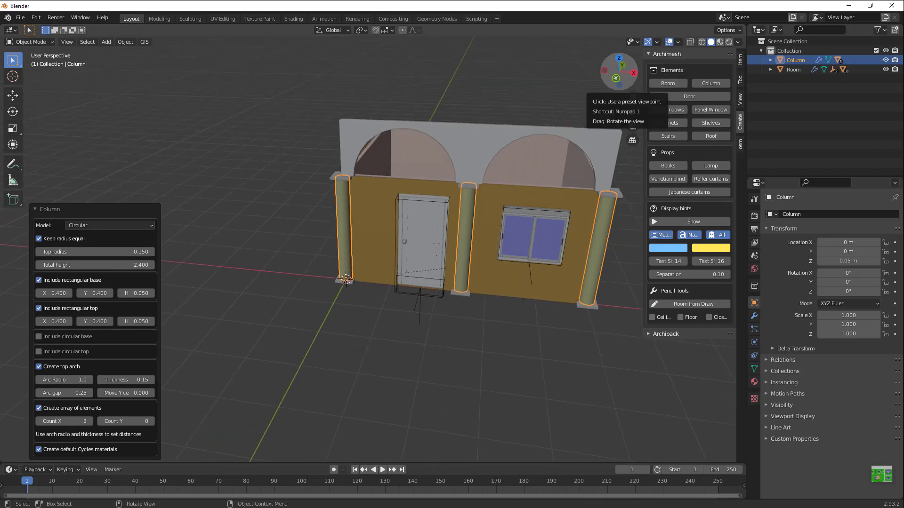
- Include a circular top and a circular base on the arched column row and change its model to Rectangular
{"action": "left_click", "coordinate": [38, 356]}
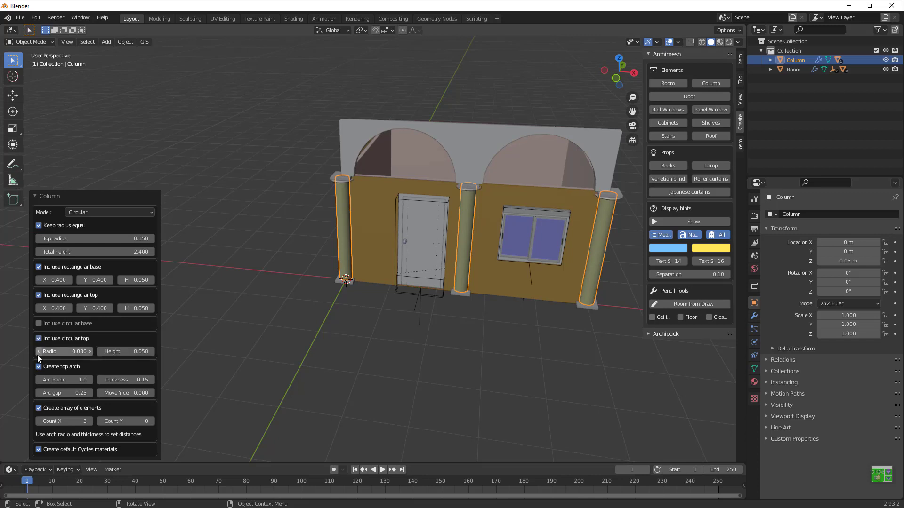
{"action": "left_click", "coordinate": [39, 323]}
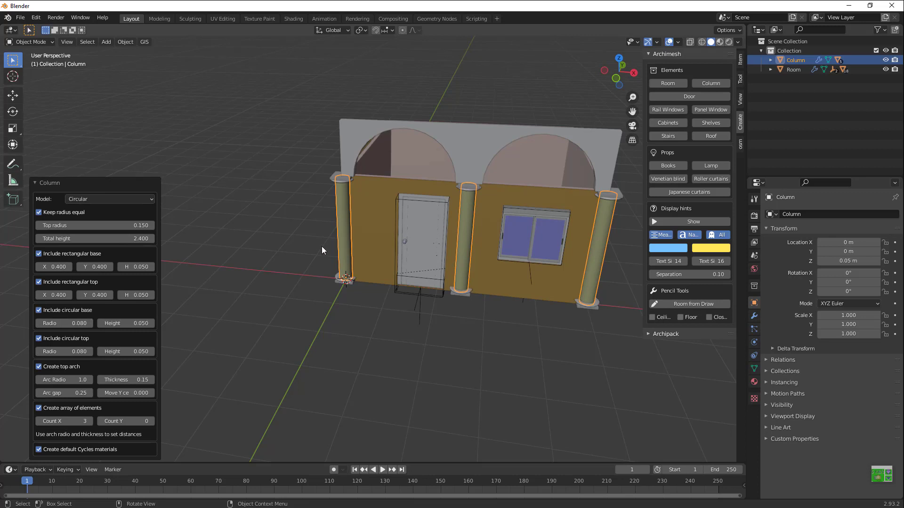
{"action": "scroll", "coordinate": [321, 247], "scroll_direction": "up", "scroll_amount": 3}
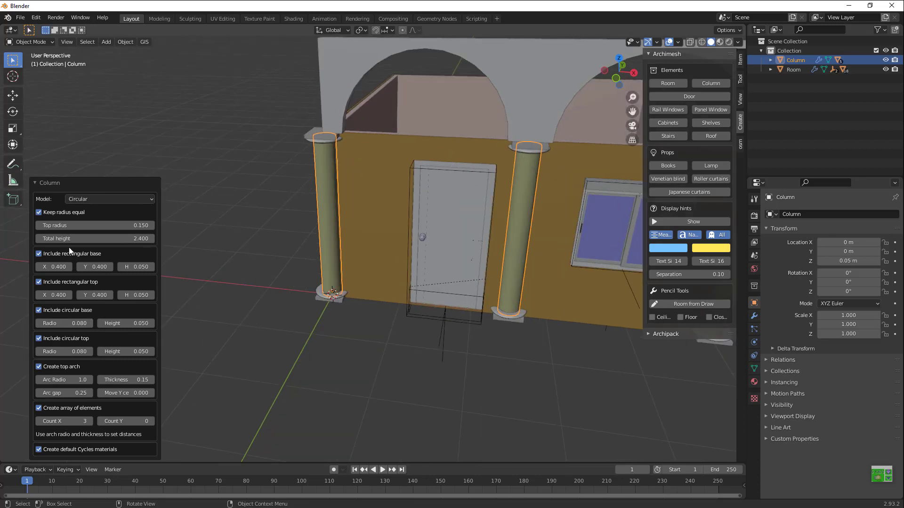
{"action": "left_click", "coordinate": [98, 200]}
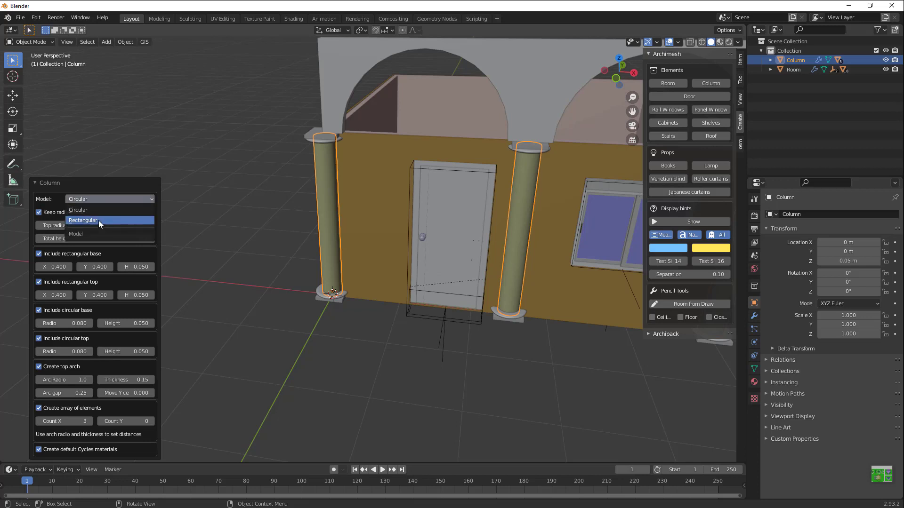
{"action": "left_click", "coordinate": [98, 220]}
{"action": "scroll", "coordinate": [393, 150], "scroll_direction": "down", "scroll_amount": 5}
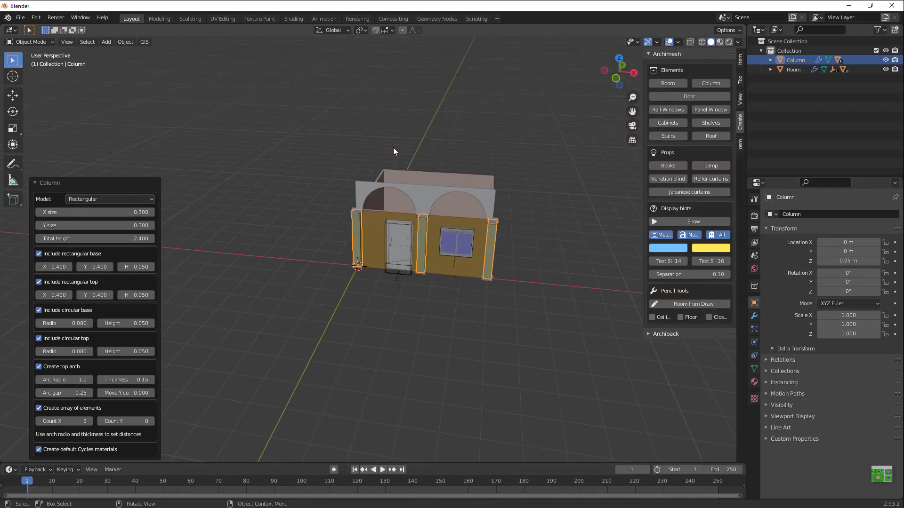
{"action": "scroll", "coordinate": [393, 149], "scroll_direction": "up", "scroll_amount": 2}
- Delete the columns together with their arch, circular and rectangular tops, and circular and rectangular bases
{"action": "key", "text": "Delete"}
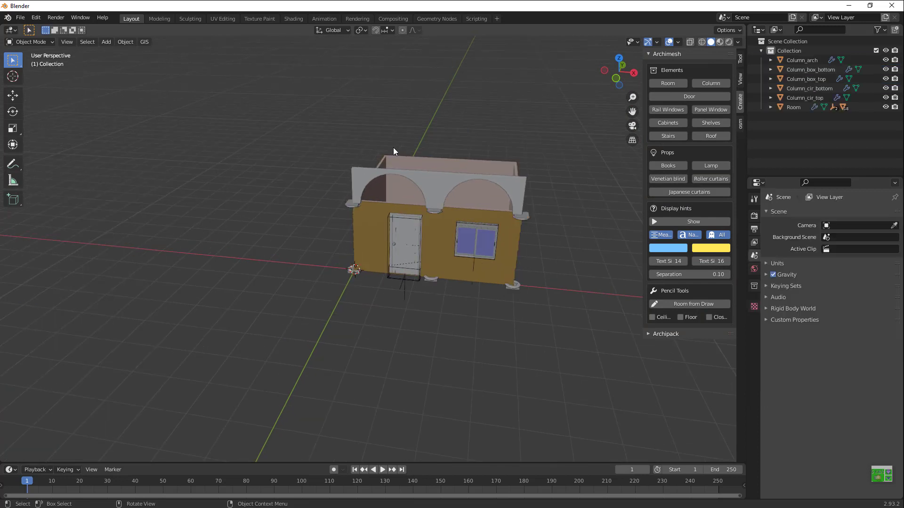
{"action": "left_click", "coordinate": [425, 175]}
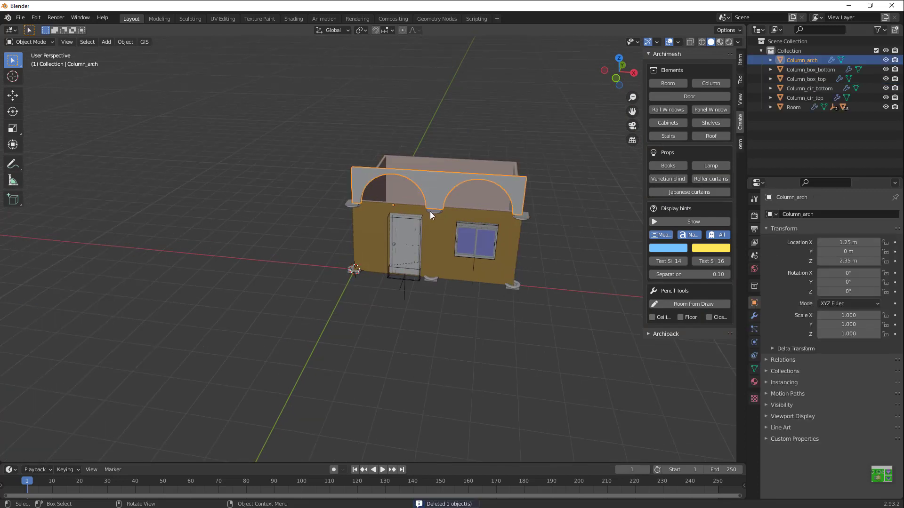
{"action": "left_click", "coordinate": [522, 217], "text": "shift"}
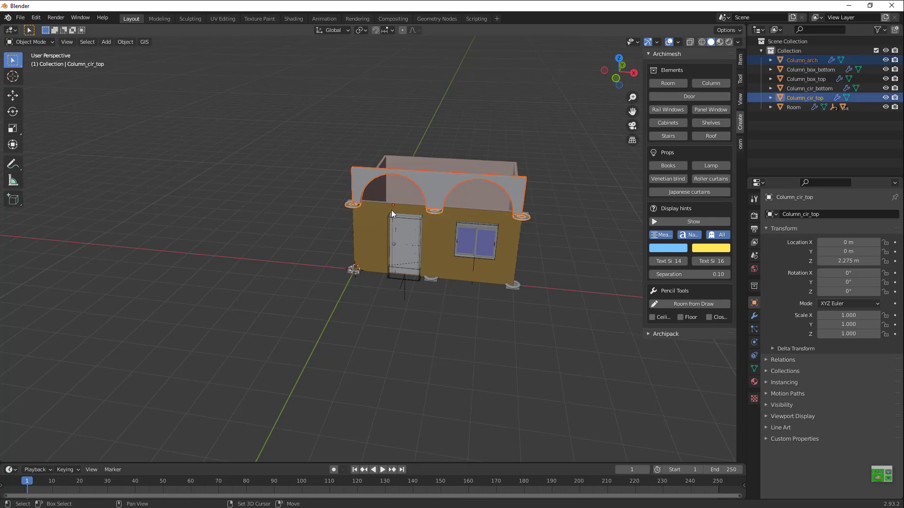
{"action": "left_click", "coordinate": [351, 277], "text": "shift"}
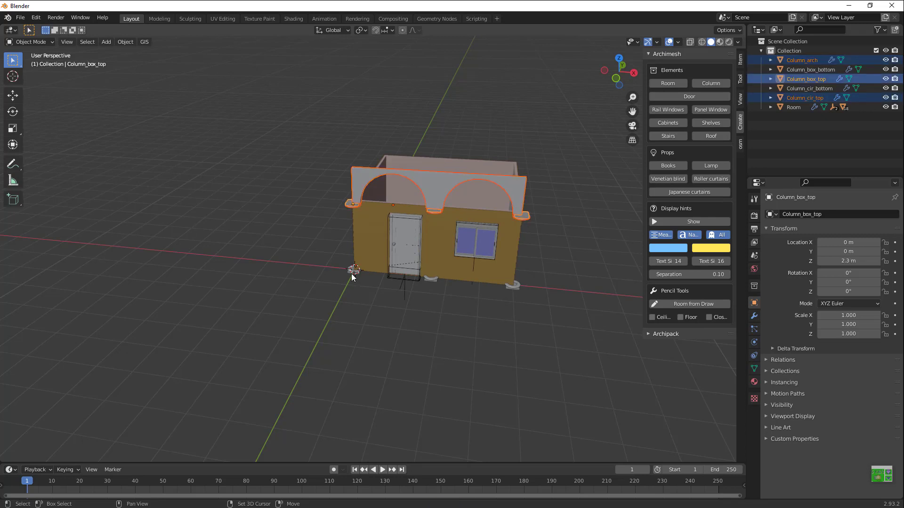
{"action": "left_click", "coordinate": [354, 272], "text": "shift"}
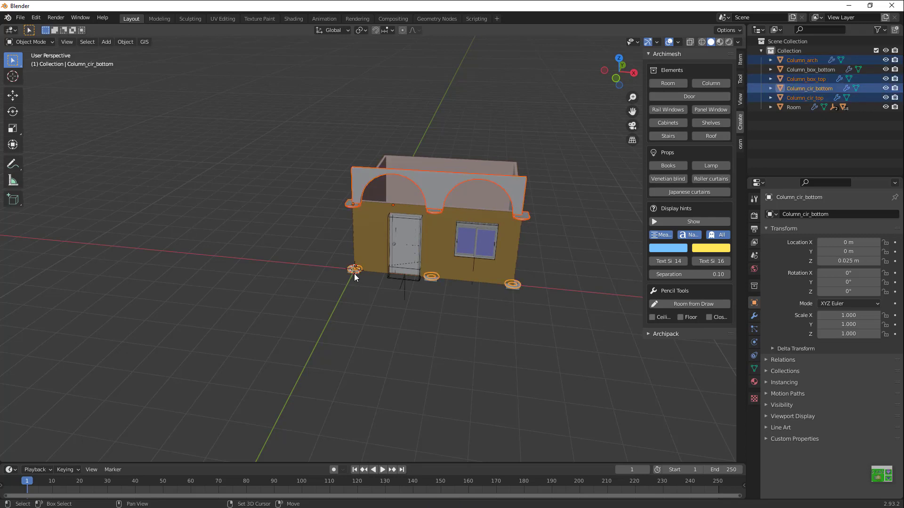
{"action": "left_click", "coordinate": [431, 280], "text": "shift"}
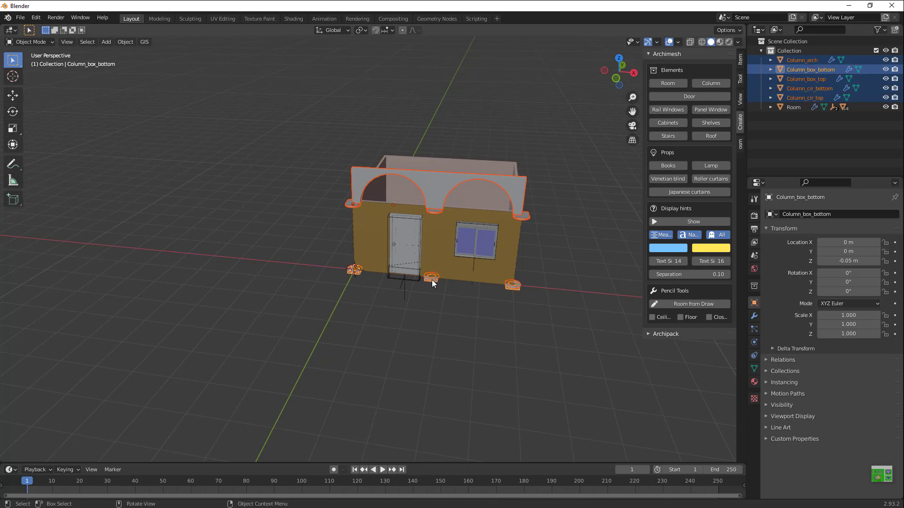
{"action": "key", "text": "Delete"}
- Add Archimesh stairs at the room's corner with the number of steps set to 78
{"action": "key", "text": "shift+a"}
{"action": "mouse_move", "coordinate": [432, 280]}
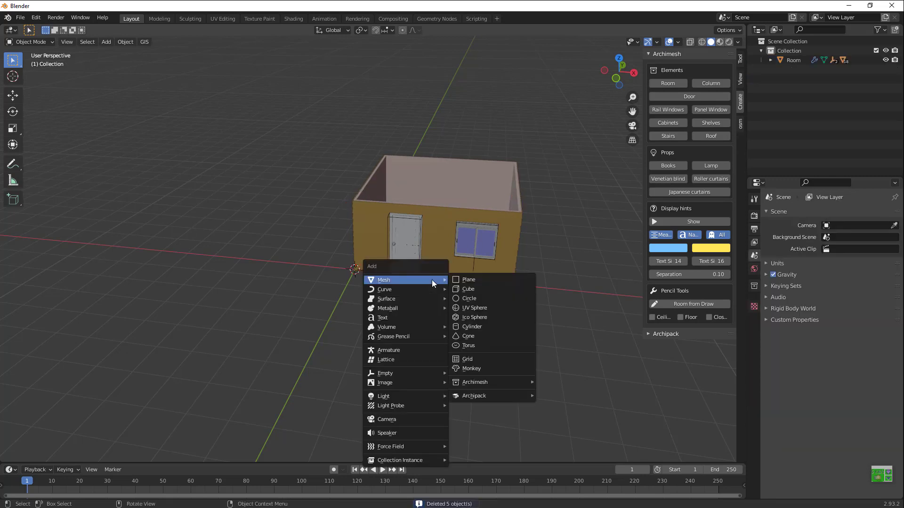
{"action": "mouse_move", "coordinate": [476, 380]}
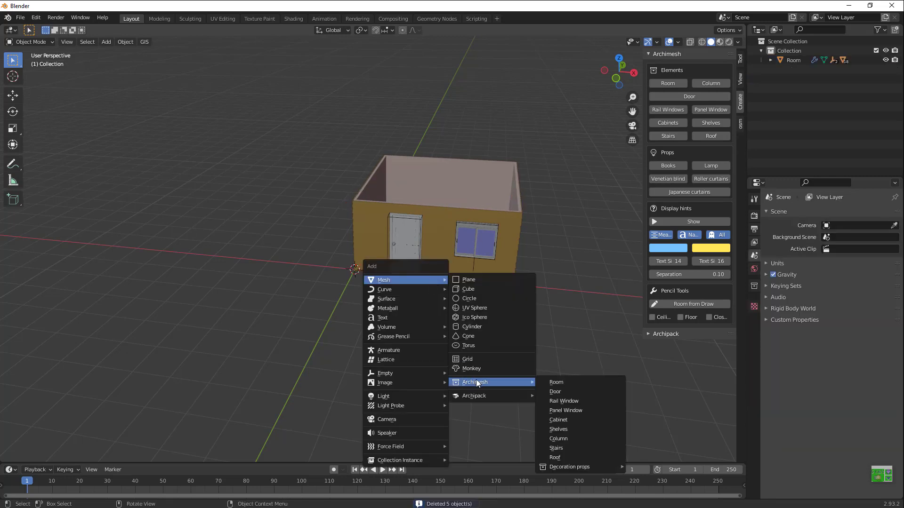
{"action": "left_click", "coordinate": [550, 448]}
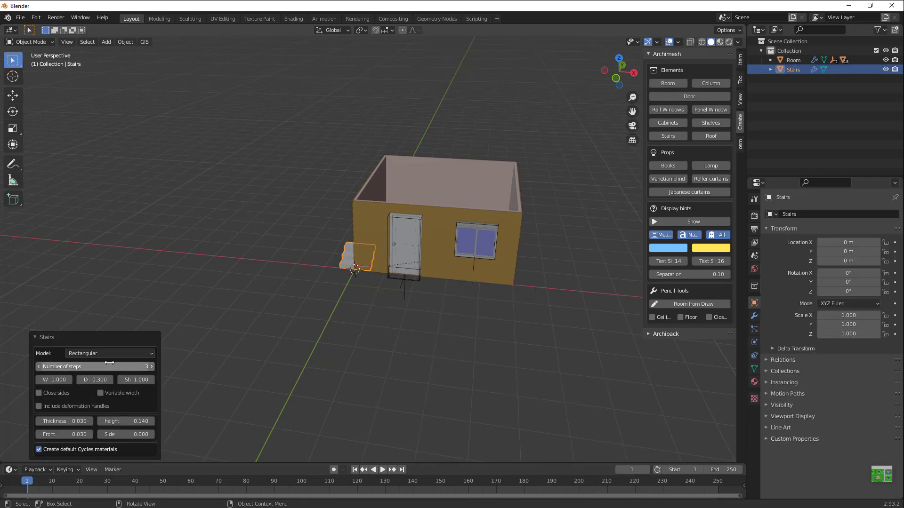
{"action": "mouse_move", "coordinate": [104, 366]}
{"action": "left_mouse_down"}
{"action": "mouse_move", "coordinate": [143, 367]}
{"action": "mouse_move", "coordinate": [89, 374]}
{"action": "left_mouse_up"}
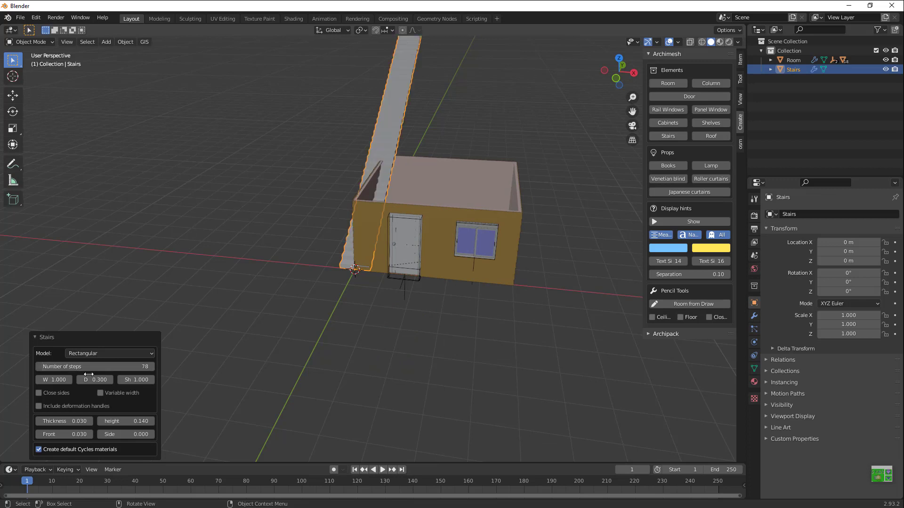
- Close the sides of the stairs, enable variable width, and inspect the staircase from the side
{"action": "left_click", "coordinate": [39, 393]}
{"action": "scroll", "coordinate": [533, 149], "scroll_direction": "down", "scroll_amount": 3}
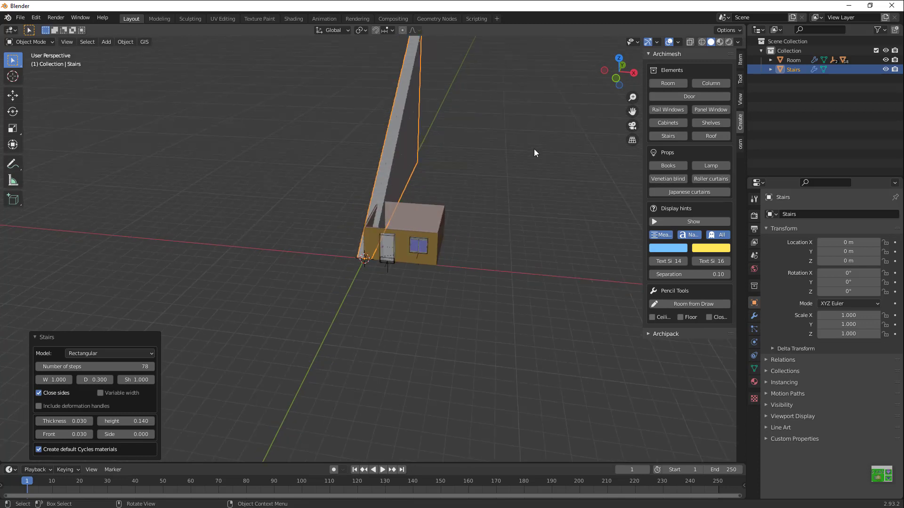
{"action": "left_click_drag", "start_coordinate": [621, 75], "coordinate": [368, 138]}
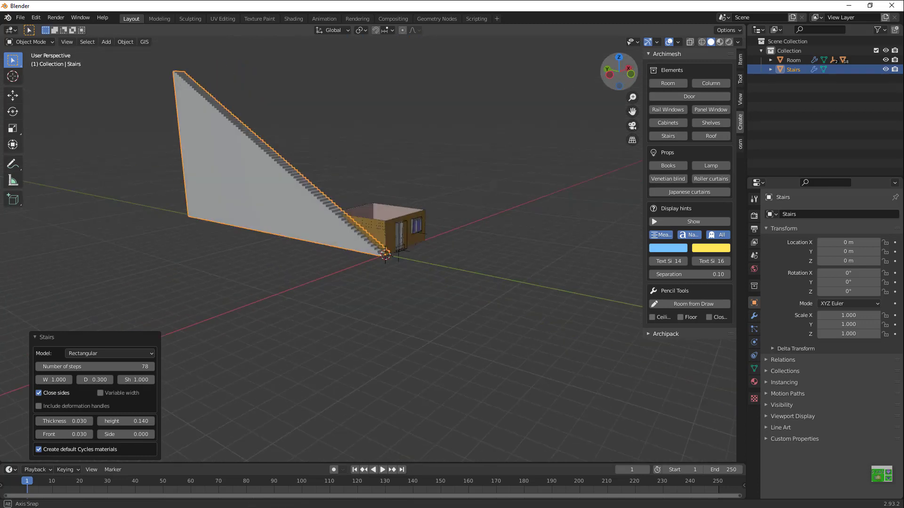
{"action": "left_click", "coordinate": [100, 394]}
{"action": "scroll", "coordinate": [272, 277], "scroll_direction": "up", "scroll_amount": 2}
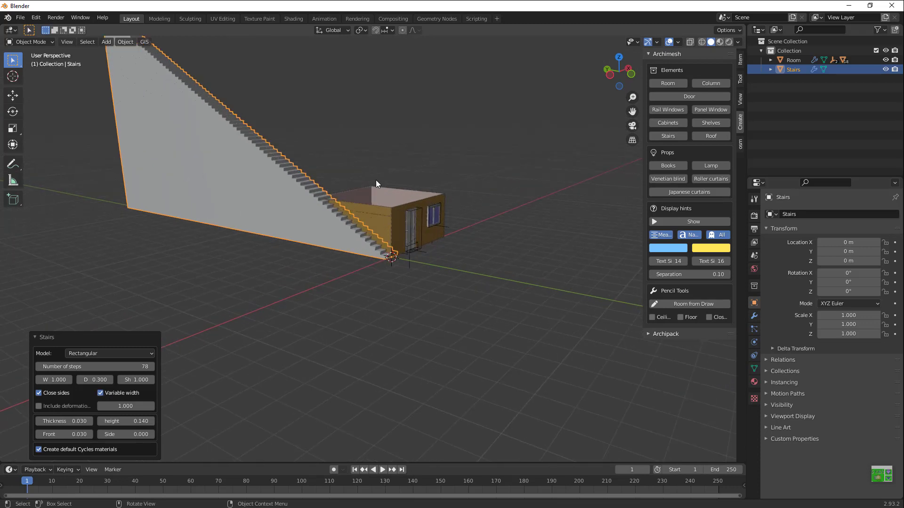
{"action": "scroll", "coordinate": [310, 213], "scroll_direction": "up", "scroll_amount": 2}
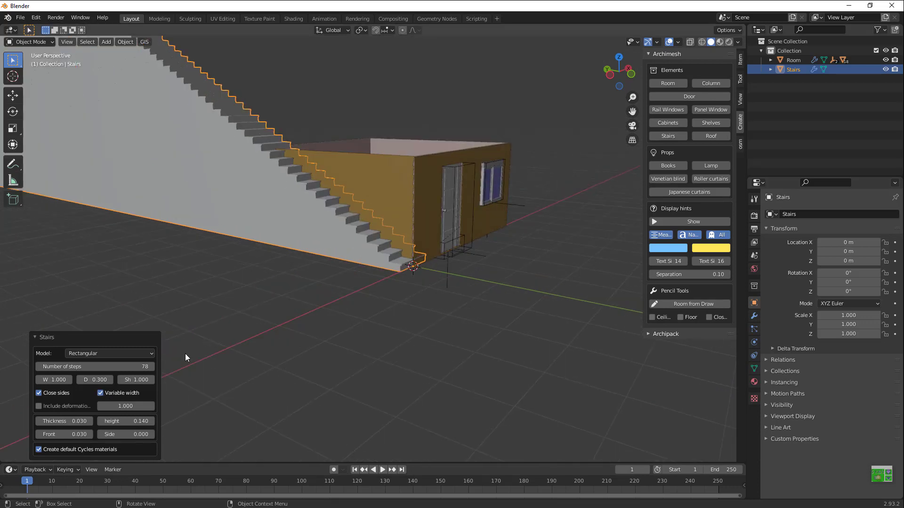
- Include deformation handles on the stairs and view the staircase from its side
{"action": "left_click", "coordinate": [58, 399]}
{"action": "scroll", "coordinate": [243, 307], "scroll_direction": "down", "scroll_amount": 5}
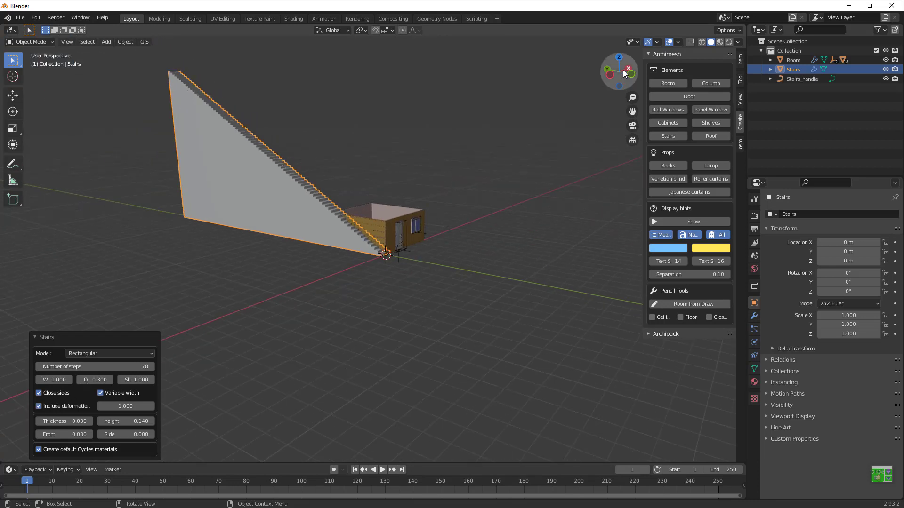
{"action": "left_click_drag", "start_coordinate": [617, 70], "coordinate": [742, 50]}
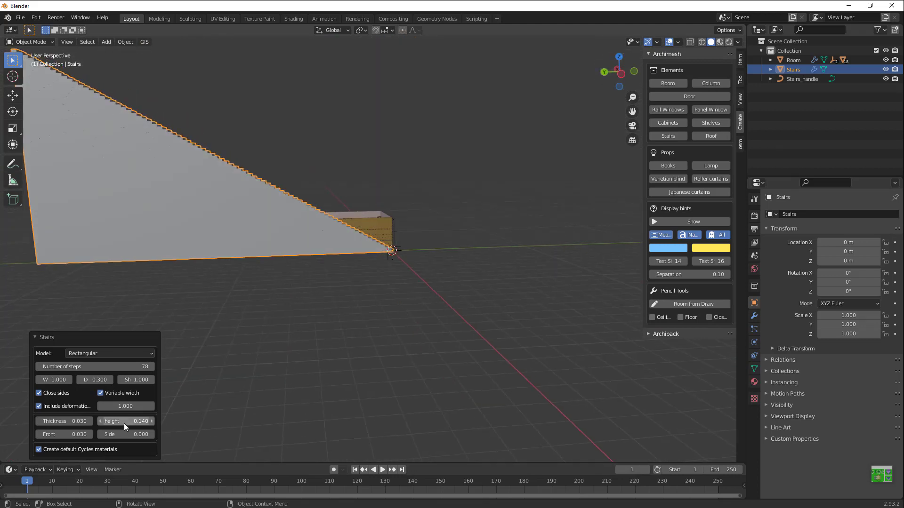
- Delete the stairs object beside the room
{"action": "left_click_drag", "start_coordinate": [70, 419], "coordinate": [285, 256]}
{"action": "left_click_drag", "start_coordinate": [626, 63], "coordinate": [576, 102]}
{"action": "key", "text": "Delete"}
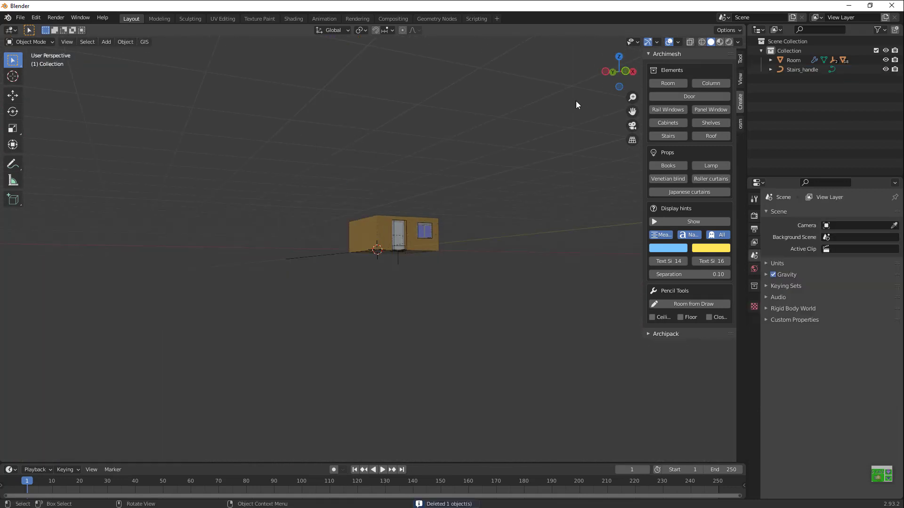
- Add an Archimesh roof at the room's corner and examine its tiles from above
{"action": "key", "text": "shift+a"}
{"action": "mouse_move", "coordinate": [576, 102]}
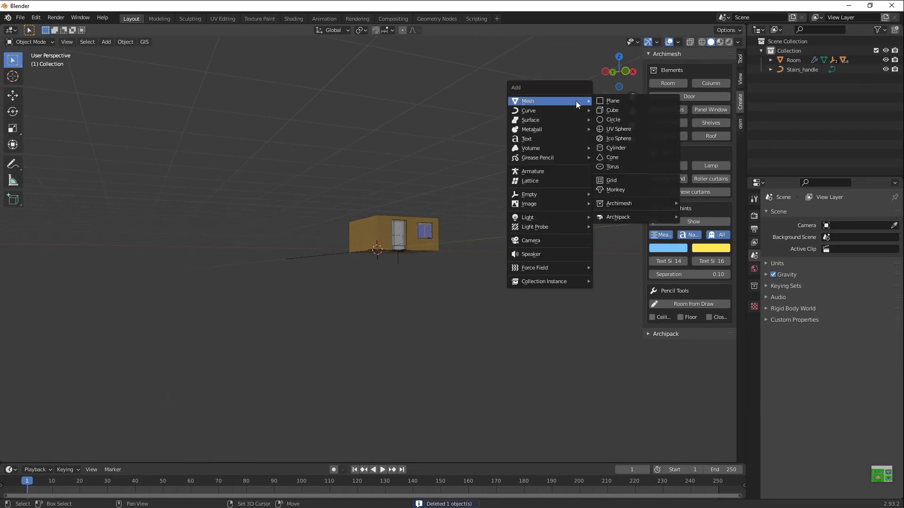
{"action": "mouse_move", "coordinate": [617, 205]}
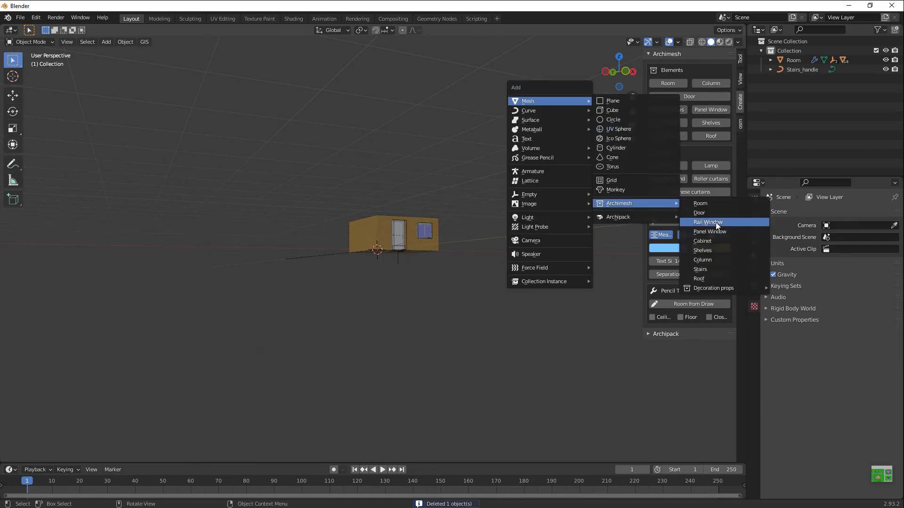
{"action": "left_click", "coordinate": [725, 278]}
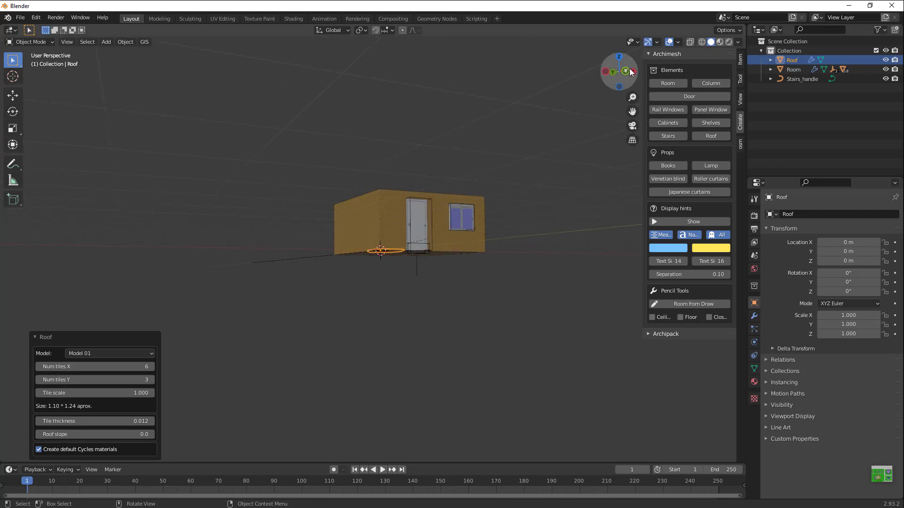
{"action": "left_click_drag", "start_coordinate": [618, 72], "coordinate": [459, 193]}
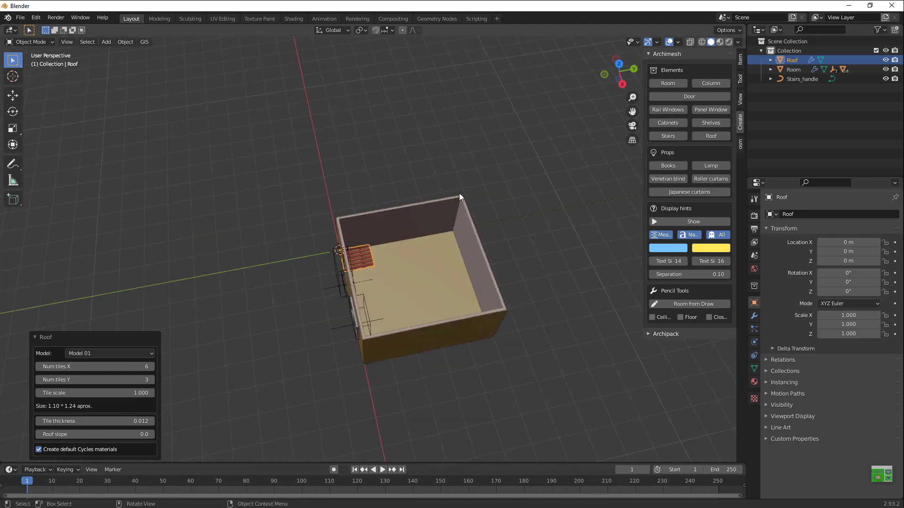
{"action": "scroll", "coordinate": [459, 193], "scroll_direction": "up", "scroll_amount": 7}
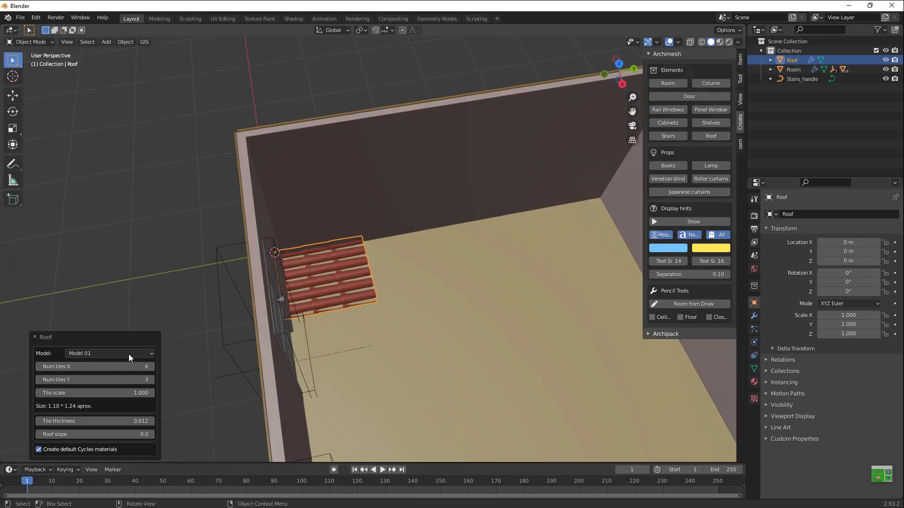
- Change the roof to Model 03 and set its number of tiles in X to 100
{"action": "left_click", "coordinate": [121, 355]}
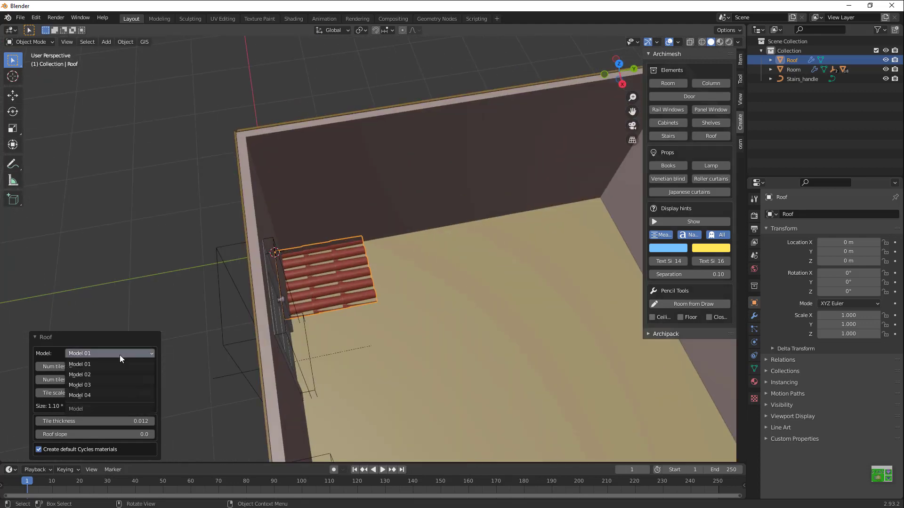
{"action": "left_click", "coordinate": [119, 385]}
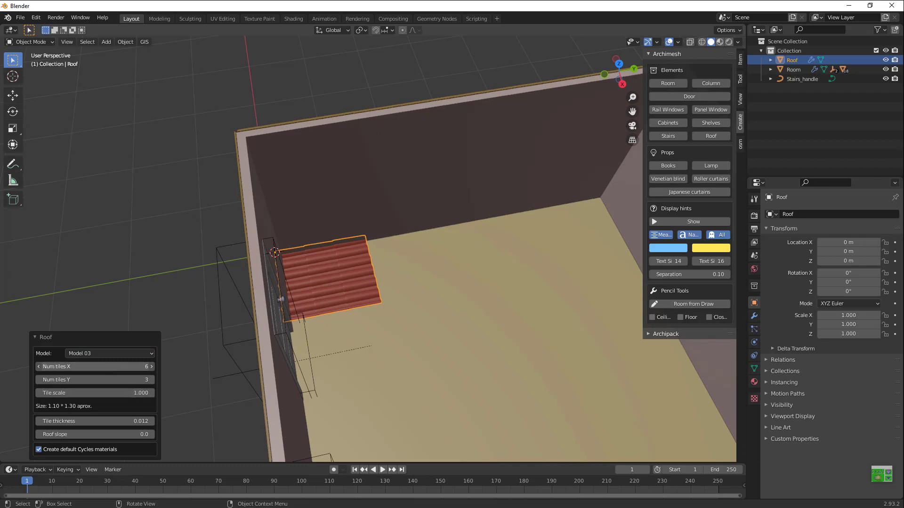
{"action": "left_click_drag", "start_coordinate": [95, 367], "coordinate": [110, 367]}
{"action": "scroll", "coordinate": [407, 273], "scroll_direction": "down", "scroll_amount": 8}
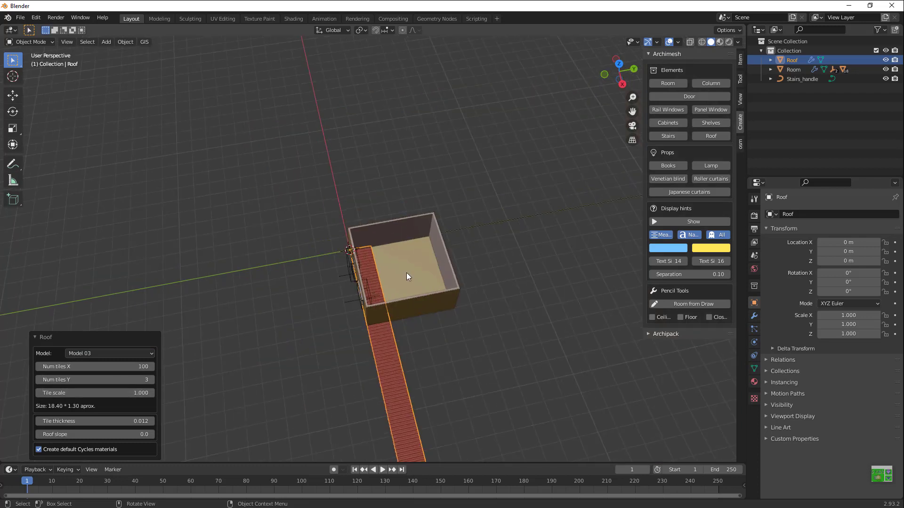
- Delete the long roof tile strip running along the room's door wall
{"action": "scroll", "coordinate": [407, 273], "scroll_direction": "down", "scroll_amount": 6}
{"action": "scroll", "coordinate": [410, 310], "scroll_direction": "up", "scroll_amount": 2}
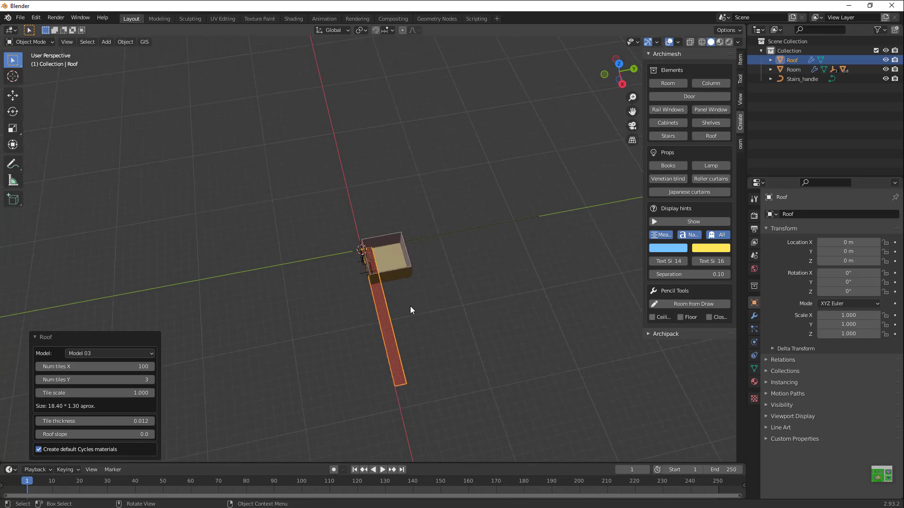
{"action": "key", "text": "Delete"}
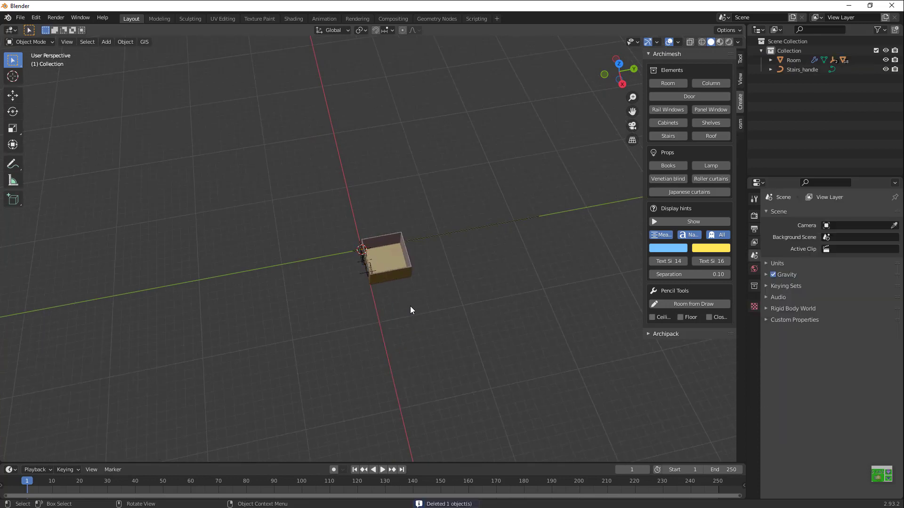
- Add an Archimesh shelves unit at the room's corner
{"action": "key", "text": "shift+a"}
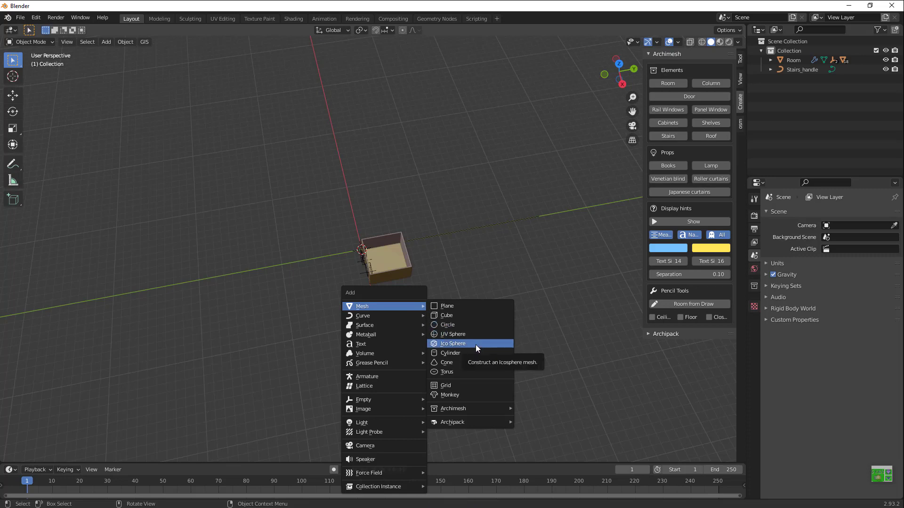
{"action": "mouse_move", "coordinate": [459, 409]}
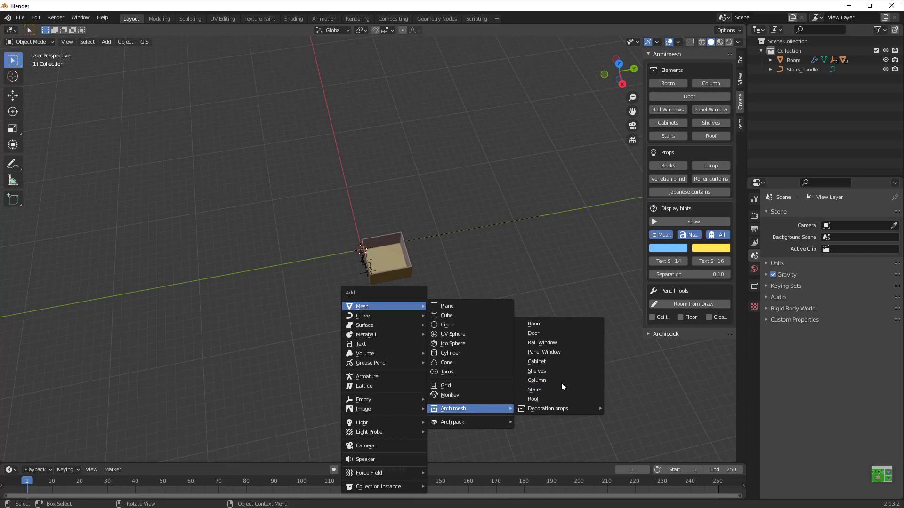
{"action": "left_click", "coordinate": [552, 371]}
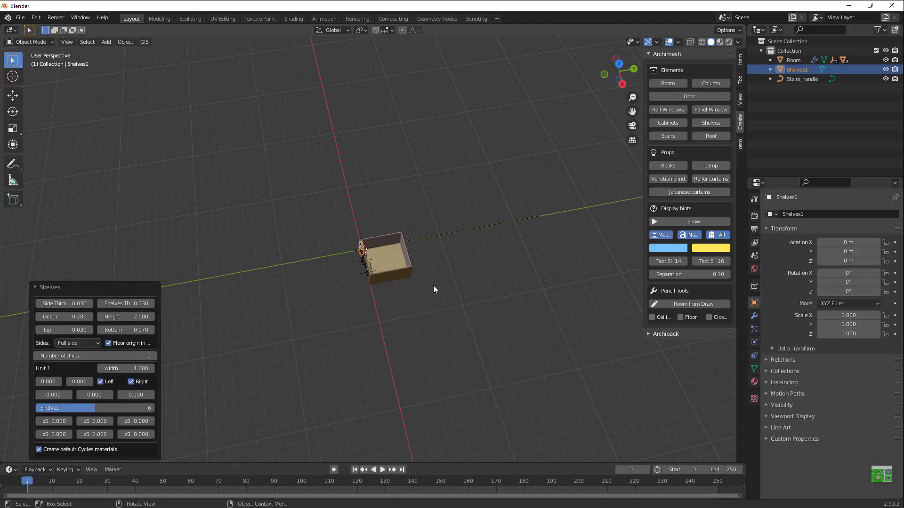
- Increase the number of shelf units to 3 along the room's door wall
{"action": "scroll", "coordinate": [433, 286], "scroll_direction": "up", "scroll_amount": 5}
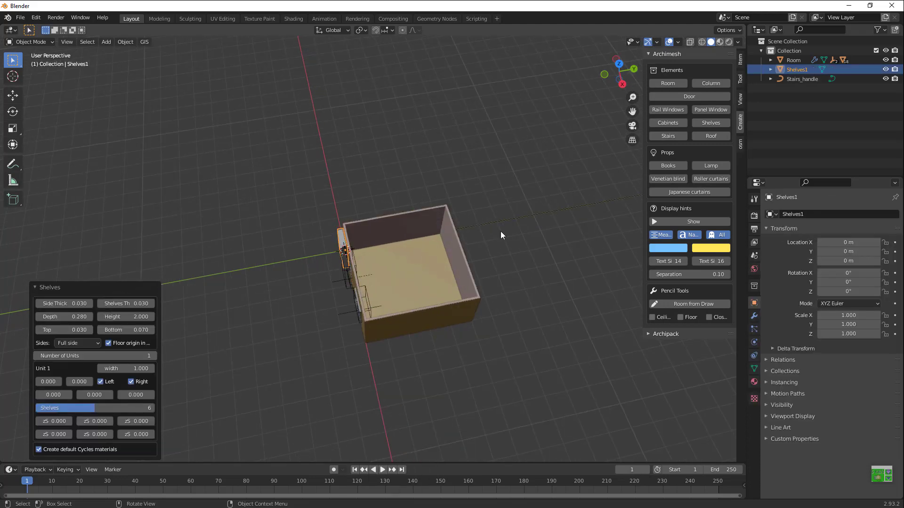
{"action": "scroll", "coordinate": [501, 230], "scroll_direction": "up", "scroll_amount": 4}
{"action": "left_click_drag", "start_coordinate": [621, 81], "coordinate": [487, 160]}
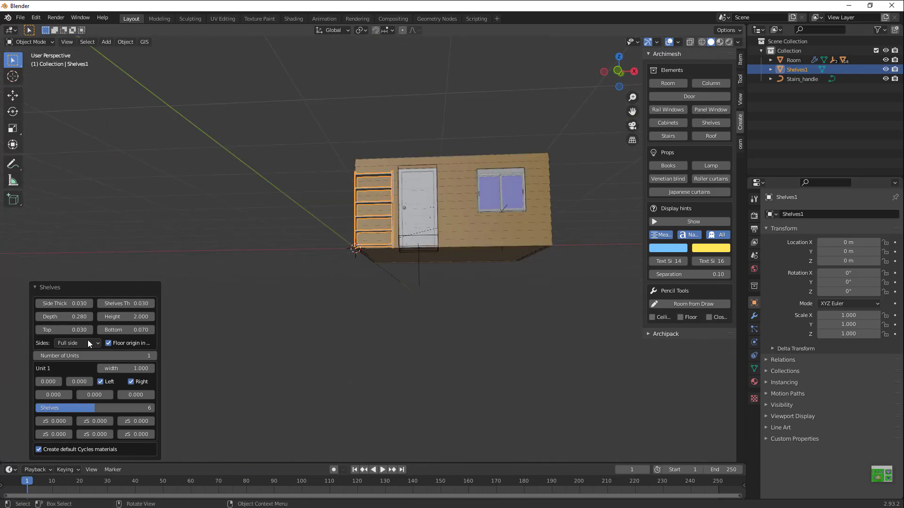
{"action": "left_click_drag", "start_coordinate": [115, 351], "coordinate": [134, 351]}
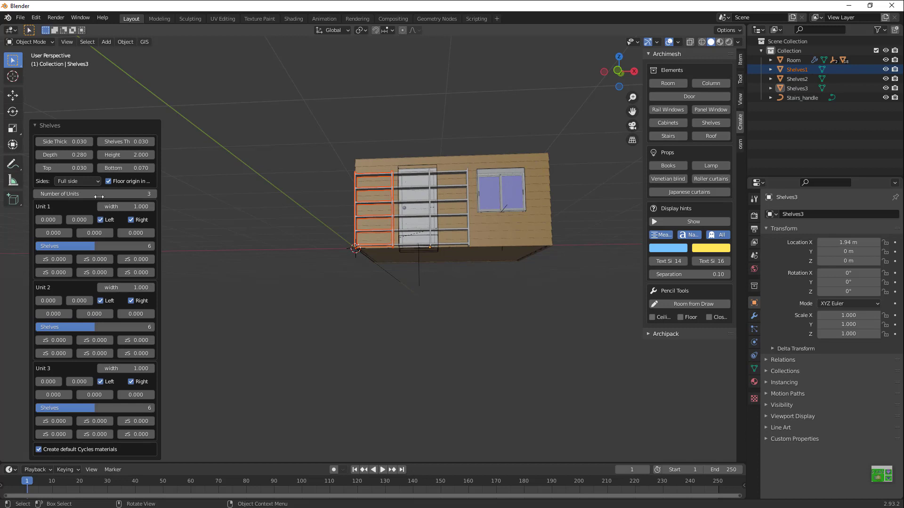
- Switch the sides of the shelves to 4 Legs and examine the shelf supports up close
{"action": "left_click", "coordinate": [80, 181]}
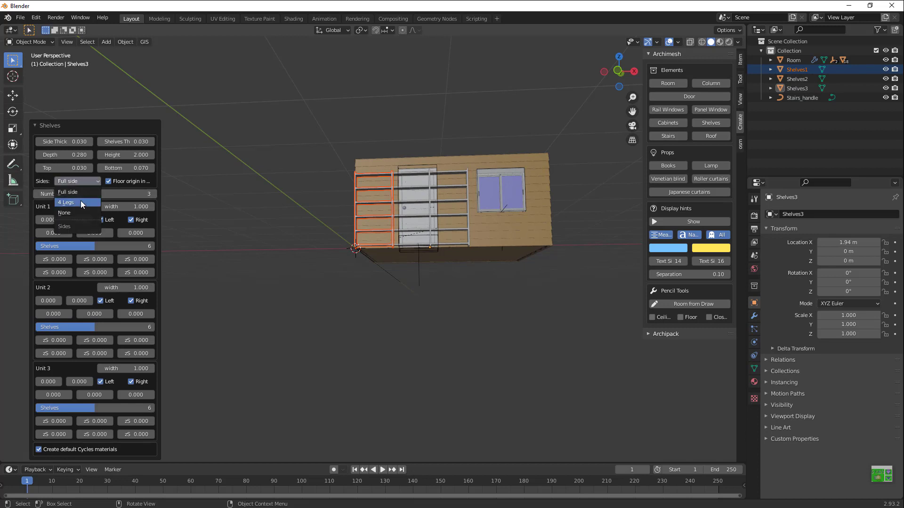
{"action": "left_click", "coordinate": [80, 202]}
{"action": "scroll", "coordinate": [332, 199], "scroll_direction": "up", "scroll_amount": 1}
{"action": "scroll", "coordinate": [332, 198], "scroll_direction": "up", "scroll_amount": 5}
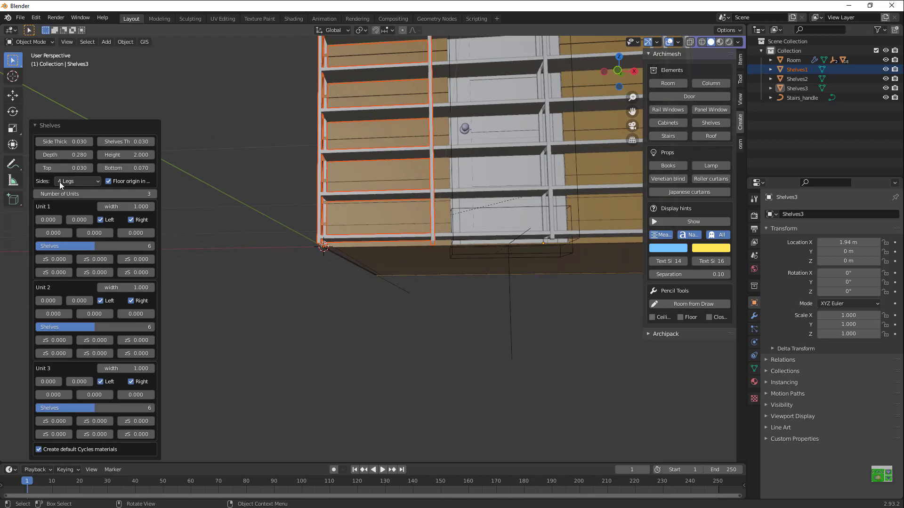
- Try the shelves with sides set to None, and return the sides option to Full side
{"action": "left_click", "coordinate": [60, 182]}
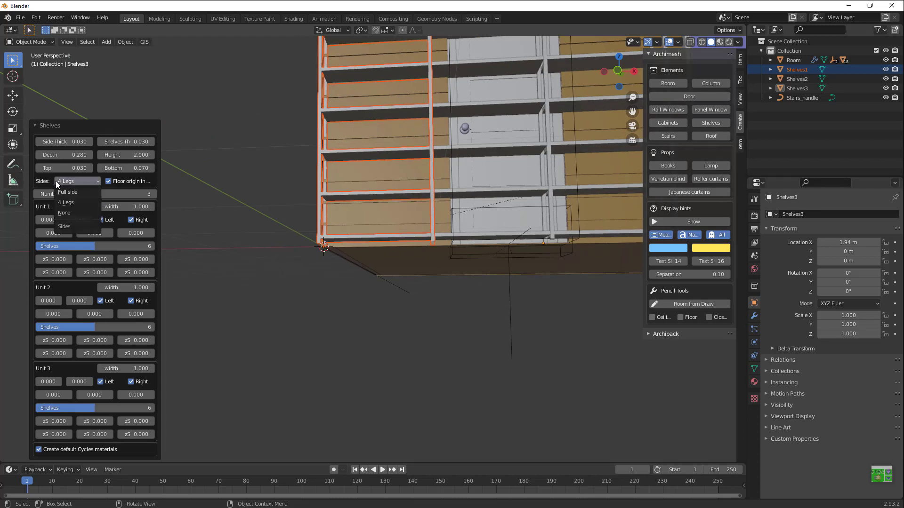
{"action": "left_click", "coordinate": [75, 212]}
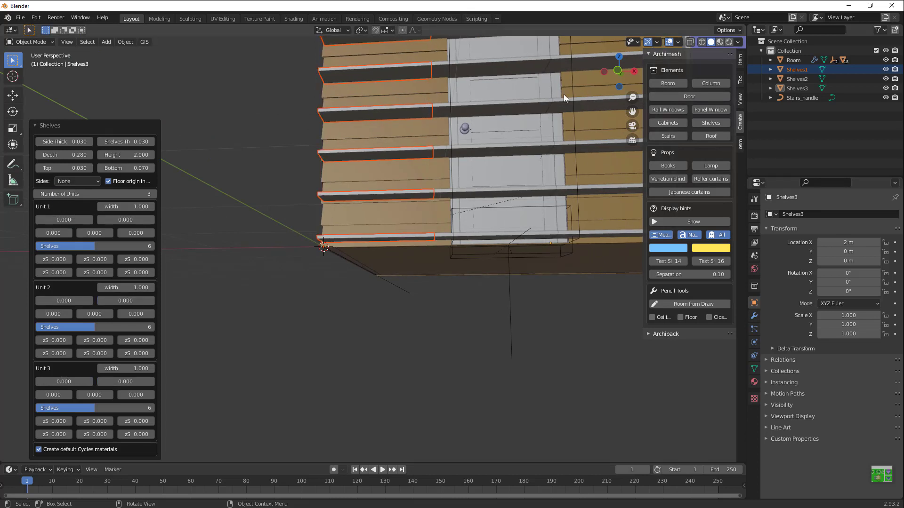
{"action": "scroll", "coordinate": [563, 94], "scroll_direction": "down", "scroll_amount": 3}
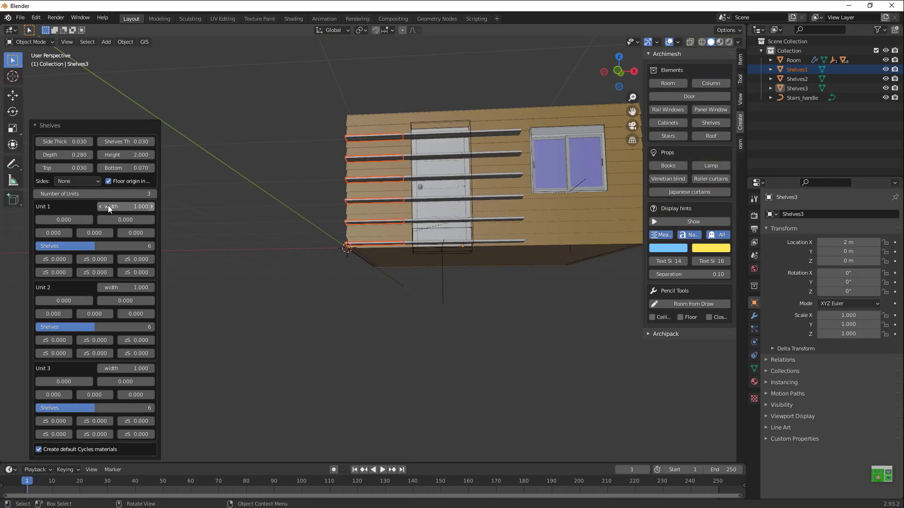
{"action": "left_click", "coordinate": [89, 181]}
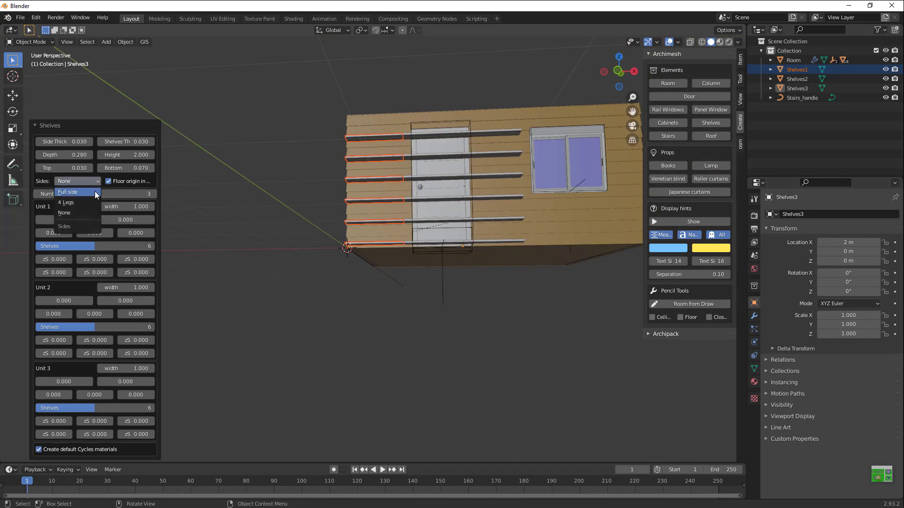
{"action": "left_click", "coordinate": [94, 191]}
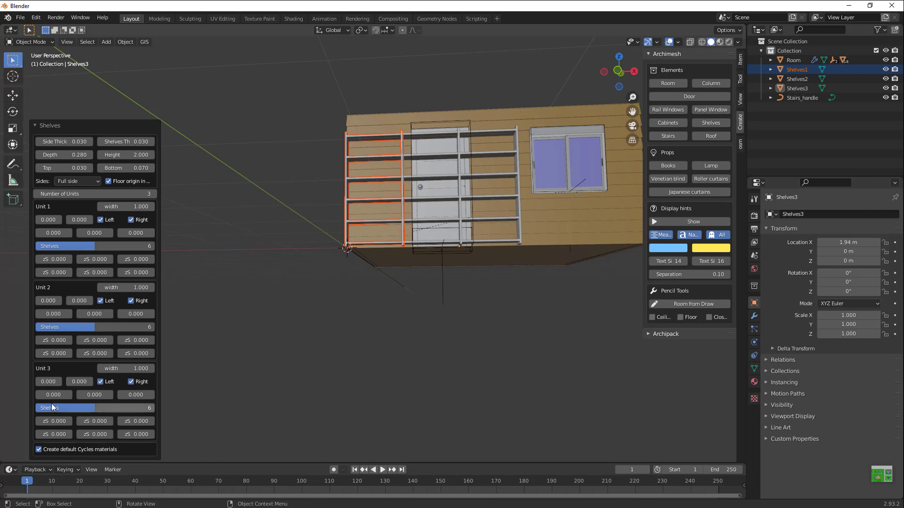
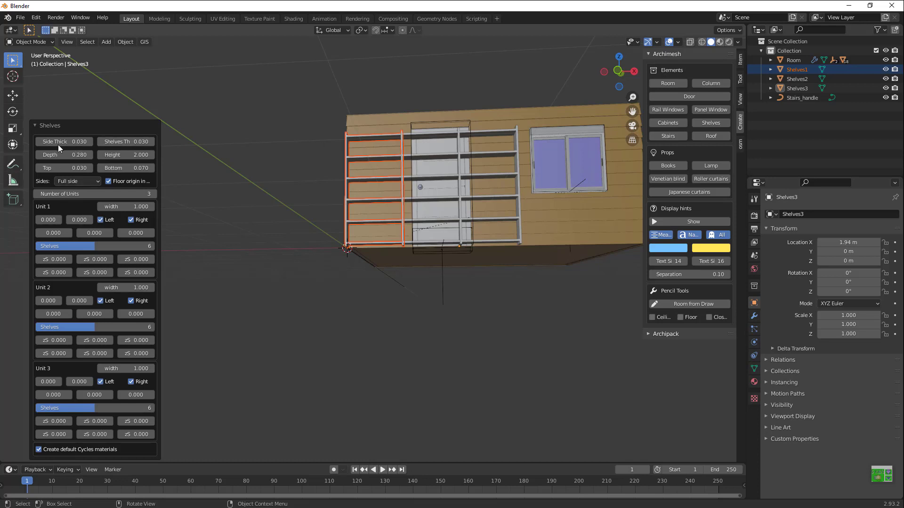
- Select the first two shelf units along the door wall together
{"action": "left_click", "coordinate": [103, 210]}
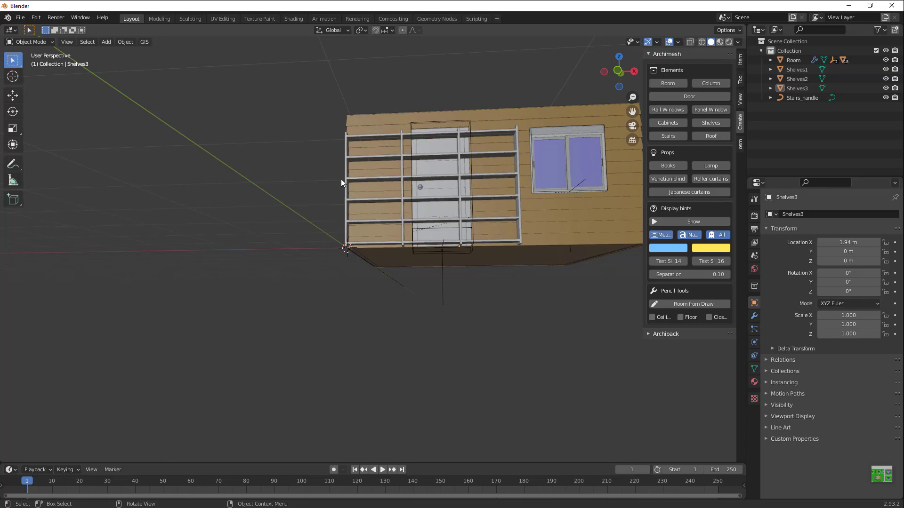
{"action": "left_click", "coordinate": [351, 189]}
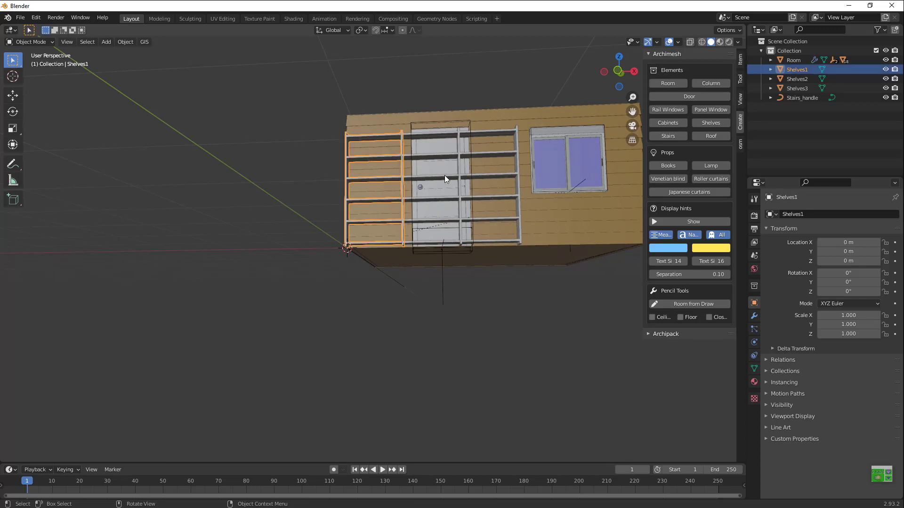
{"action": "key", "text": "shift"}
{"action": "left_click", "coordinate": [493, 179], "text": "shift"}
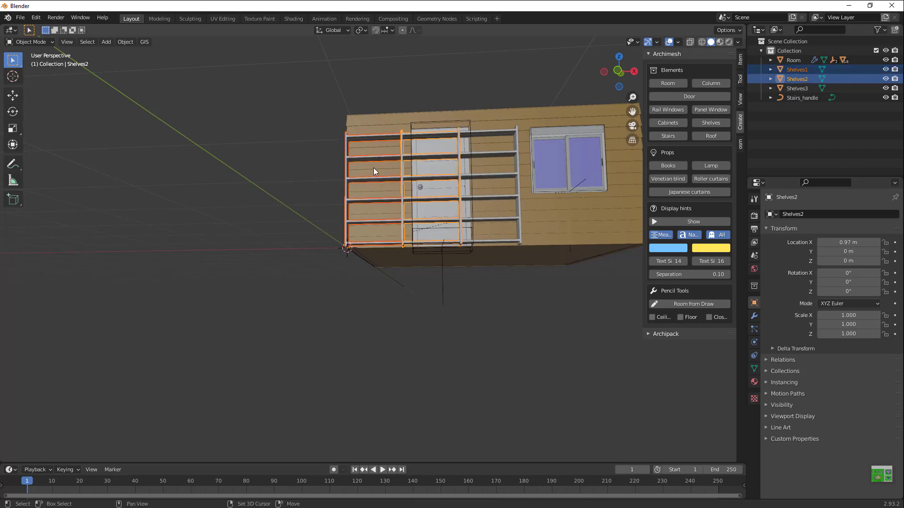
- Add an Archimesh cabinet at the room's corner in front of the shelves
{"action": "key", "text": "shift+a"}
{"action": "mouse_move", "coordinate": [374, 168]}
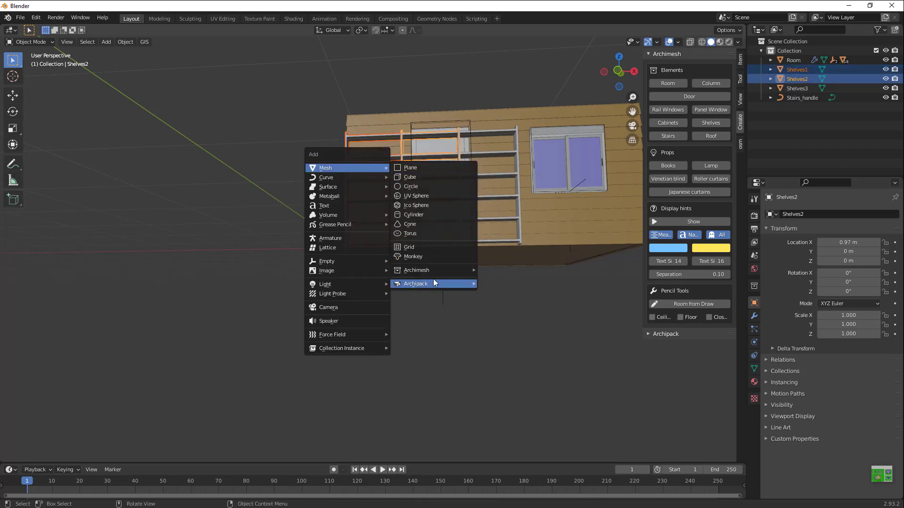
{"action": "mouse_move", "coordinate": [426, 270]}
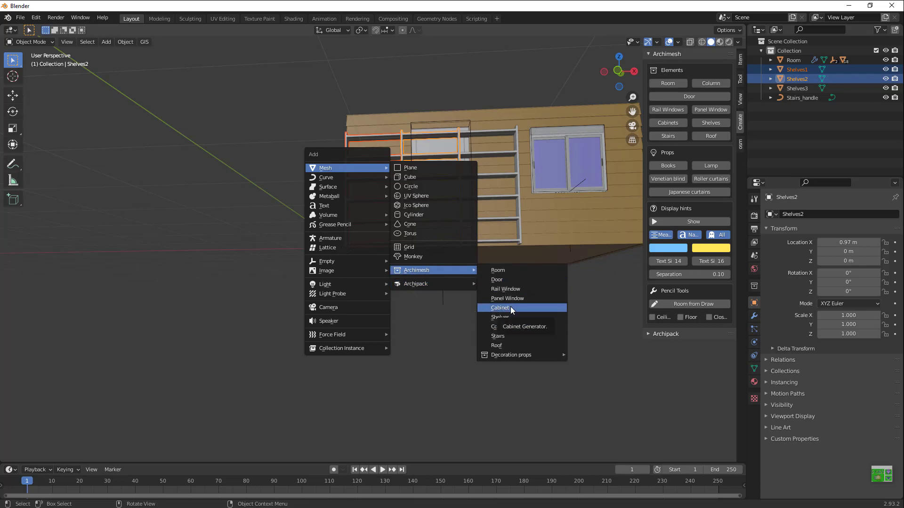
{"action": "left_click", "coordinate": [510, 306]}
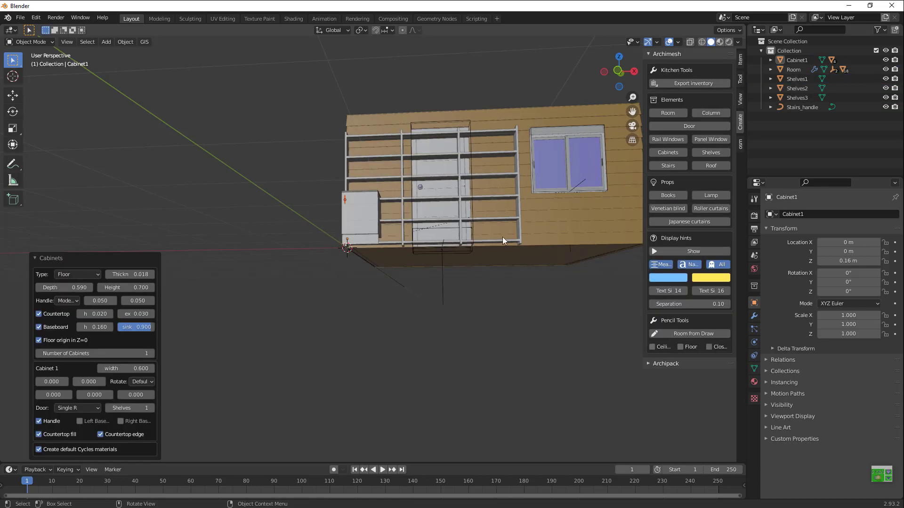
{"action": "scroll", "coordinate": [502, 236], "scroll_direction": "up", "scroll_amount": 5}
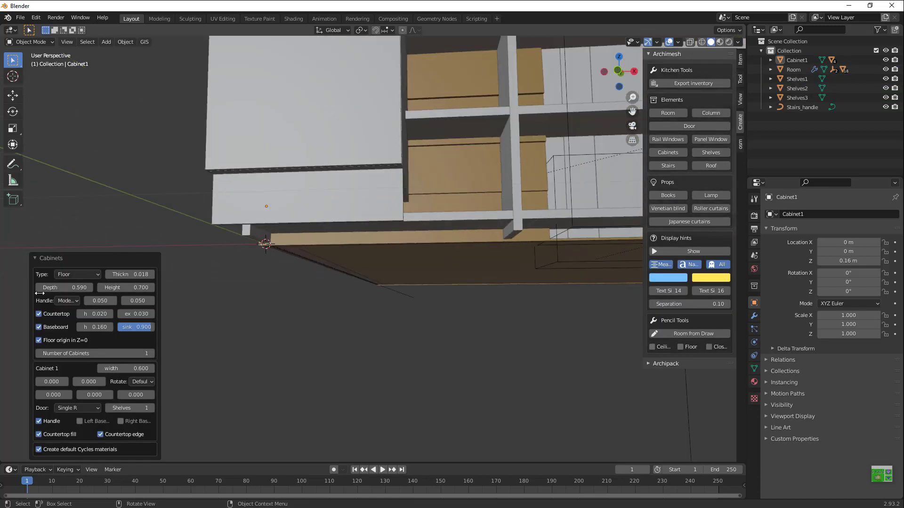
{"action": "left_click_drag", "start_coordinate": [632, 112], "coordinate": [667, 267]}
- Try the Wall type on the cabinet, and return its type to Floor
{"action": "left_click", "coordinate": [89, 274]}
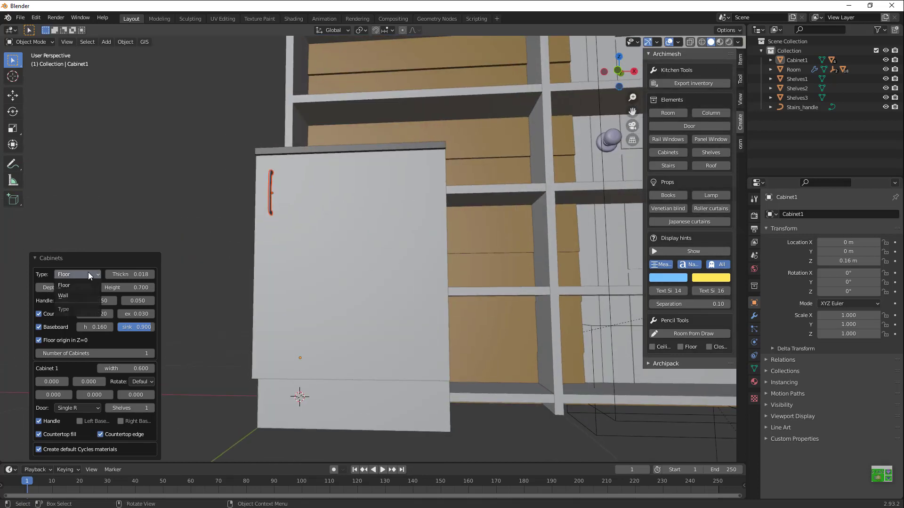
{"action": "left_click", "coordinate": [78, 296]}
{"action": "scroll", "coordinate": [387, 198], "scroll_direction": "down", "scroll_amount": 5}
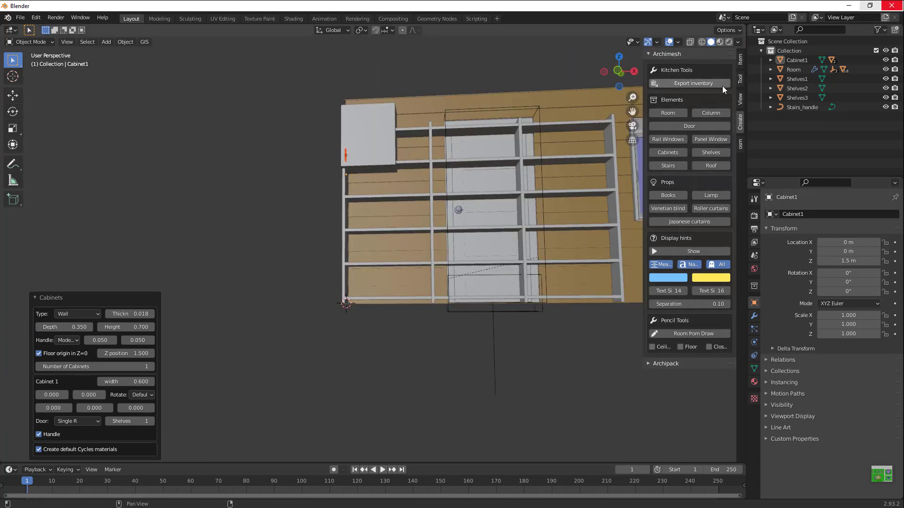
{"action": "left_click_drag", "start_coordinate": [621, 88], "coordinate": [632, 60]}
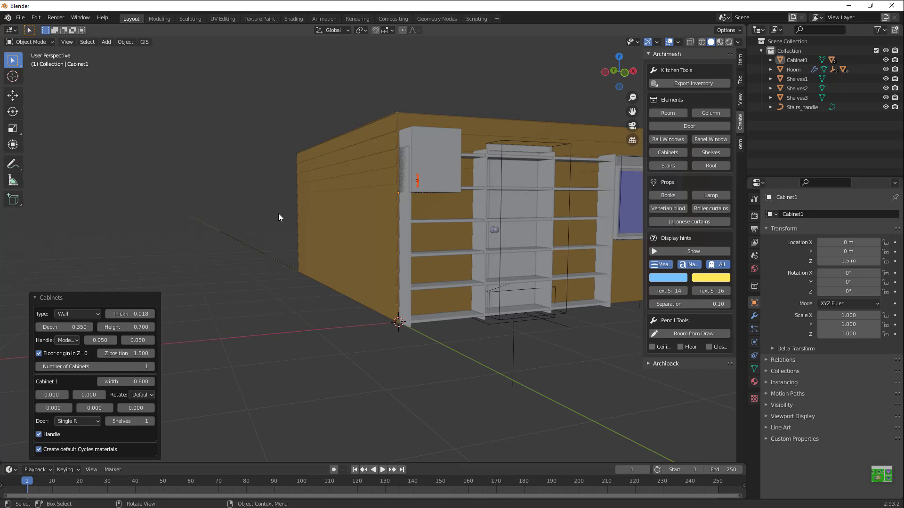
{"action": "left_click", "coordinate": [74, 315]}
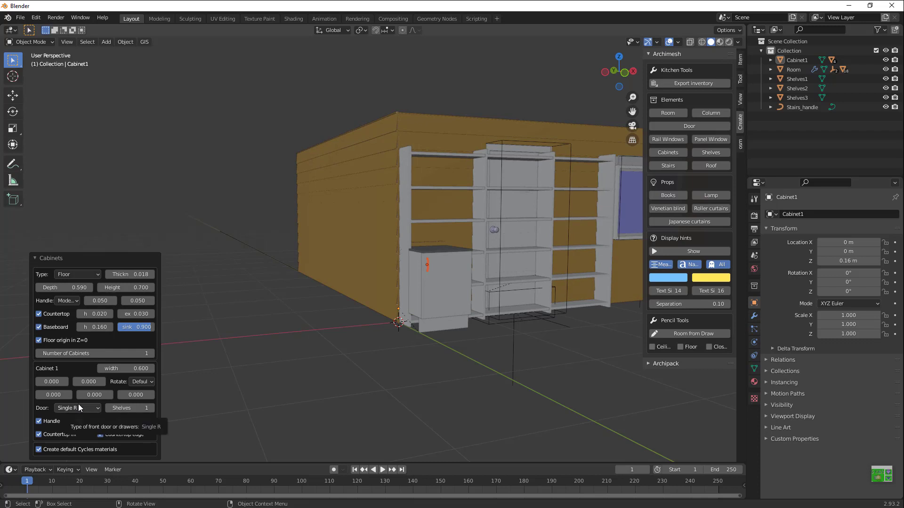
- Set the floor cabinet's door type to Corner R and examine its front up close
{"action": "left_click", "coordinate": [79, 407]}
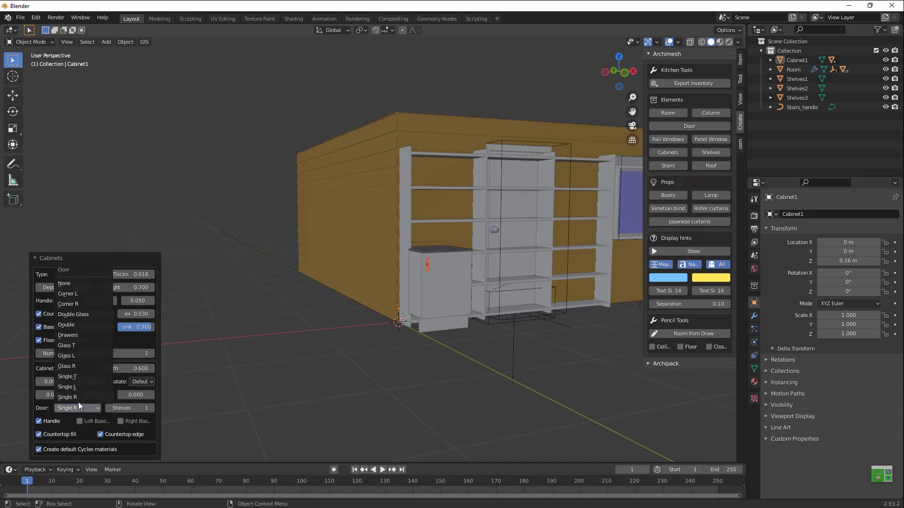
{"action": "left_click", "coordinate": [82, 304]}
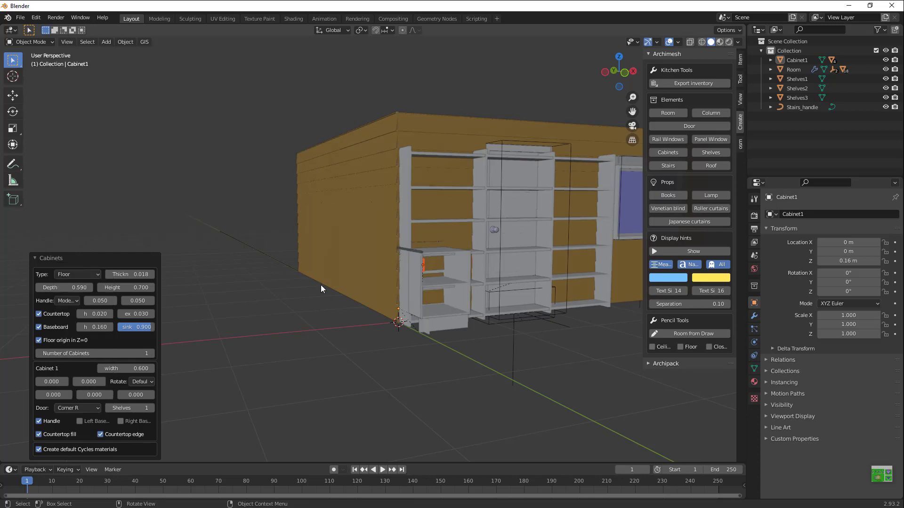
{"action": "scroll", "coordinate": [517, 242], "scroll_direction": "up", "scroll_amount": 3}
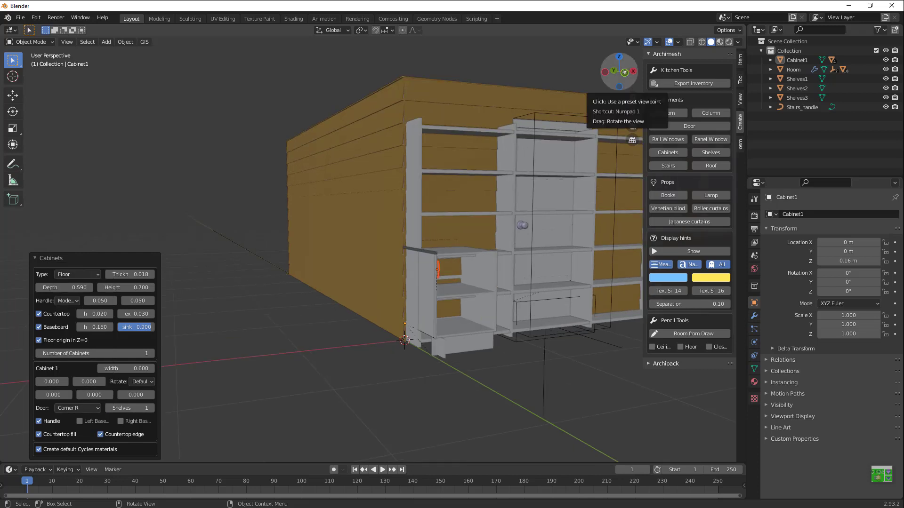
{"action": "left_click_drag", "start_coordinate": [620, 70], "coordinate": [605, 72]}
{"action": "scroll", "coordinate": [501, 174], "scroll_direction": "up", "scroll_amount": 5}
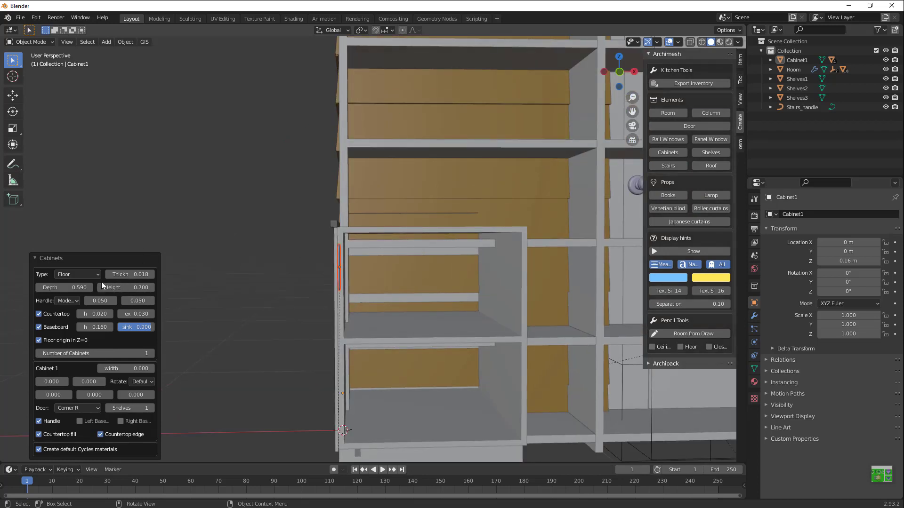
{"action": "left_click", "coordinate": [78, 275]}
{"action": "left_click", "coordinate": [78, 287]}
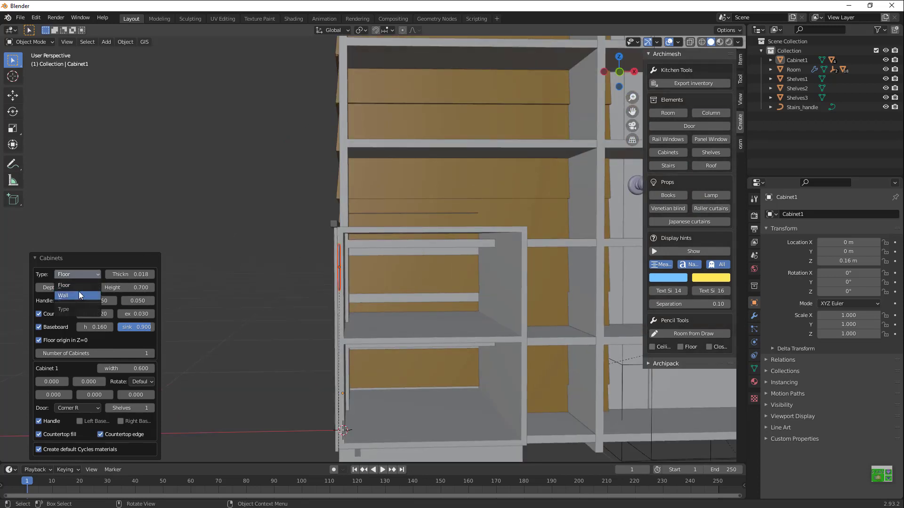
- Try the Double Glass, Double and Drawers door types on the cabinet in turn
{"action": "left_click", "coordinate": [77, 408]}
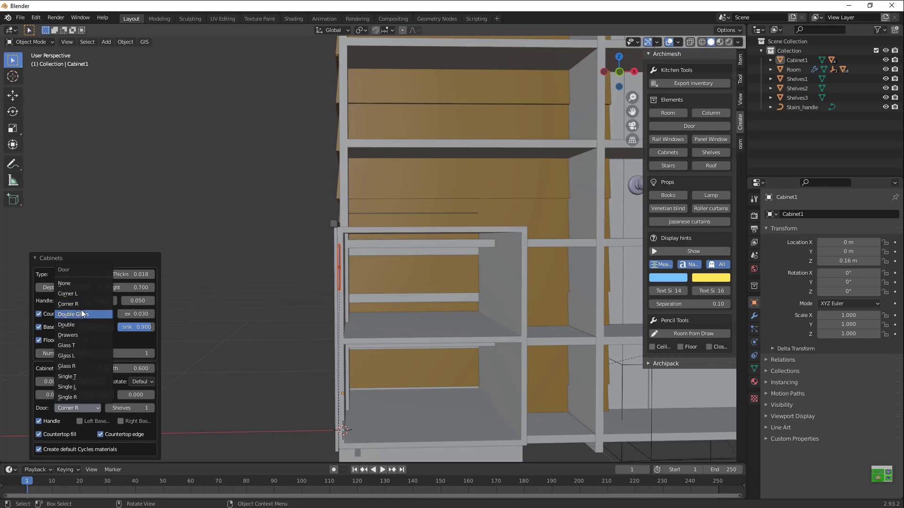
{"action": "left_click", "coordinate": [82, 314]}
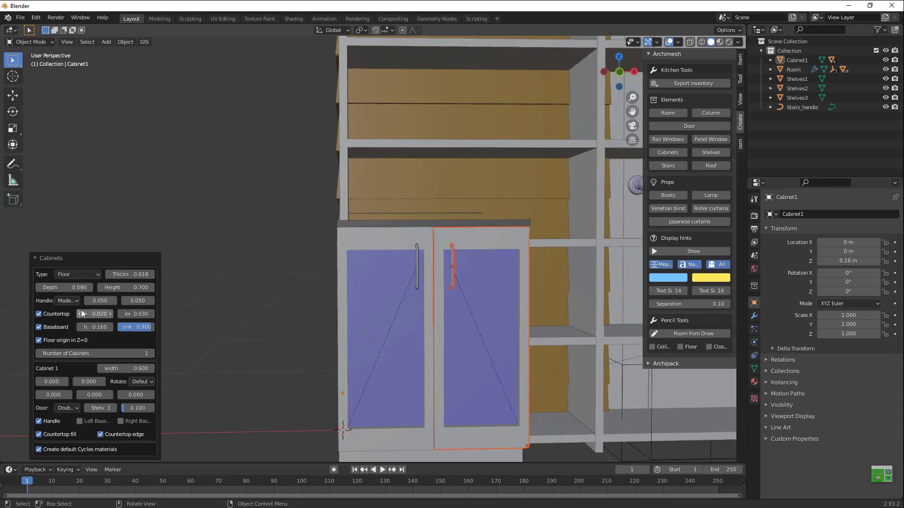
{"action": "left_click", "coordinate": [79, 407]}
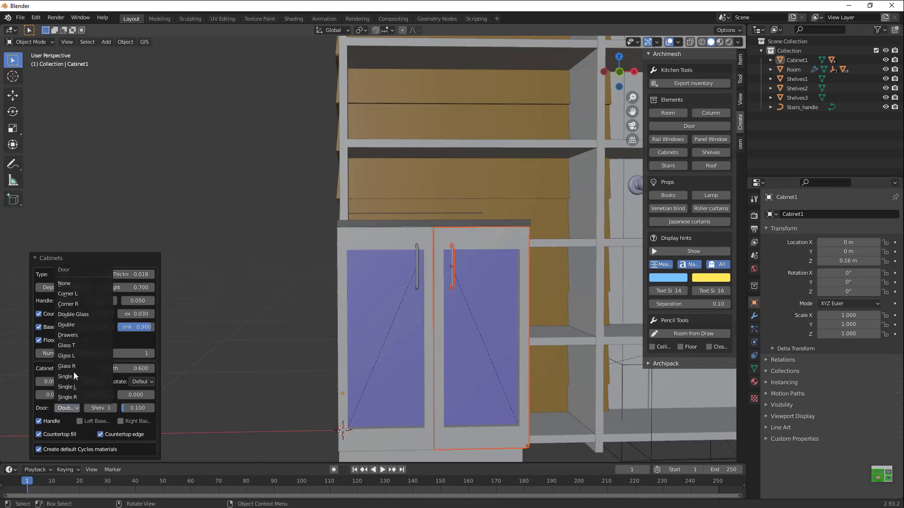
{"action": "left_click", "coordinate": [81, 329]}
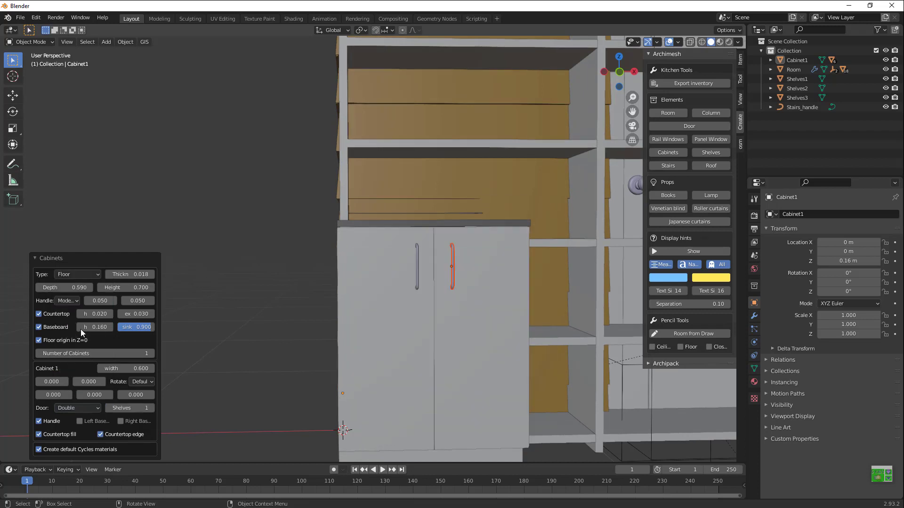
{"action": "left_click", "coordinate": [64, 406]}
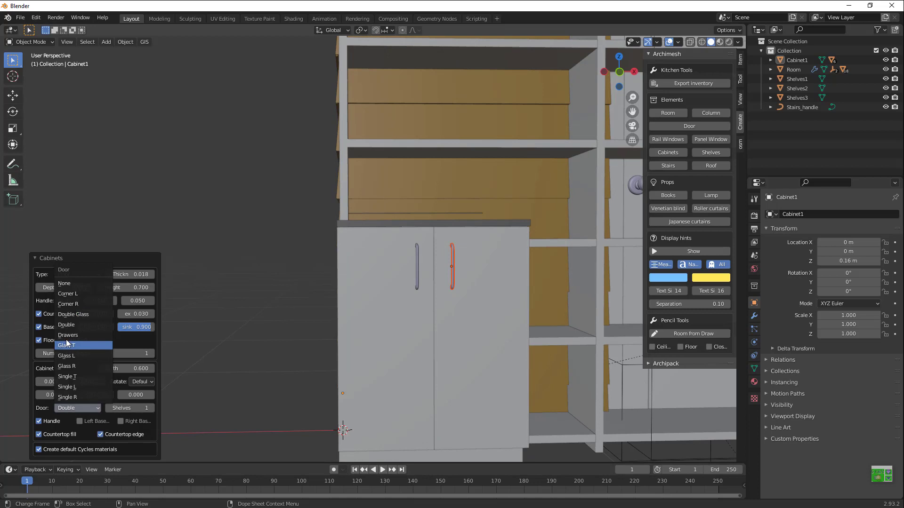
{"action": "left_click", "coordinate": [60, 335]}
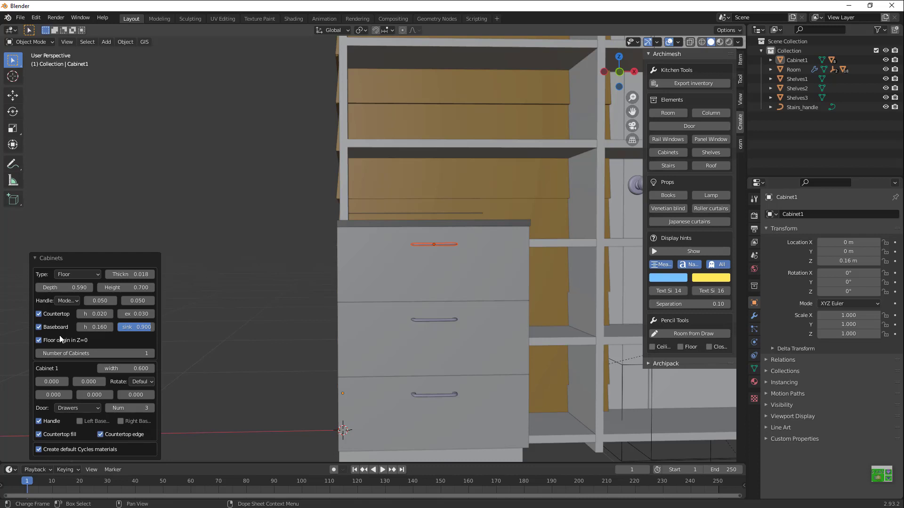
- Try the Glass T door on the cabinet, and set its door type to Single L
{"action": "left_click", "coordinate": [83, 407]}
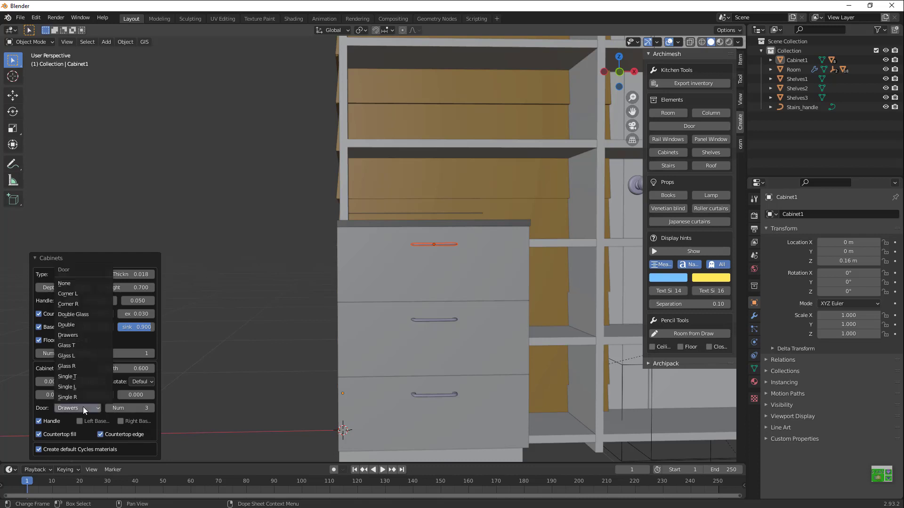
{"action": "left_click", "coordinate": [68, 349]}
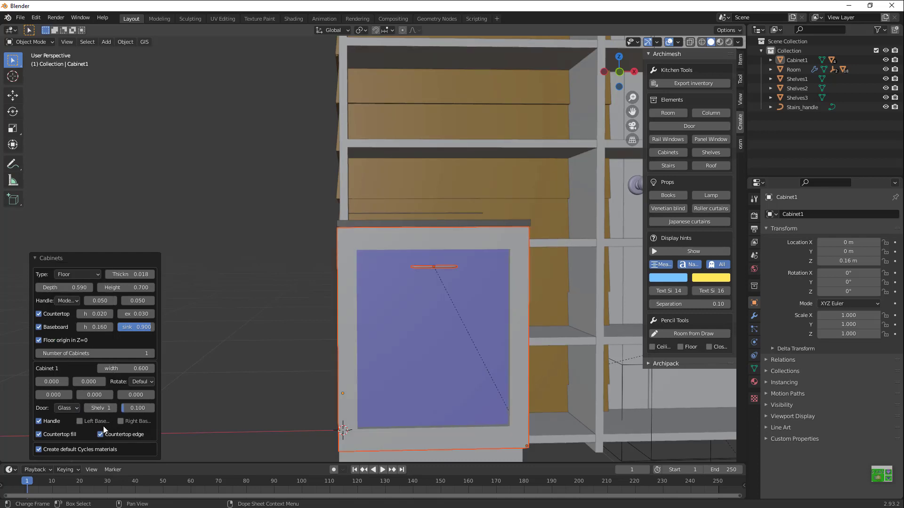
{"action": "left_click", "coordinate": [62, 409]}
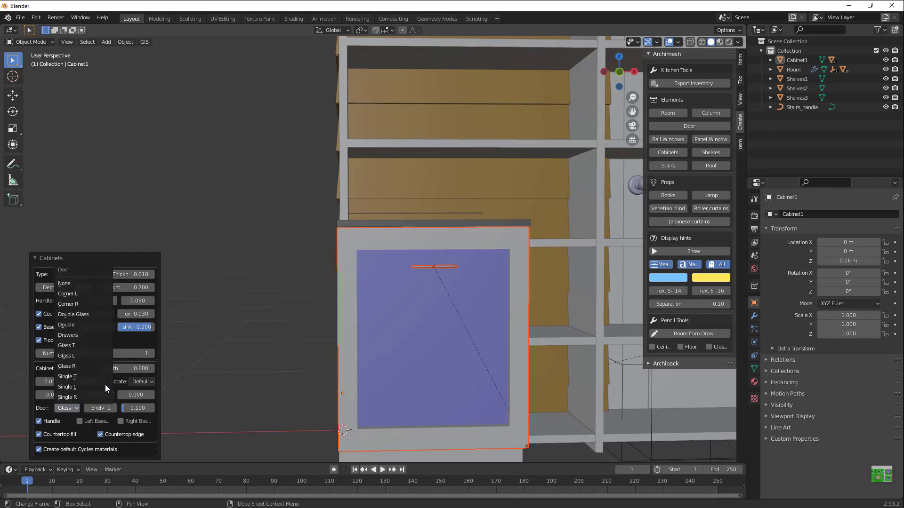
{"action": "left_click", "coordinate": [90, 386]}
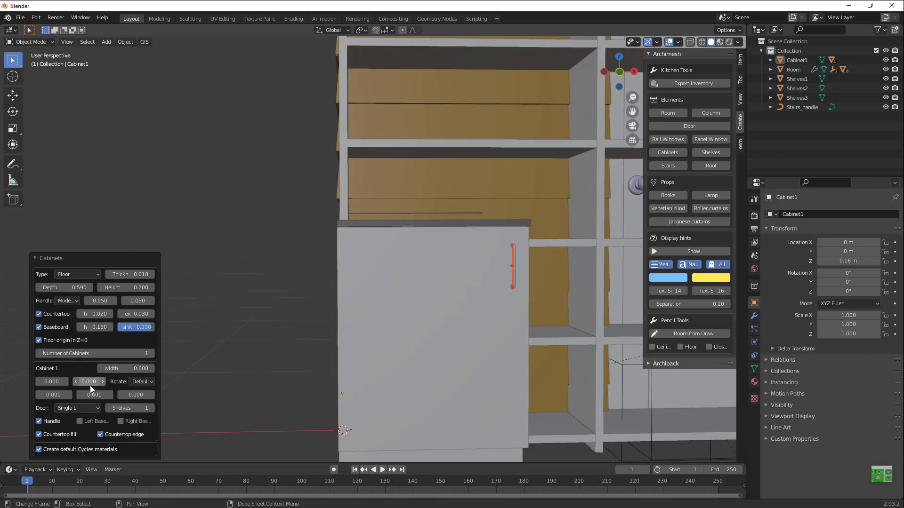
- Try rotating the cabinet 90 CCW and check which way its door faces
{"action": "left_click", "coordinate": [143, 382]}
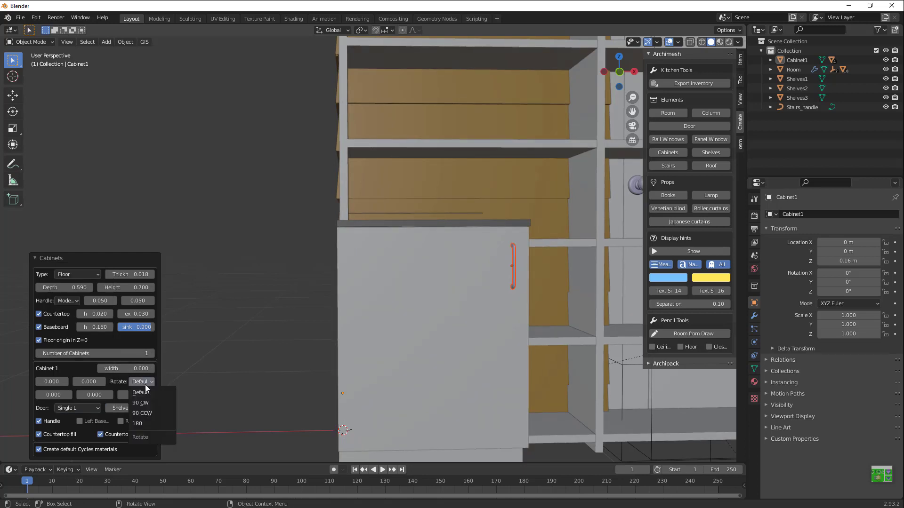
{"action": "left_click", "coordinate": [149, 413]}
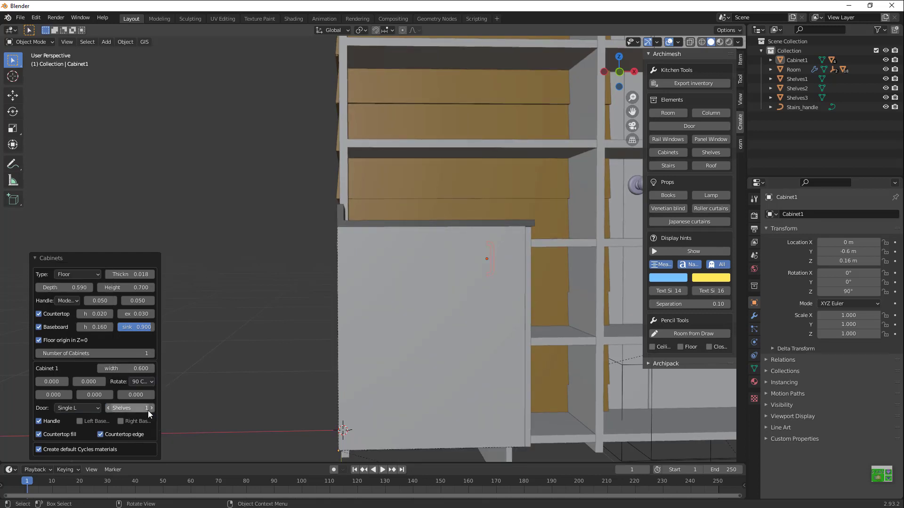
{"action": "mouse_move", "coordinate": [632, 87]}
{"action": "left_mouse_down"}
{"action": "mouse_move", "coordinate": [664, 88]}
{"action": "mouse_move", "coordinate": [638, 84]}
{"action": "mouse_move", "coordinate": [636, 58]}
{"action": "mouse_move", "coordinate": [637, 74]}
{"action": "left_mouse_up"}
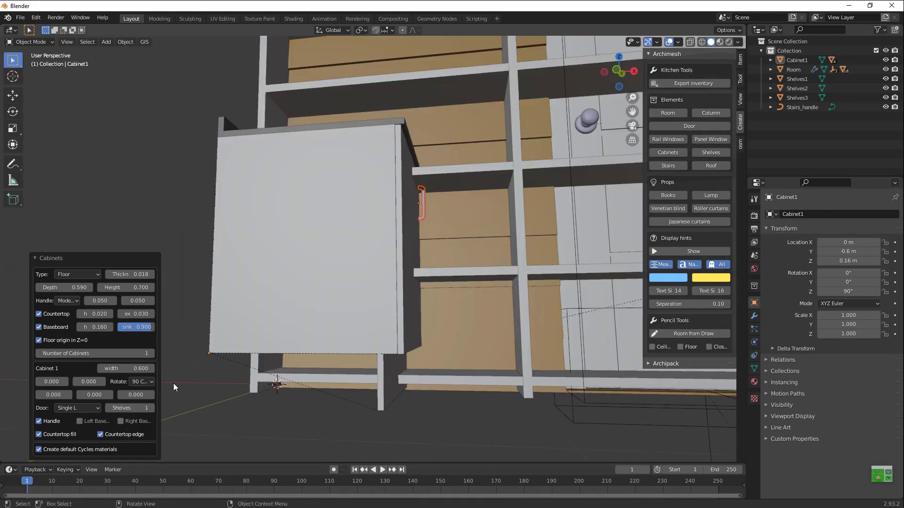
- Set the cabinet's rotation to 180 and inspect it beside the room's side wall
{"action": "left_click", "coordinate": [146, 381]}
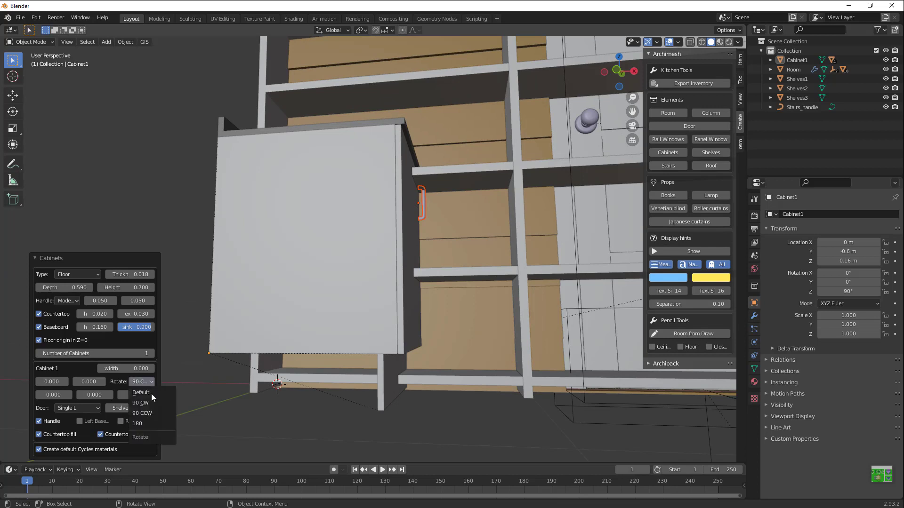
{"action": "left_click", "coordinate": [157, 423]}
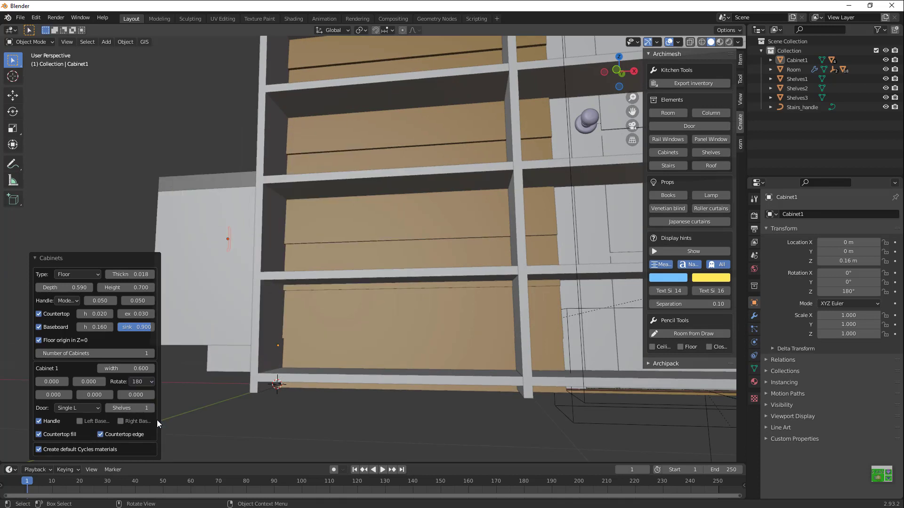
{"action": "left_click_drag", "start_coordinate": [614, 71], "coordinate": [727, 74]}
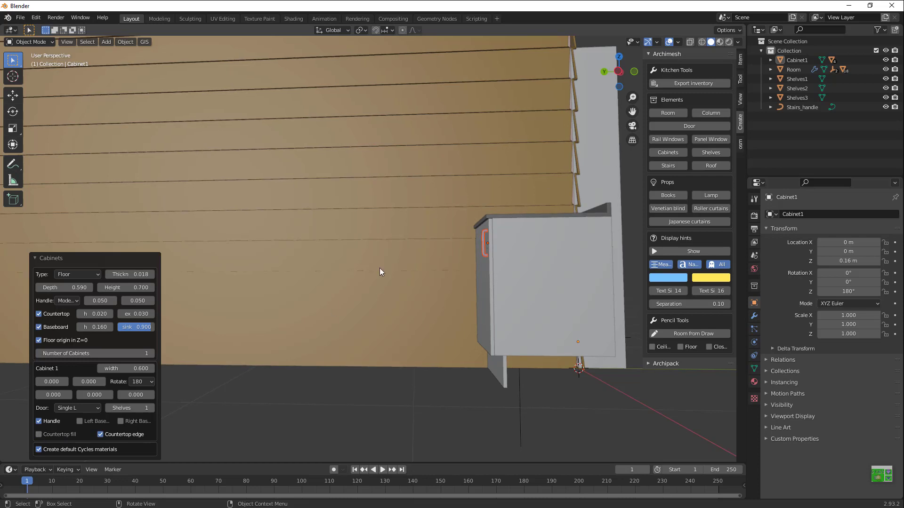
- Turn off the cabinet's countertop fill and countertop edge
{"action": "left_click_drag", "start_coordinate": [620, 71], "coordinate": [604, 75]}
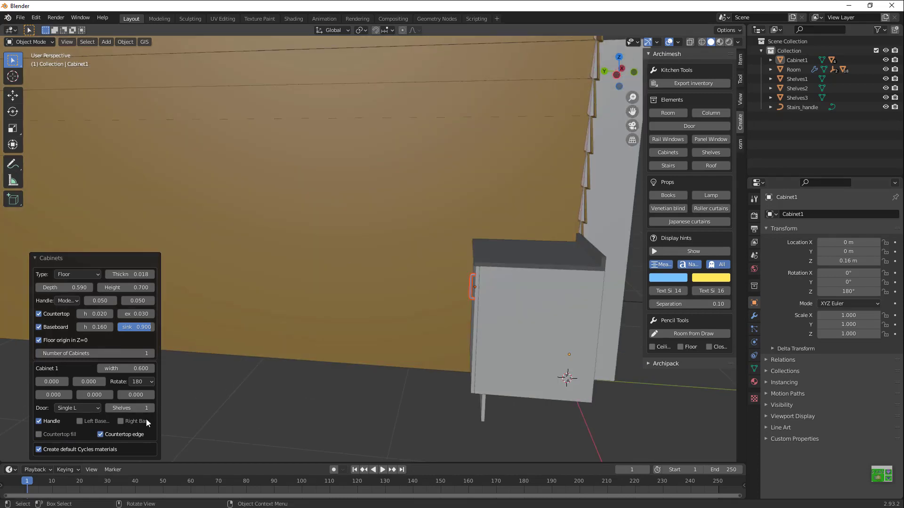
{"action": "left_click", "coordinate": [101, 435]}
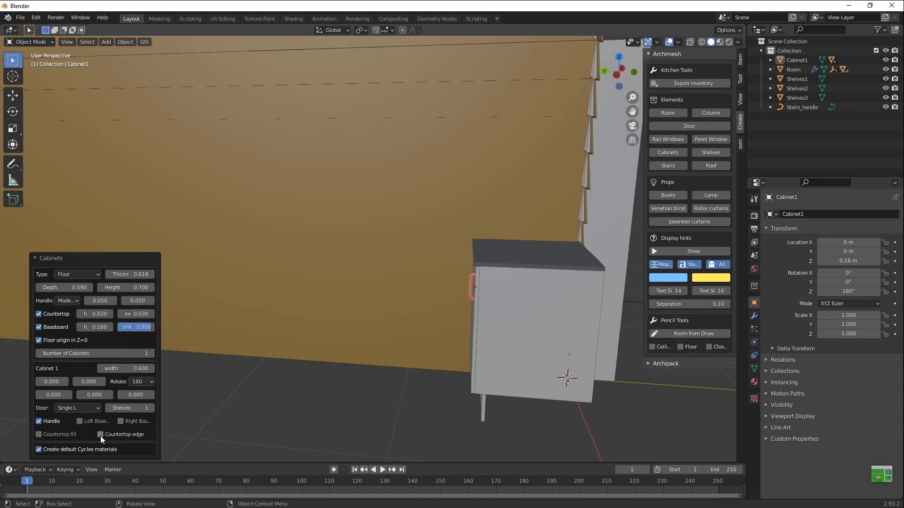
- Toggle the cabinet's handle off and back on, enable its right baseboard, and check the base from below
{"action": "left_click", "coordinate": [38, 421]}
{"action": "left_click", "coordinate": [39, 422]}
{"action": "left_click", "coordinate": [120, 421]}
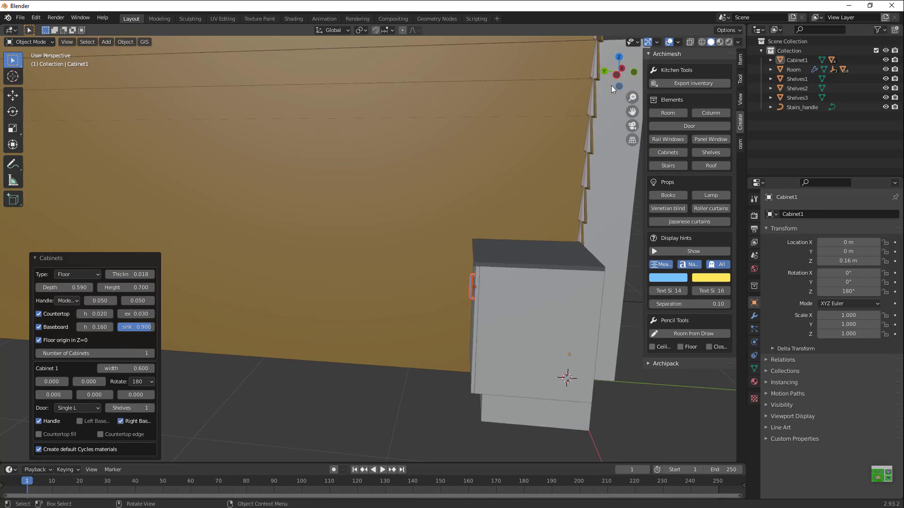
{"action": "left_click_drag", "start_coordinate": [611, 86], "coordinate": [571, 235]}
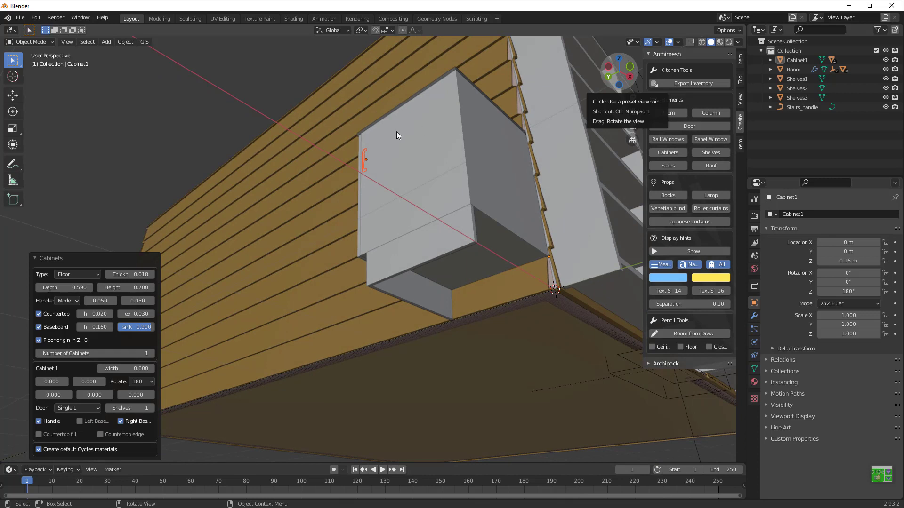
- Toggle the cabinet's baseboard off and back on, and turn off its countertop
{"action": "left_click", "coordinate": [39, 327]}
{"action": "left_click", "coordinate": [39, 327]}
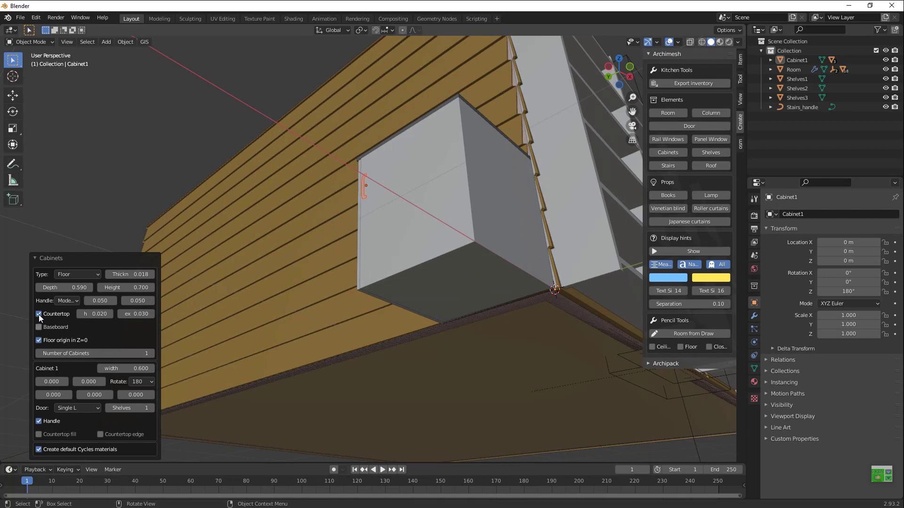
{"action": "left_click", "coordinate": [39, 314]}
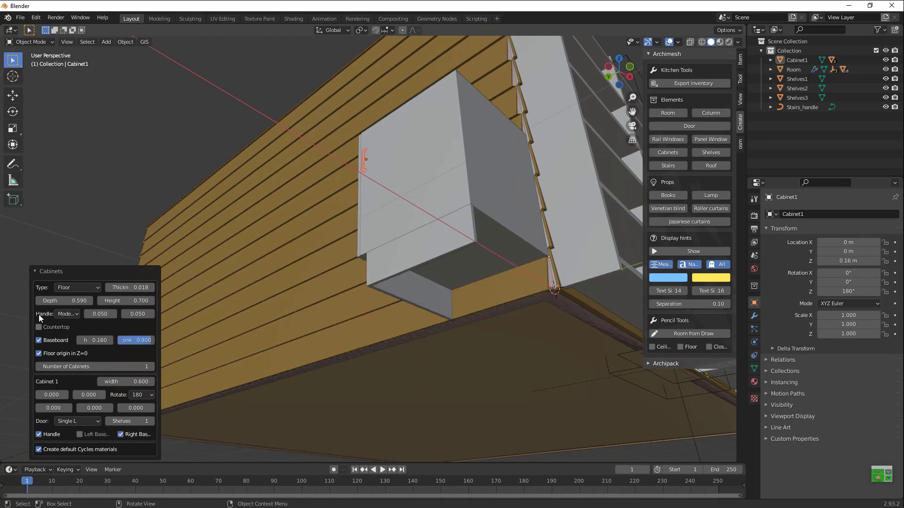
- Delete the cabinet and all its parts beside the room's side wall, selecting them from the bottom view
{"action": "left_click", "coordinate": [397, 165]}
{"action": "left_click_drag", "start_coordinate": [420, 205], "coordinate": [366, 207]}
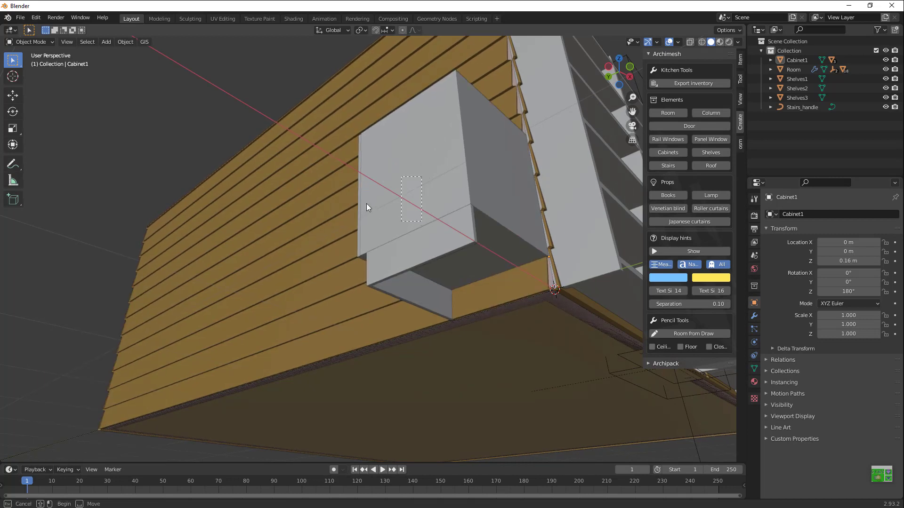
{"action": "left_click_drag", "start_coordinate": [339, 145], "coordinate": [421, 233]}
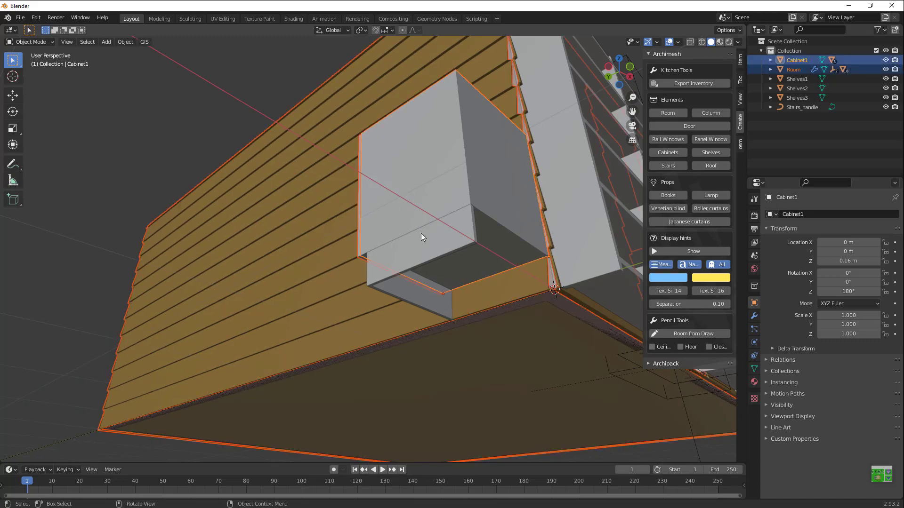
{"action": "left_click", "coordinate": [620, 86]}
{"action": "left_click", "coordinate": [619, 85]}
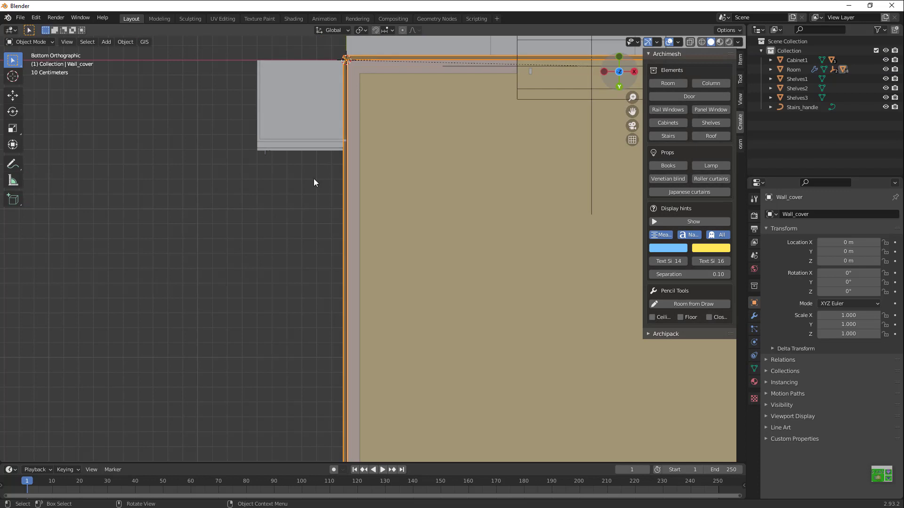
{"action": "left_click_drag", "start_coordinate": [205, 52], "coordinate": [309, 199]}
{"action": "key", "text": "Delete"}
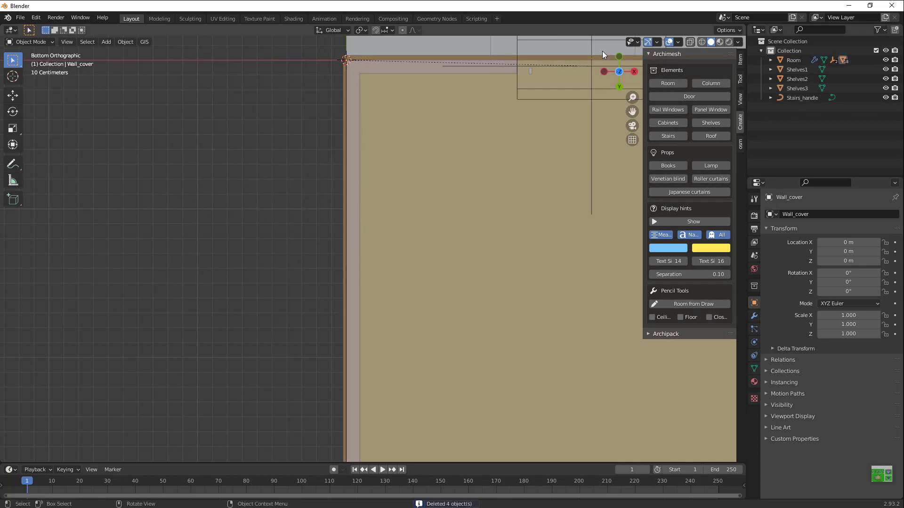
- Add an Archimesh Venetian blind to the scene from the decoration props
{"action": "left_click_drag", "start_coordinate": [620, 78], "coordinate": [565, 201]}
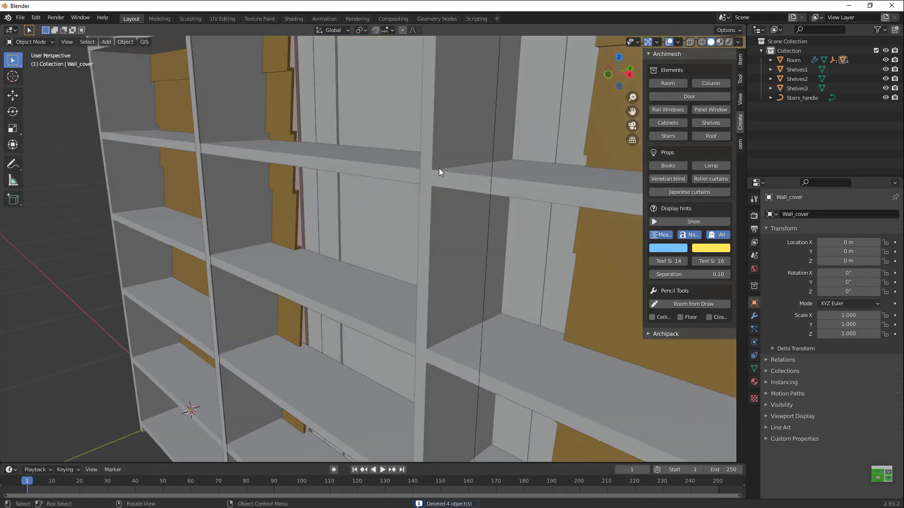
{"action": "scroll", "coordinate": [438, 168], "scroll_direction": "down", "scroll_amount": 4}
{"action": "key", "text": "shift+a"}
{"action": "mouse_move", "coordinate": [439, 168]}
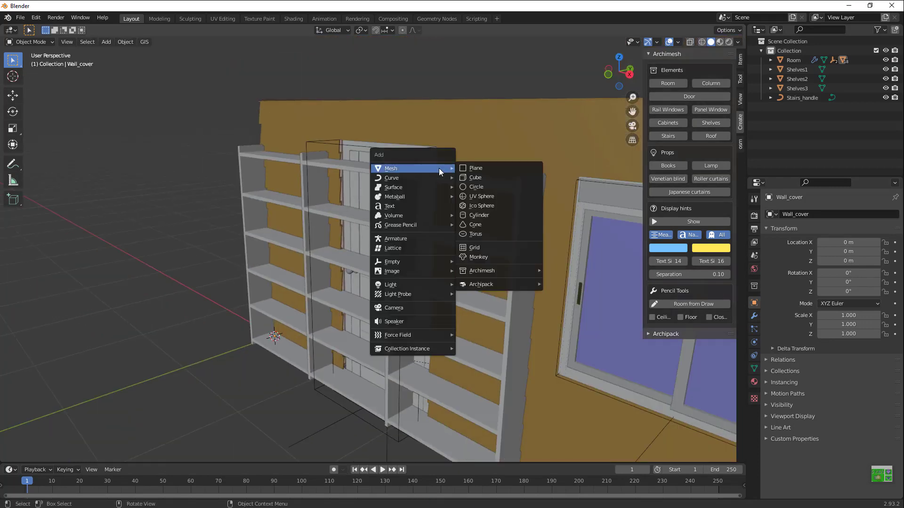
{"action": "mouse_move", "coordinate": [480, 267]}
{"action": "mouse_move", "coordinate": [588, 356]}
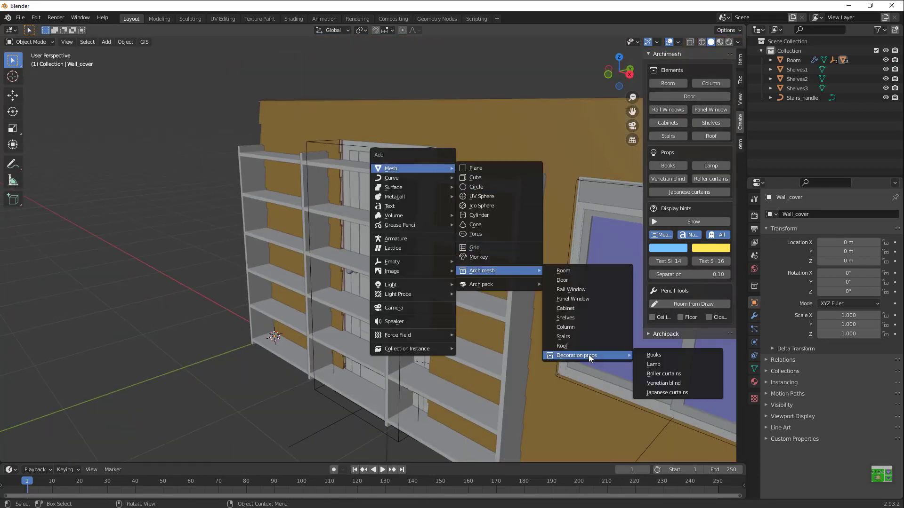
{"action": "left_click", "coordinate": [661, 383]}
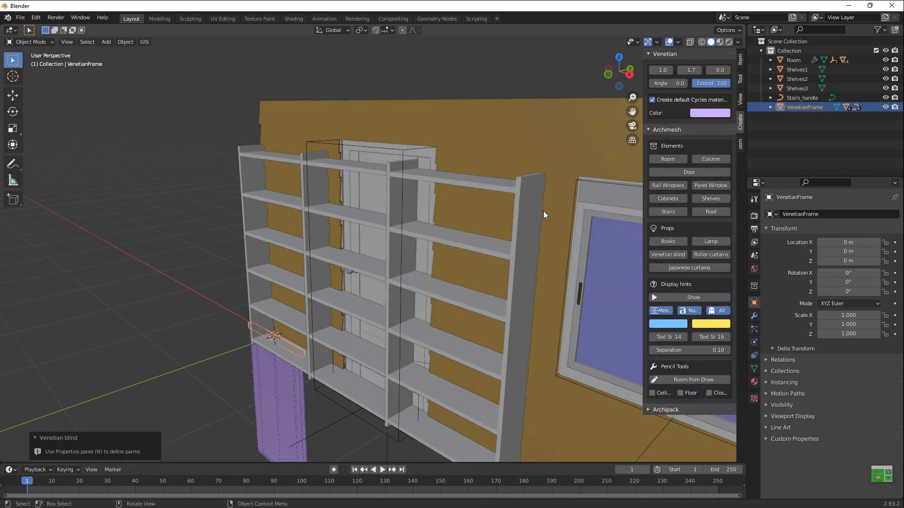
- Try a slat angle of 85 on the Venetian blind, and return the angle to 0
{"action": "left_click", "coordinate": [671, 25]}
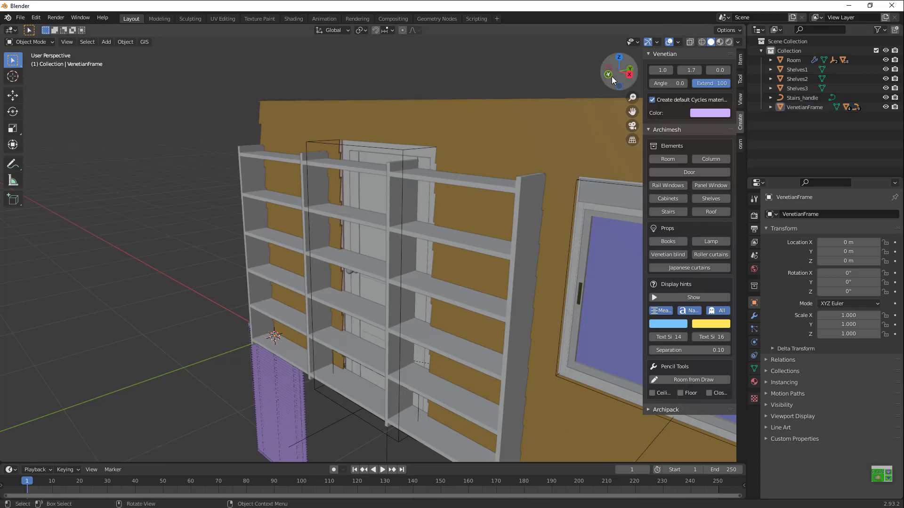
{"action": "left_click_drag", "start_coordinate": [612, 80], "coordinate": [685, 153]}
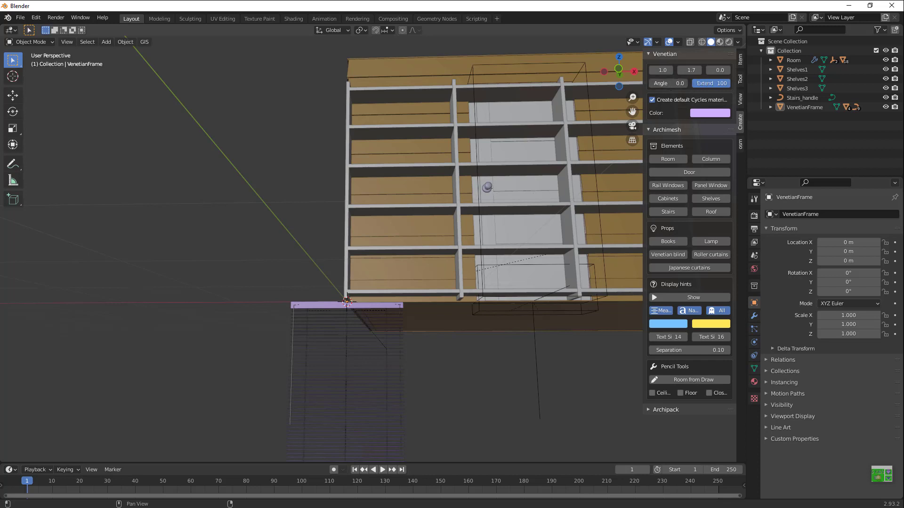
{"action": "left_click_drag", "start_coordinate": [690, 84], "coordinate": [780, 43]}
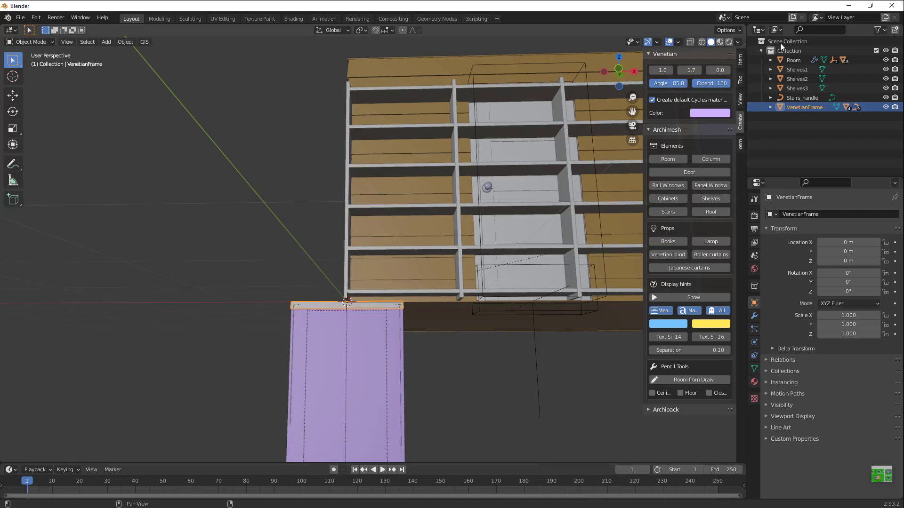
{"action": "left_click_drag", "start_coordinate": [451, 101], "coordinate": [397, 111]}
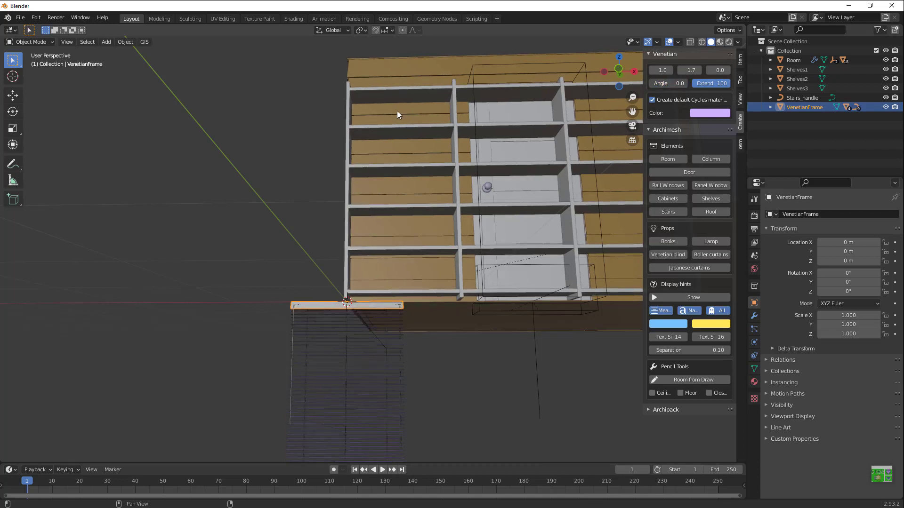
{"action": "left_click_drag", "start_coordinate": [679, 111], "coordinate": [414, 199]}
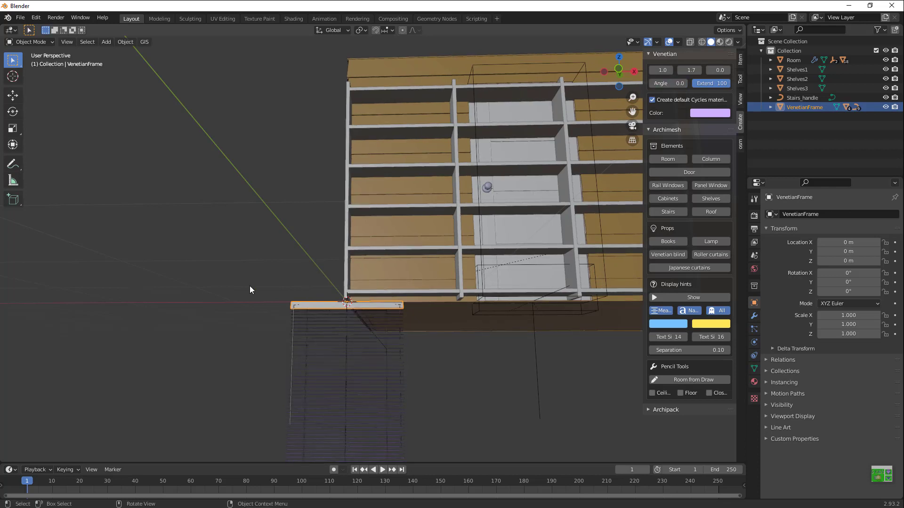
- Delete the Venetian blind's frame and slats, and add Archimesh Japanese curtains in their place
{"action": "left_click_drag", "start_coordinate": [249, 286], "coordinate": [376, 344]}
{"action": "key", "text": "Delete"}
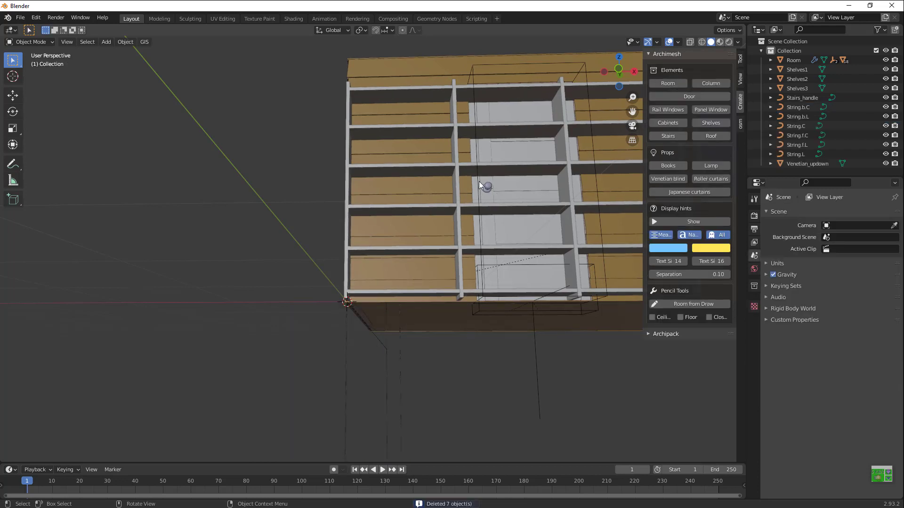
{"action": "key", "text": "shift+a"}
{"action": "mouse_move", "coordinate": [479, 182]}
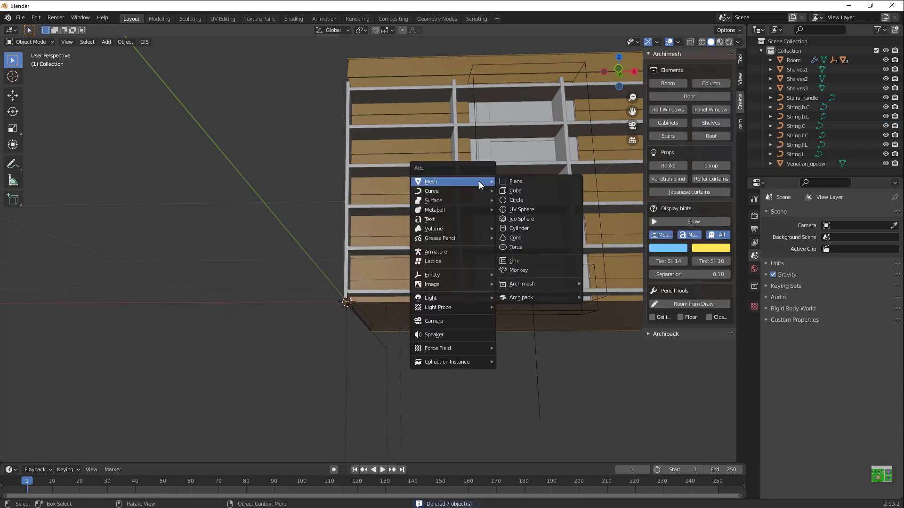
{"action": "mouse_move", "coordinate": [530, 284]}
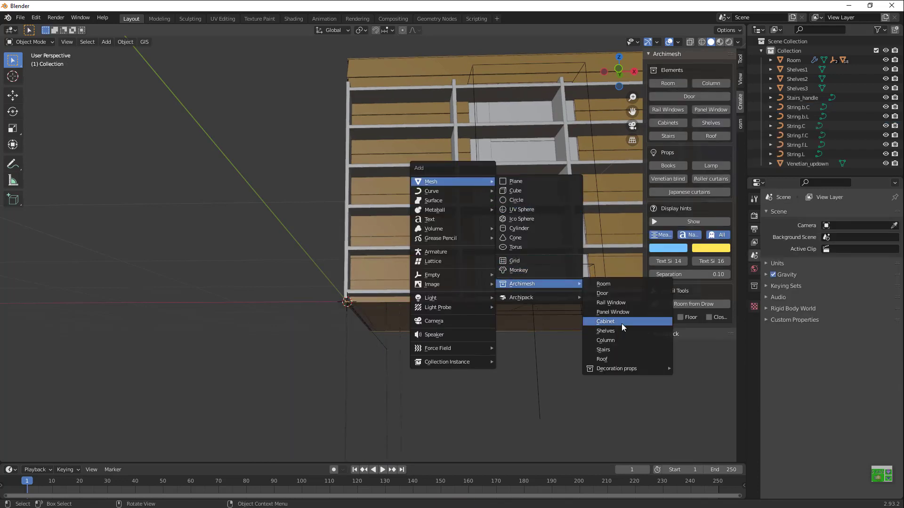
{"action": "mouse_move", "coordinate": [608, 369]}
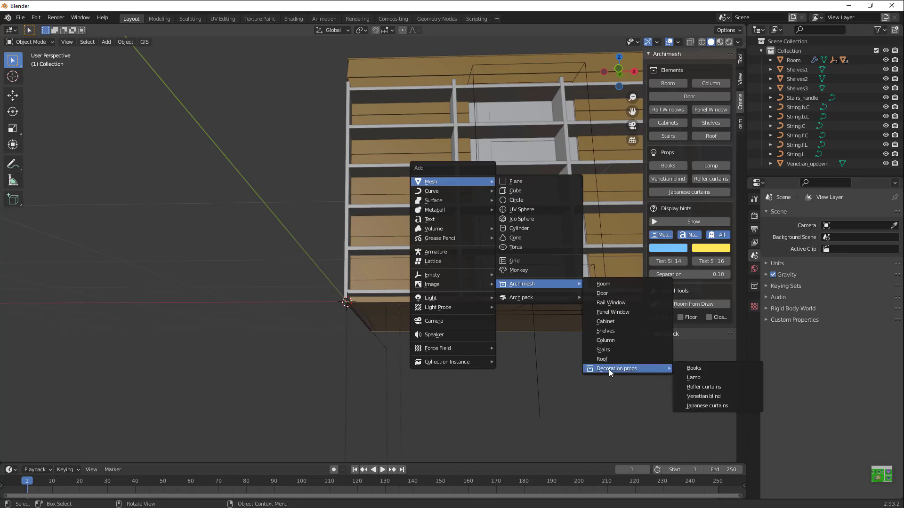
{"action": "left_click", "coordinate": [722, 406]}
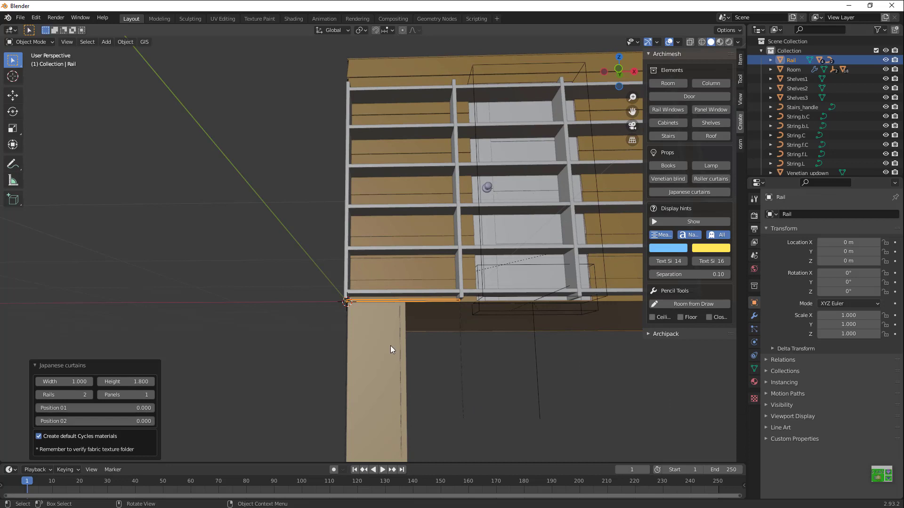
- Delete the overlapping Japanese curtain panels below the shelves one by one
{"action": "left_click_drag", "start_coordinate": [366, 304], "coordinate": [403, 470]}
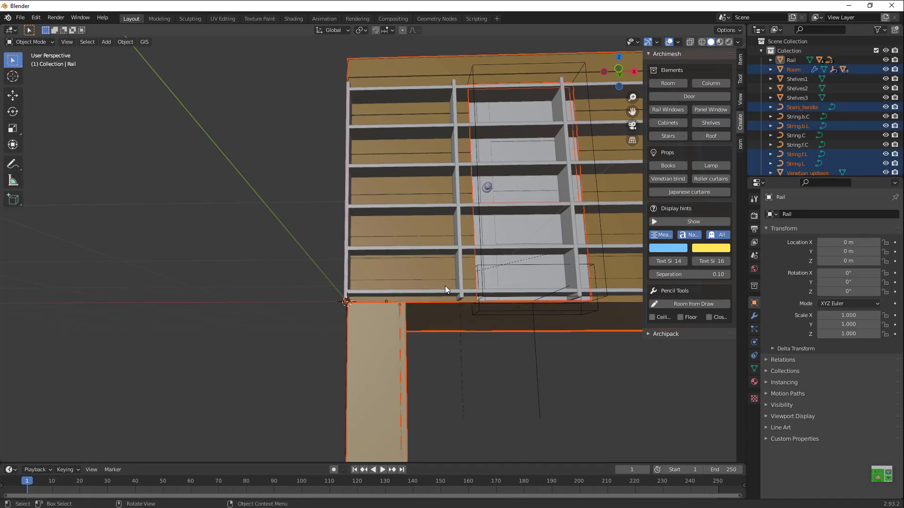
{"action": "left_click", "coordinate": [387, 357]}
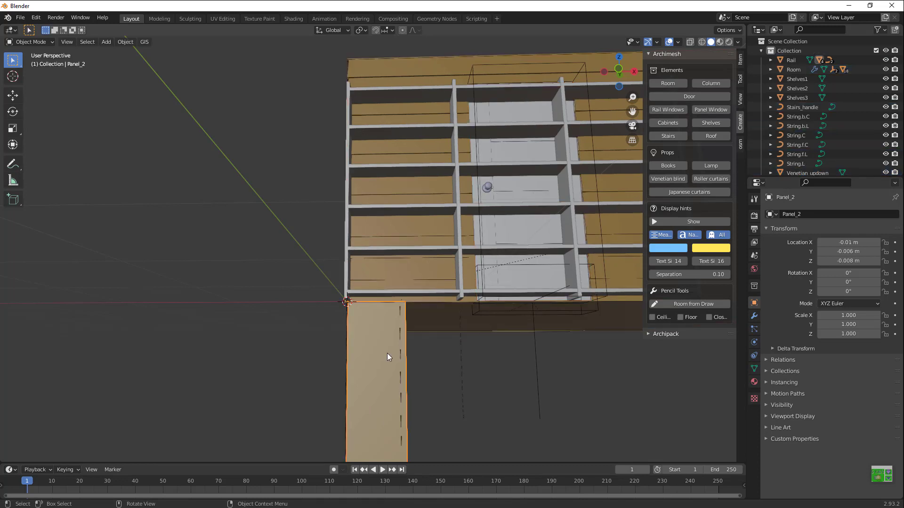
{"action": "key", "text": "Delete"}
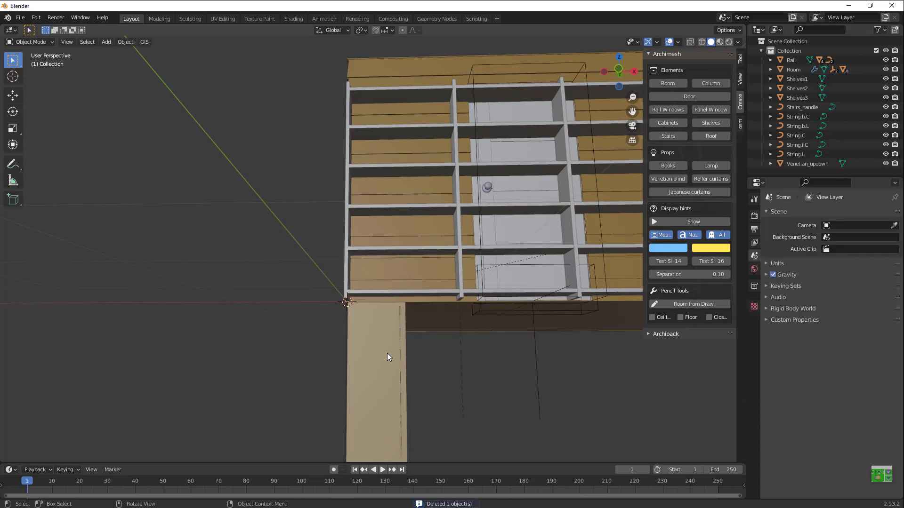
{"action": "left_click", "coordinate": [386, 353]}
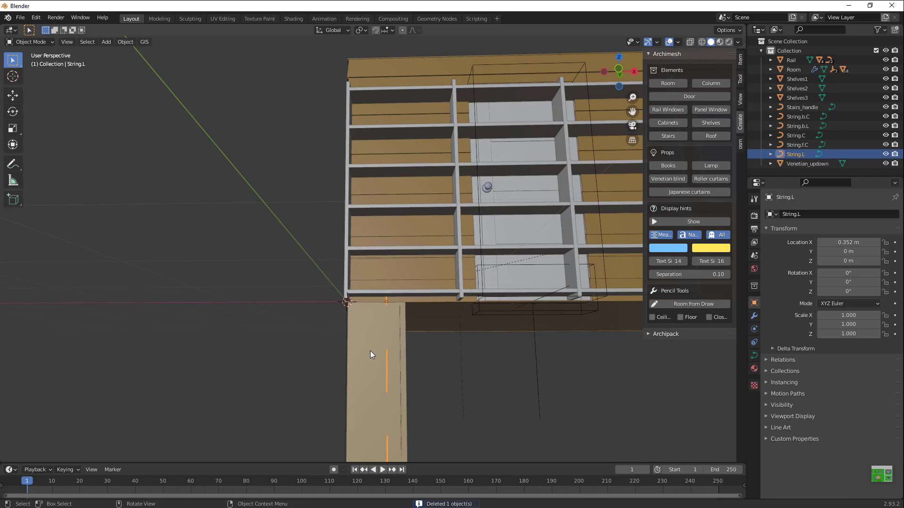
{"action": "left_click", "coordinate": [370, 354]}
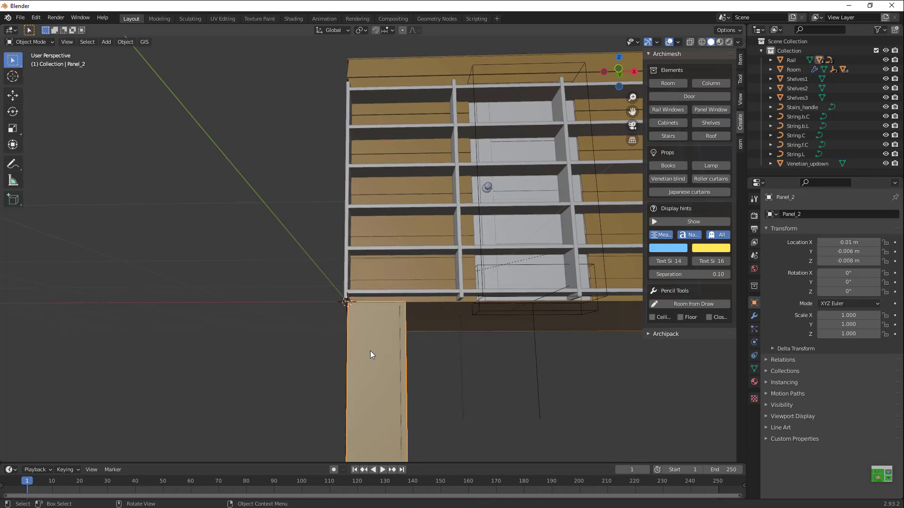
{"action": "key", "text": "Delete"}
{"action": "key", "text": "shift+a"}
{"action": "mouse_move", "coordinate": [375, 326]}
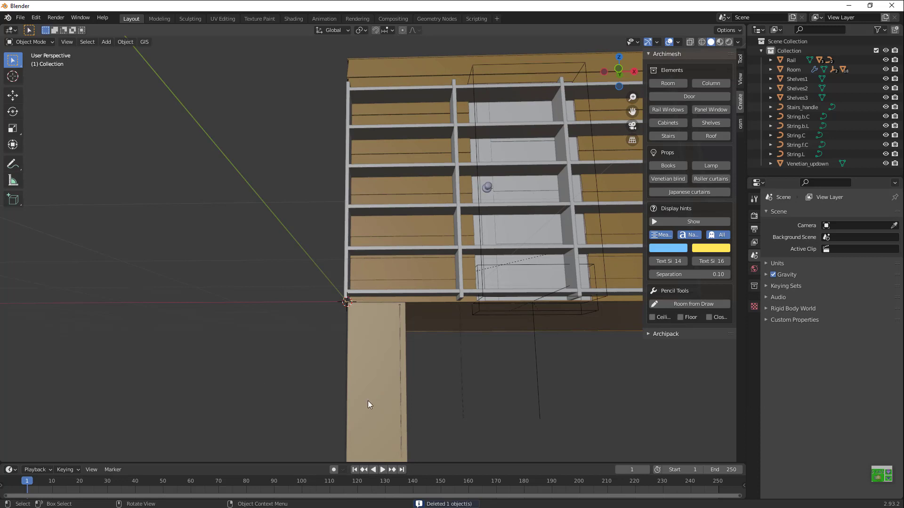
{"action": "mouse_move", "coordinate": [368, 400]}
{"action": "right_mouse_down", "text": "ctrl"}
{"action": "mouse_move", "coordinate": [379, 400]}
{"action": "mouse_move", "coordinate": [359, 396]}
{"action": "right_mouse_up", "text": "ctrl"}
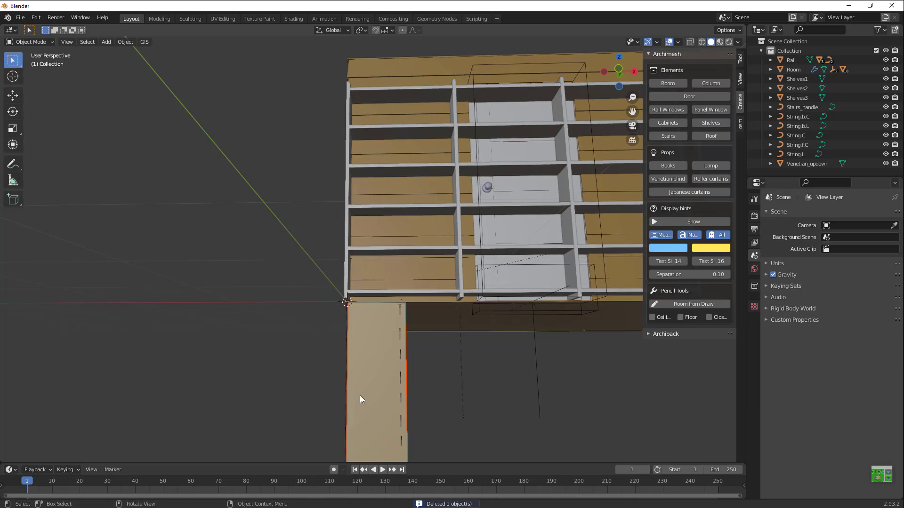
{"action": "left_click", "coordinate": [360, 395]}
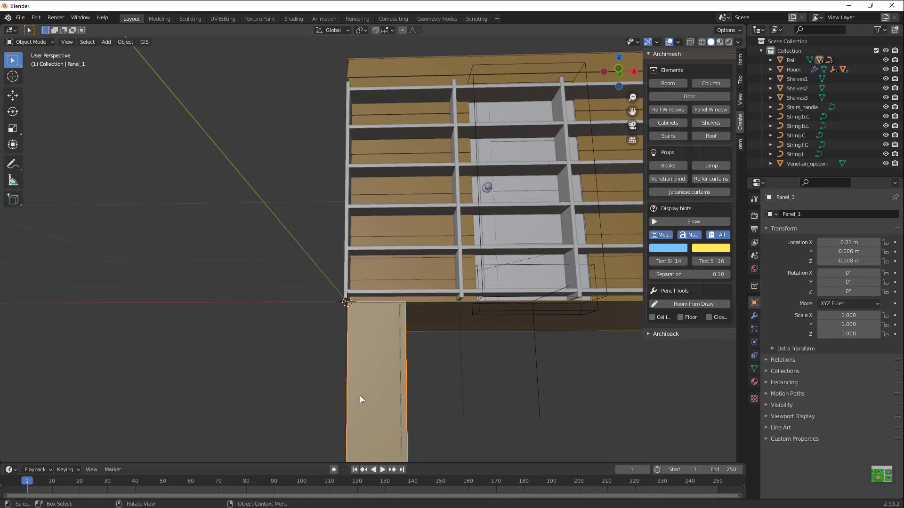
{"action": "key", "text": "Delete"}
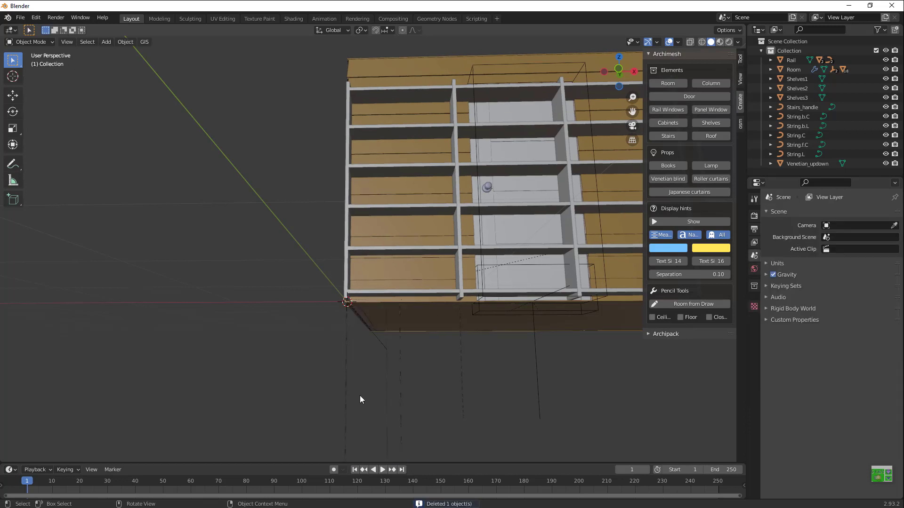
- Add an Archimesh lamp to the scene from the decoration props
{"action": "key", "text": "shift+a"}
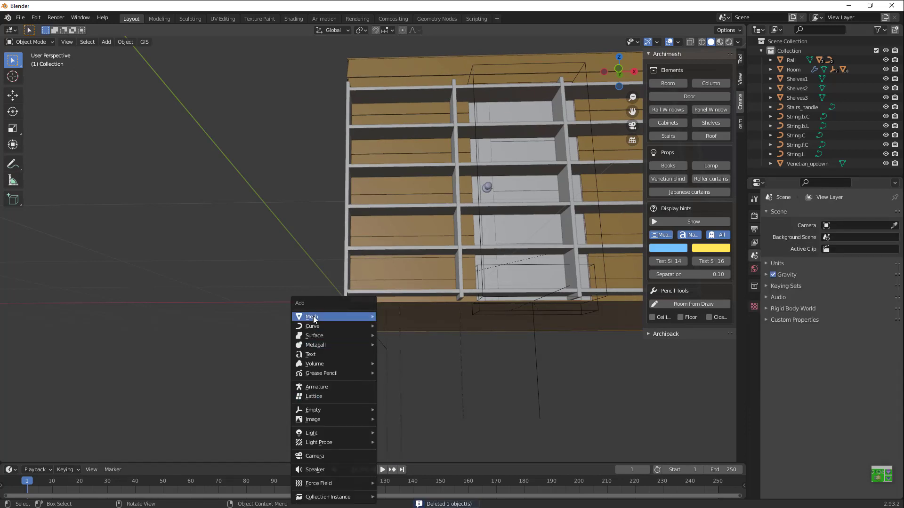
{"action": "mouse_move", "coordinate": [330, 317]}
{"action": "mouse_move", "coordinate": [425, 420]}
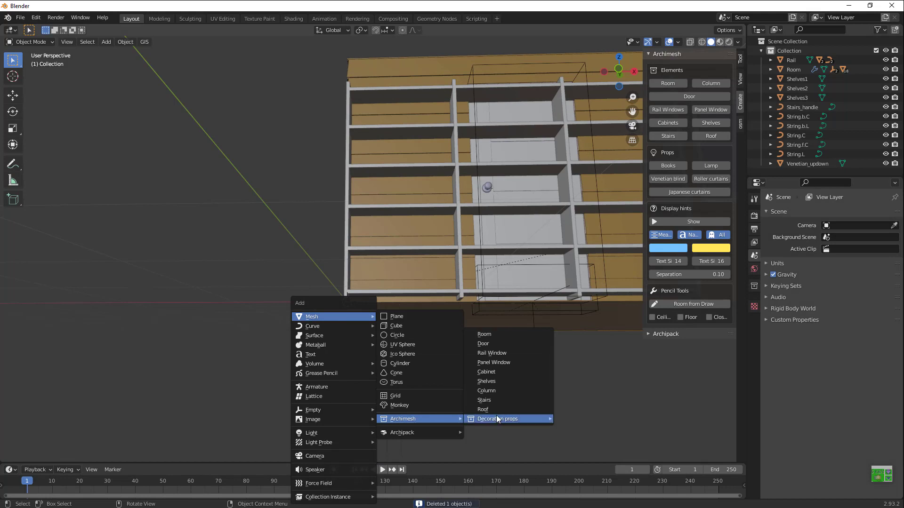
{"action": "mouse_move", "coordinate": [496, 417]}
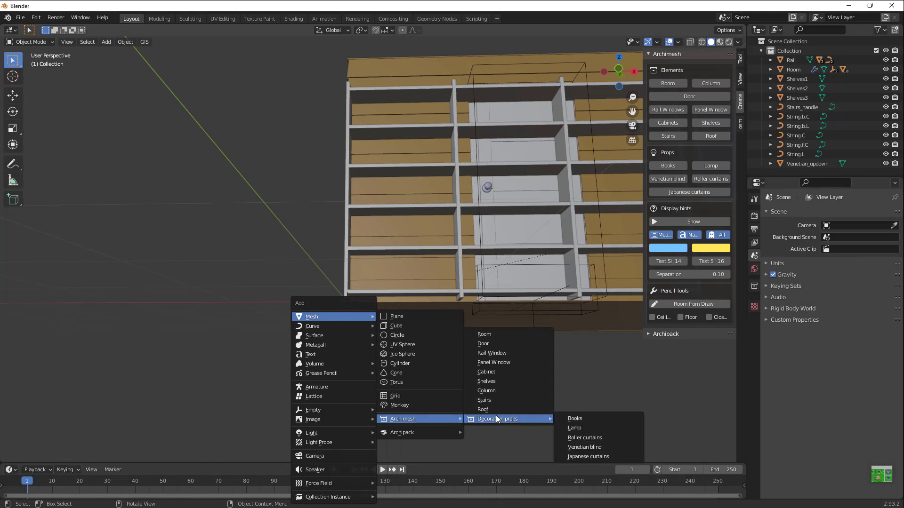
{"action": "left_click", "coordinate": [576, 428]}
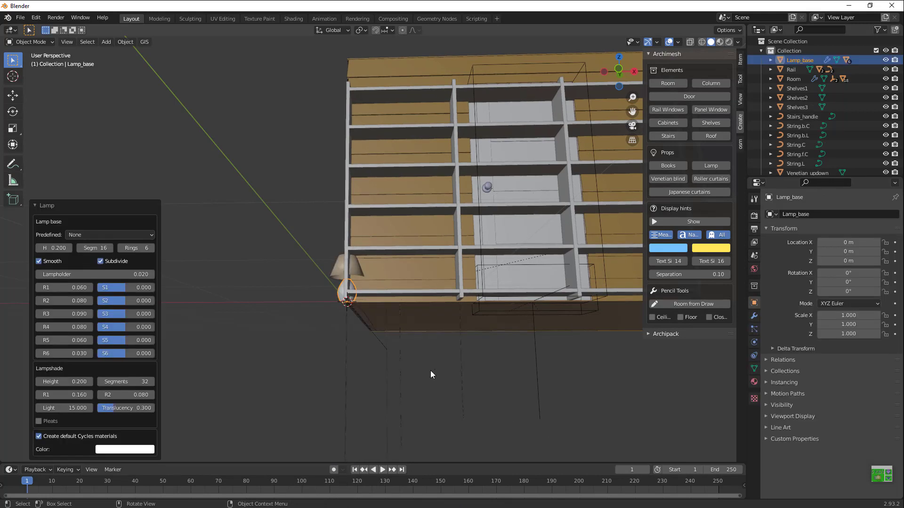
- Try the Sphere preset for the lamp base and enable pleats on the lampshade
{"action": "scroll", "coordinate": [386, 349], "scroll_direction": "up", "scroll_amount": 4}
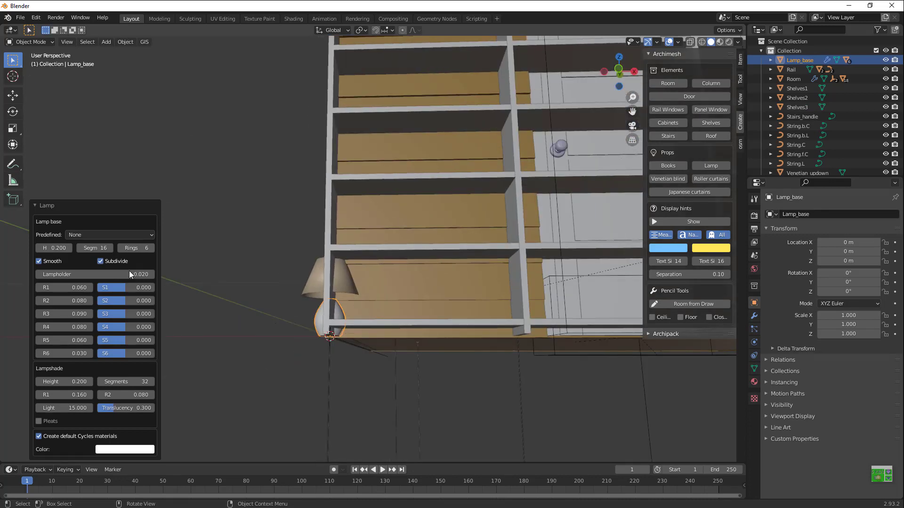
{"action": "left_click", "coordinate": [85, 237]}
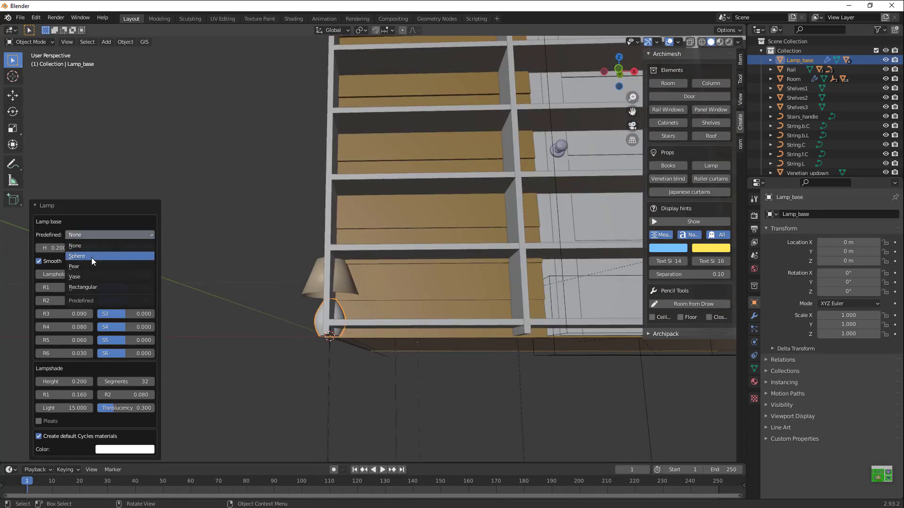
{"action": "left_click", "coordinate": [91, 256]}
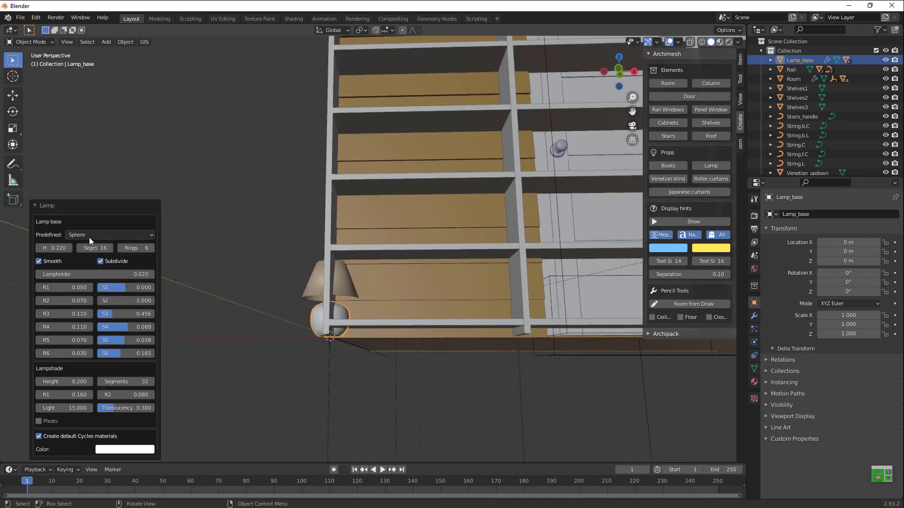
{"action": "left_click", "coordinate": [38, 421]}
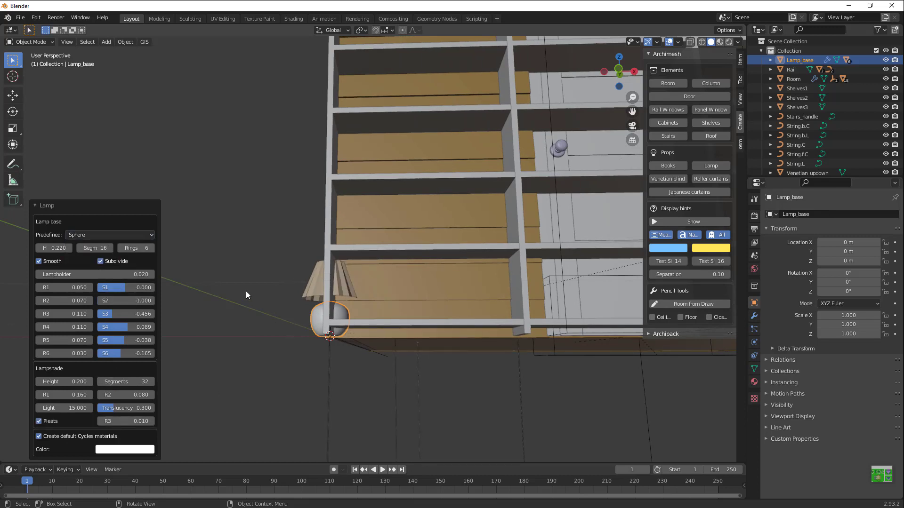
- Delete the lamp at the shelves' corner and add Archimesh roller curtains from the decoration props
{"action": "left_click_drag", "start_coordinate": [246, 291], "coordinate": [313, 389]}
{"action": "key", "text": "Delete"}
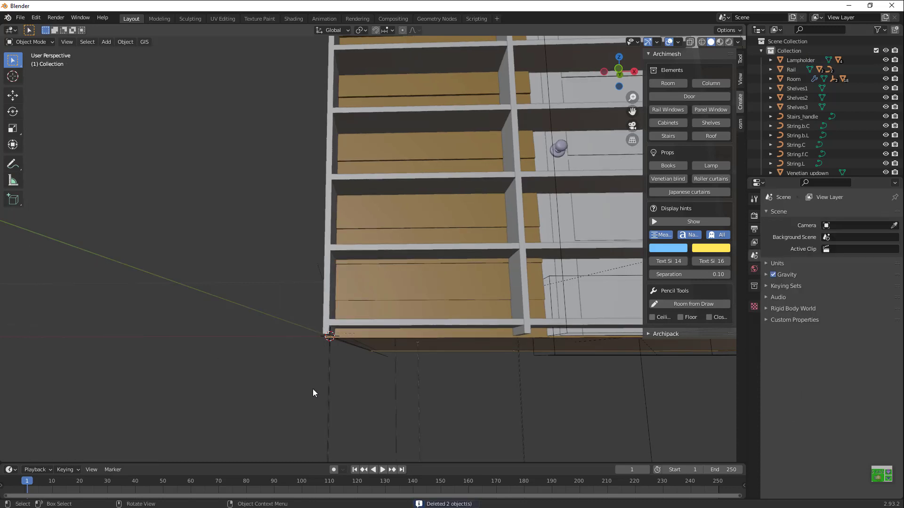
{"action": "key", "text": "shift+a"}
{"action": "mouse_move", "coordinate": [275, 314]}
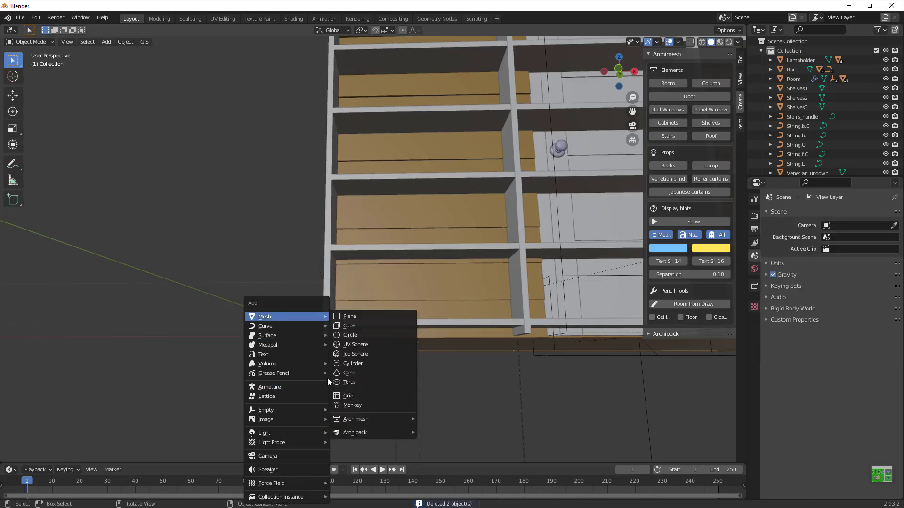
{"action": "mouse_move", "coordinate": [351, 418]}
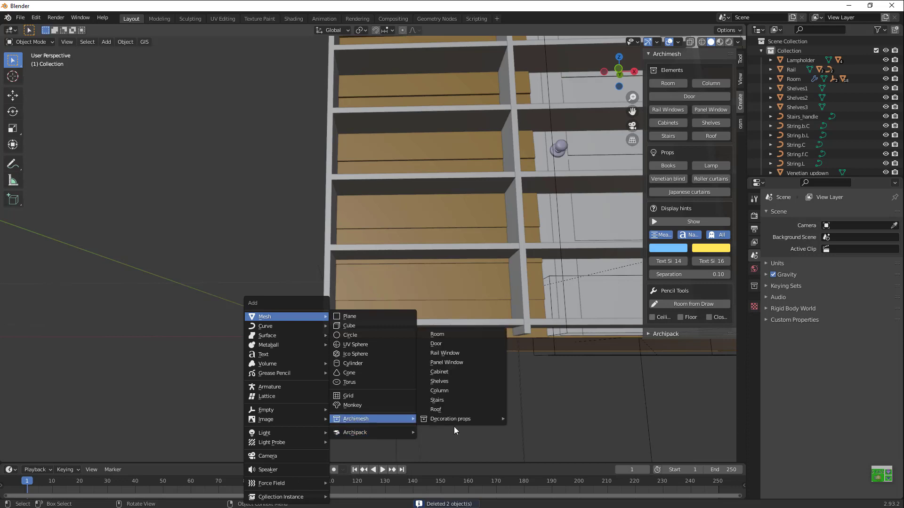
{"action": "mouse_move", "coordinate": [462, 416]}
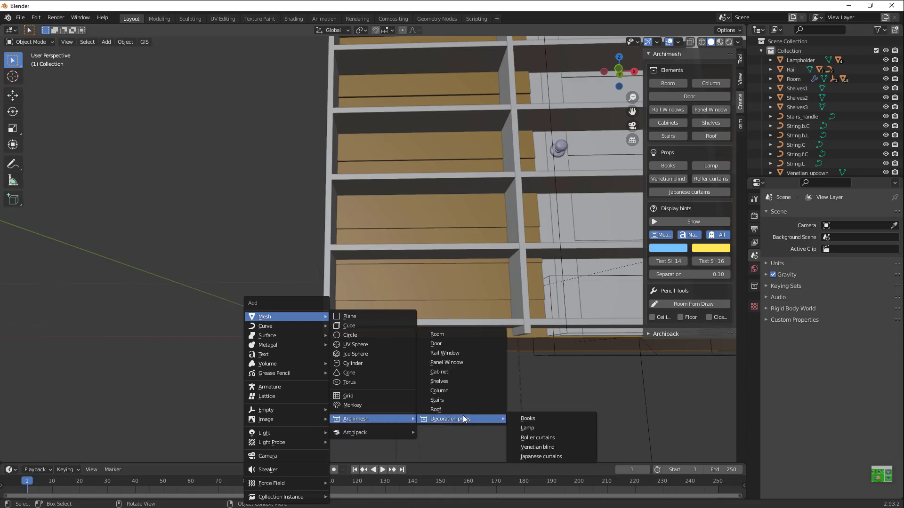
{"action": "left_click", "coordinate": [541, 438]}
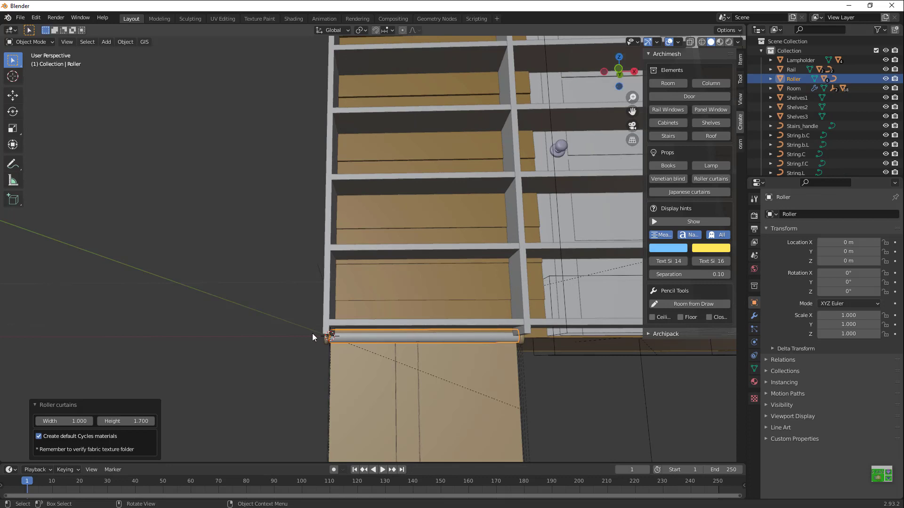
- Add Archimesh books from the decoration props, keeping the roller curtain in the scene
{"action": "left_click_drag", "start_coordinate": [312, 334], "coordinate": [506, 456]}
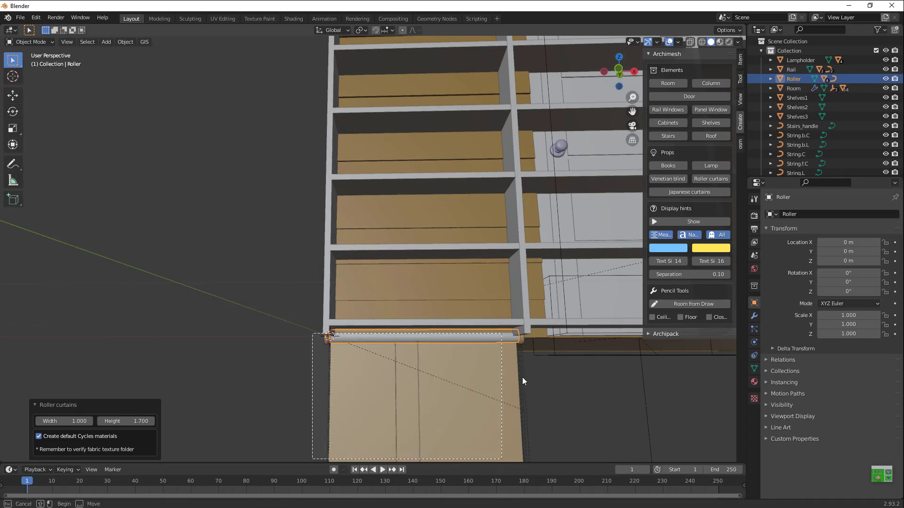
{"action": "left_click_drag", "start_coordinate": [510, 340], "coordinate": [439, 348]}
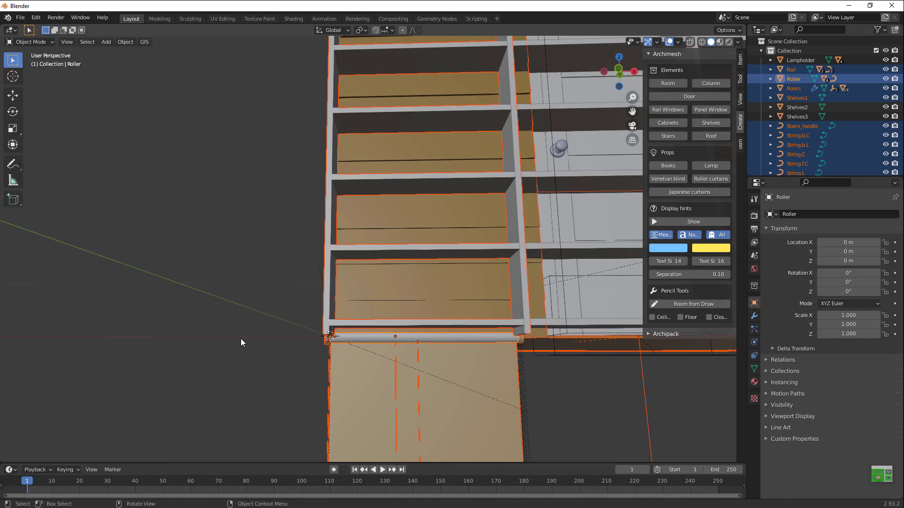
{"action": "key", "text": "shift+a"}
{"action": "mouse_move", "coordinate": [216, 316]}
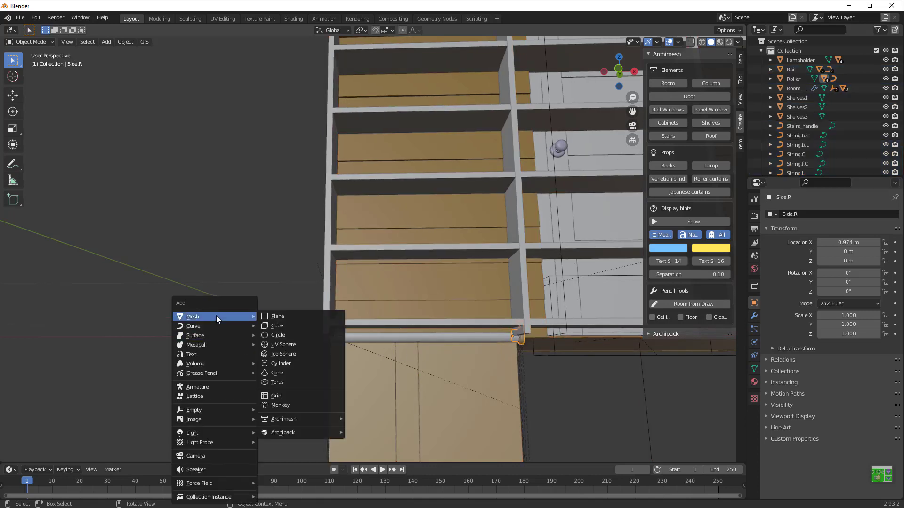
{"action": "mouse_move", "coordinate": [303, 422]}
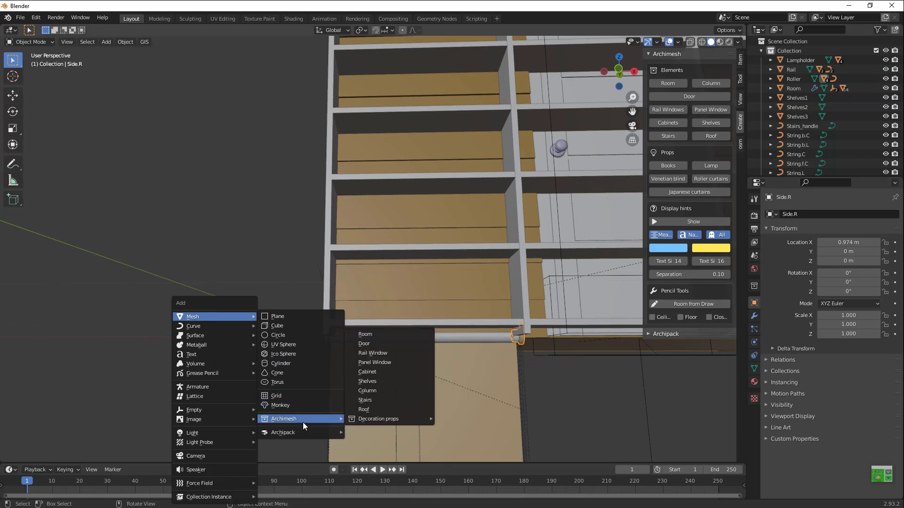
{"action": "mouse_move", "coordinate": [385, 418]}
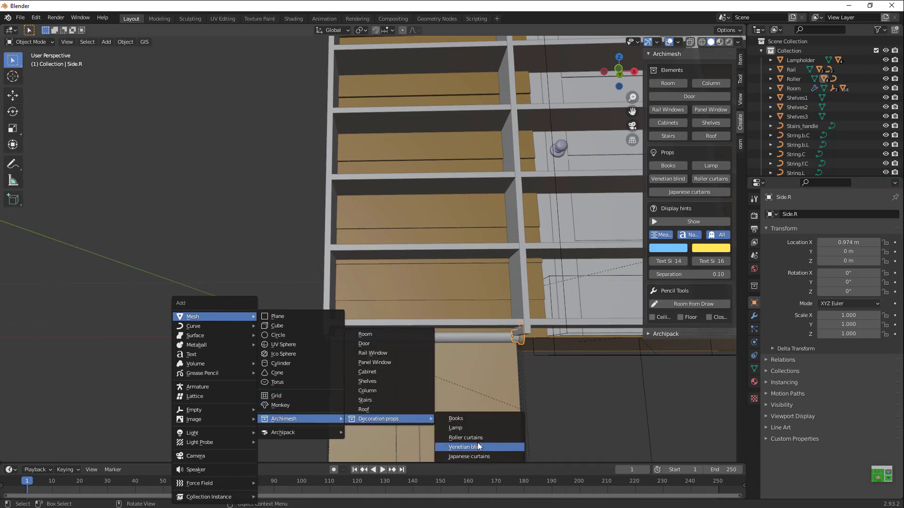
{"action": "left_click", "coordinate": [452, 418]}
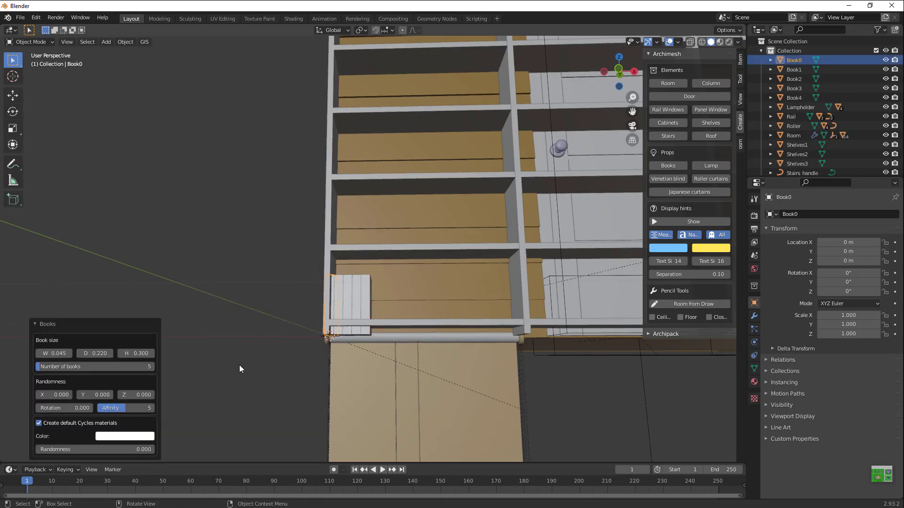
- Colour the books blue and set their rotation randomness to 1 and affinity to 10
{"action": "left_click", "coordinate": [140, 435]}
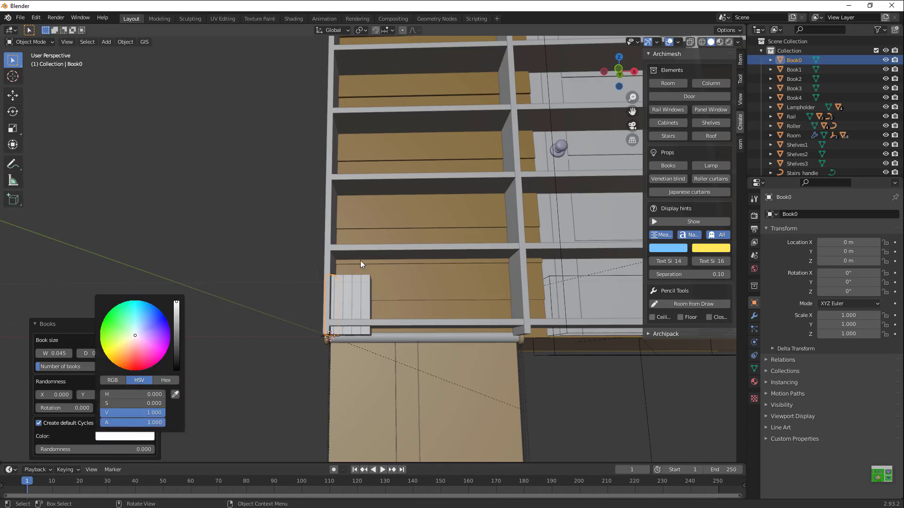
{"action": "left_click", "coordinate": [145, 352]}
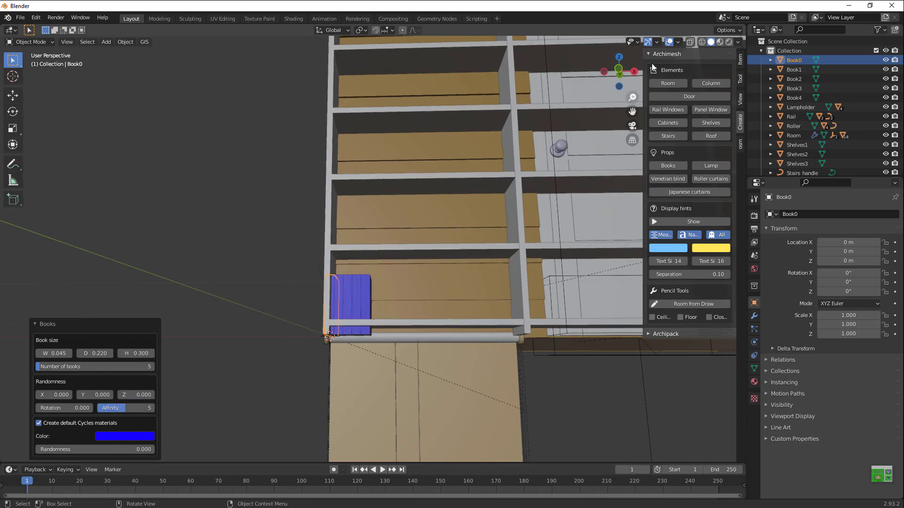
{"action": "left_click_drag", "start_coordinate": [635, 72], "coordinate": [654, 70]}
{"action": "left_click_drag", "start_coordinate": [598, 82], "coordinate": [607, 80]}
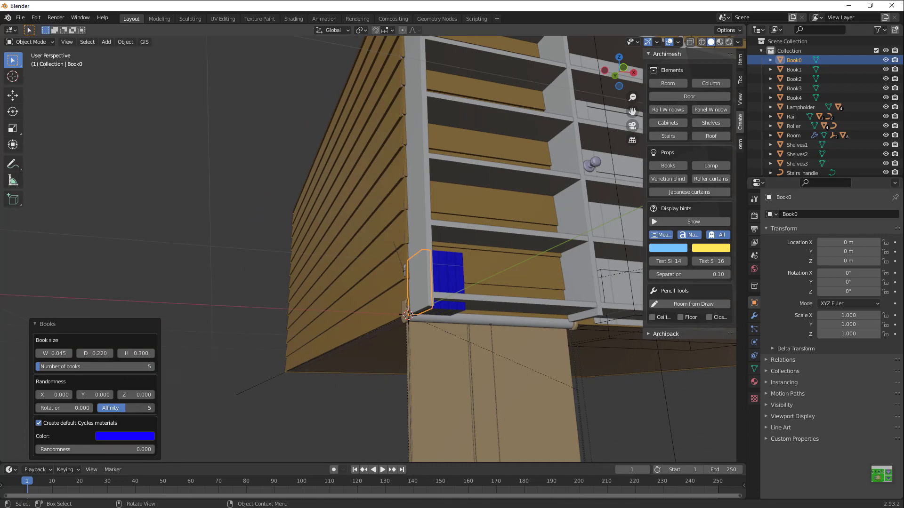
{"action": "left_click_drag", "start_coordinate": [118, 407], "coordinate": [405, 397]}
{"action": "scroll", "coordinate": [251, 318], "scroll_direction": "up", "scroll_amount": 1}
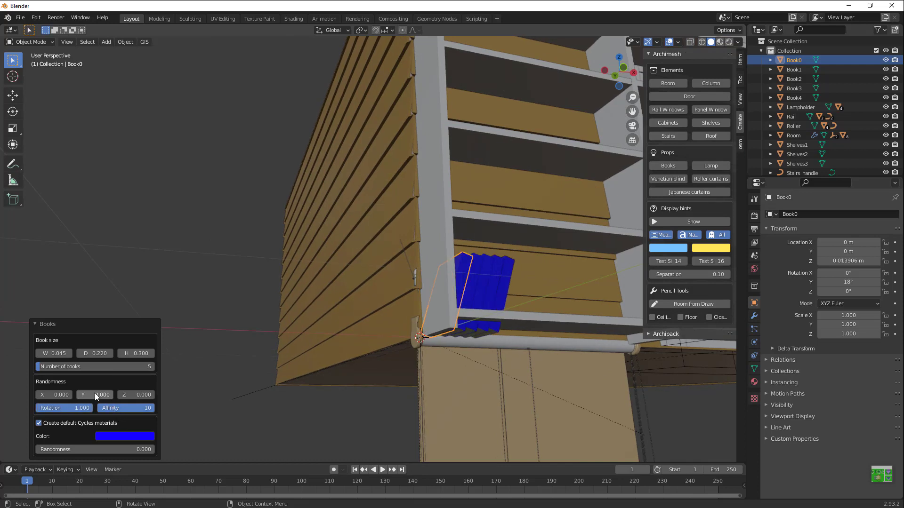
- Raise the number of books to 41 and set their colour randomness to the maximum of 1
{"action": "left_click_drag", "start_coordinate": [108, 366], "coordinate": [117, 366]}
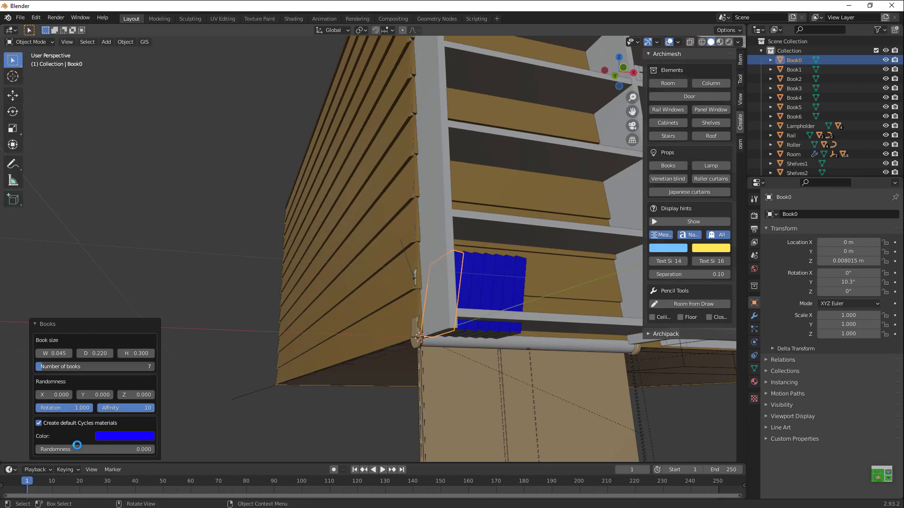
{"action": "left_click", "coordinate": [77, 445]}
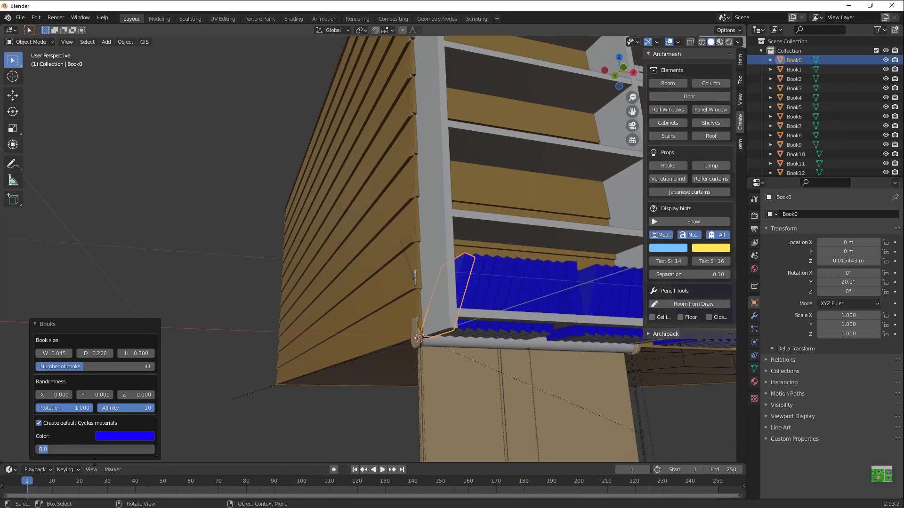
{"action": "type", "text": "5"}
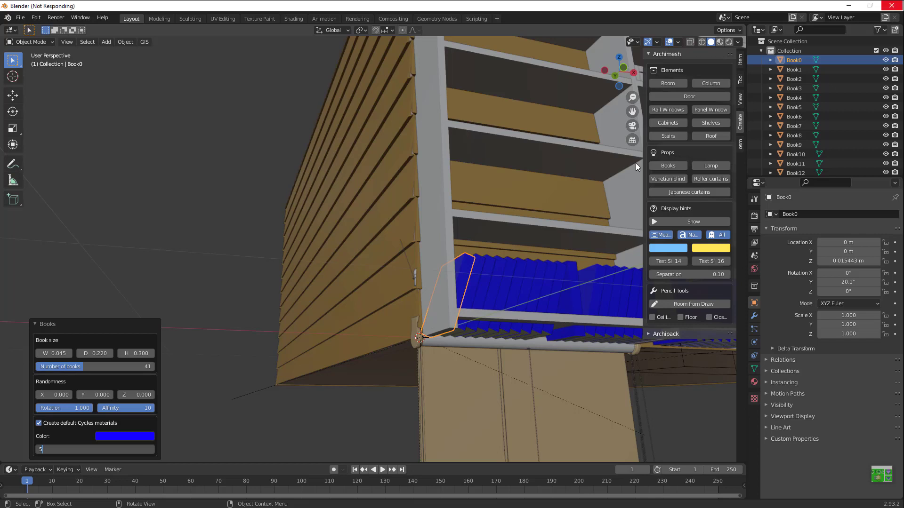
{"action": "scroll", "coordinate": [636, 163], "scroll_direction": "down", "scroll_amount": 4}
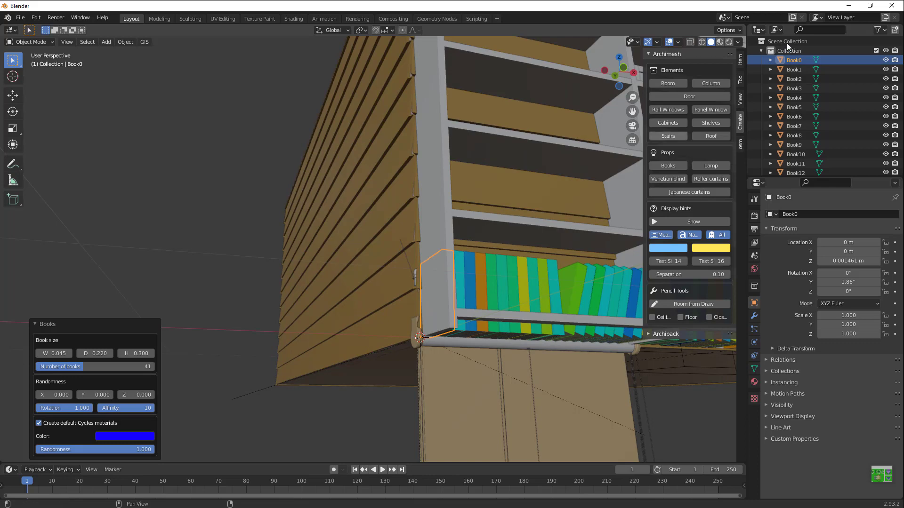
{"action": "scroll", "coordinate": [485, 185], "scroll_direction": "down", "scroll_amount": 3}
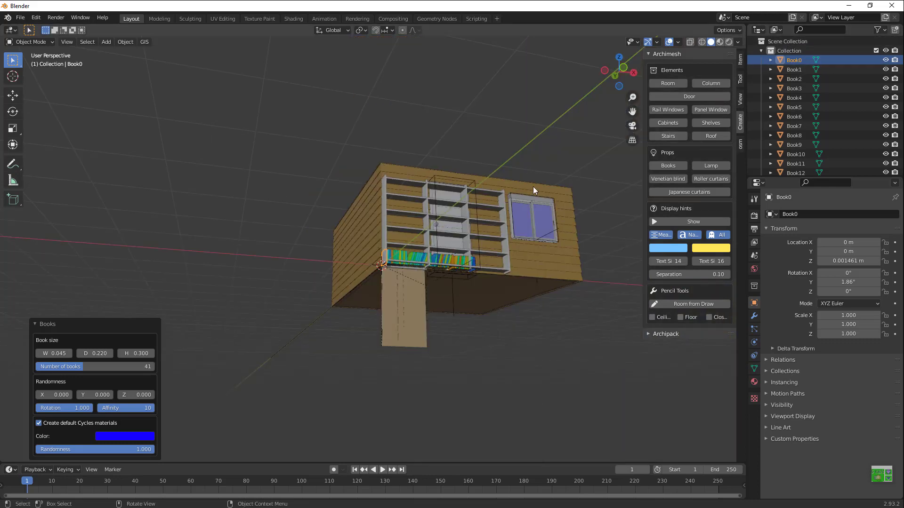
{"action": "scroll", "coordinate": [563, 269], "scroll_direction": "up", "scroll_amount": 3}
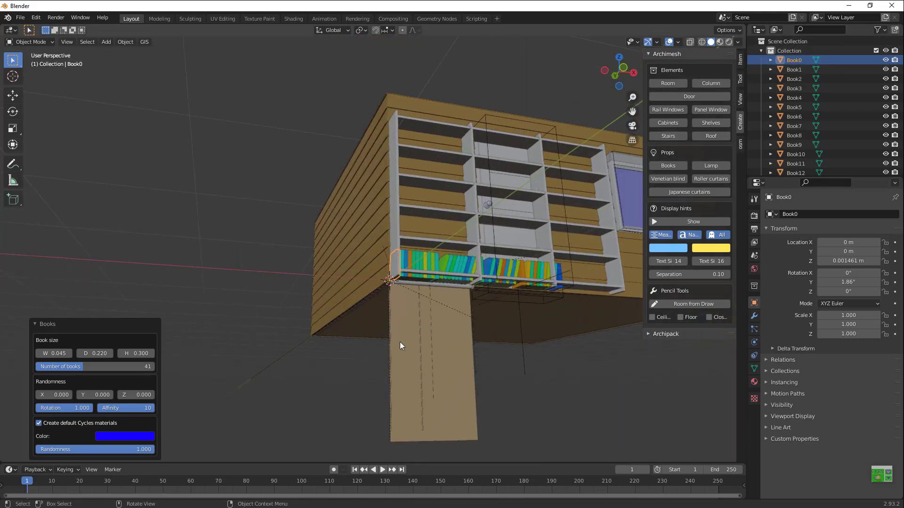
{"action": "left_click", "coordinate": [149, 439]}
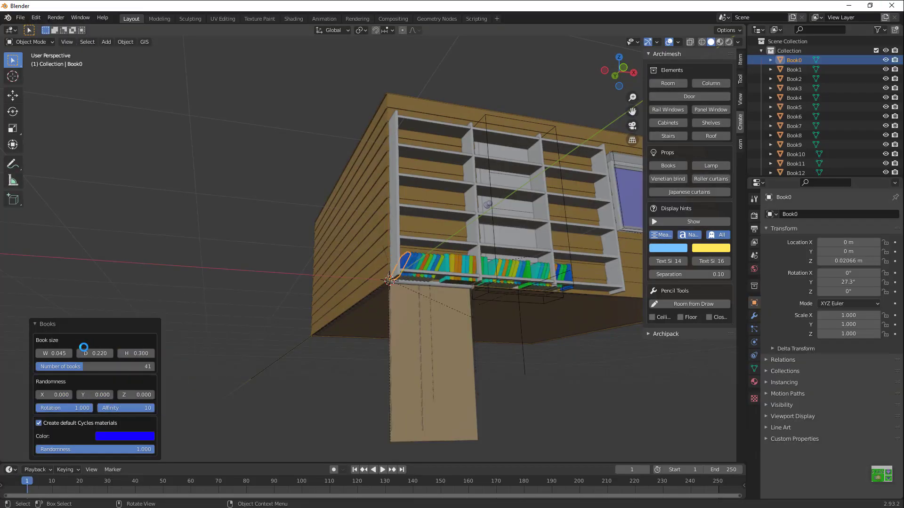
- Set the number of books to 5 and their X size randomness to 0.240
{"action": "left_click", "coordinate": [89, 371]}
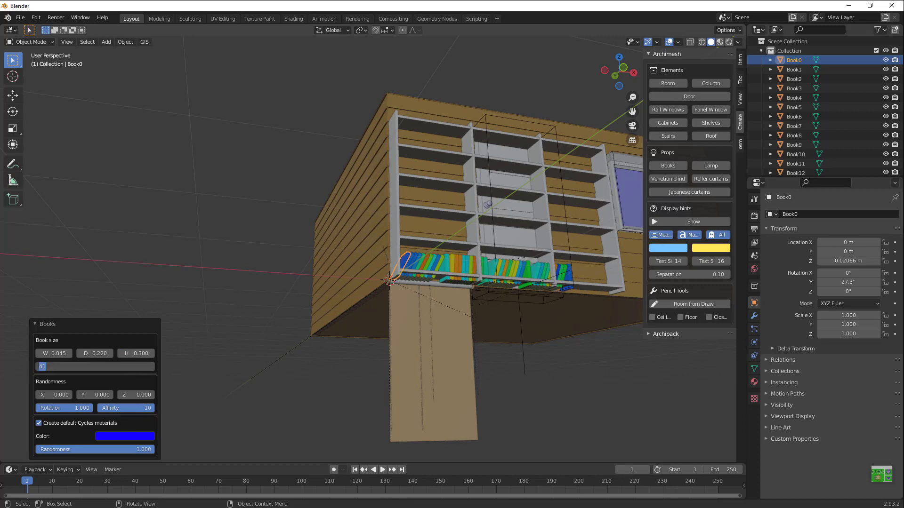
{"action": "type", "text": "5"}
{"action": "key", "text": "Return"}
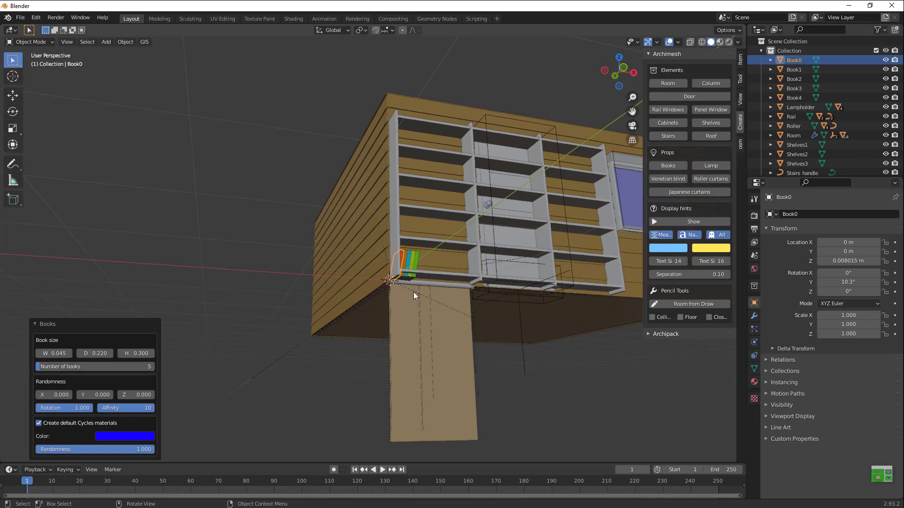
{"action": "scroll", "coordinate": [490, 261], "scroll_direction": "up", "scroll_amount": 1}
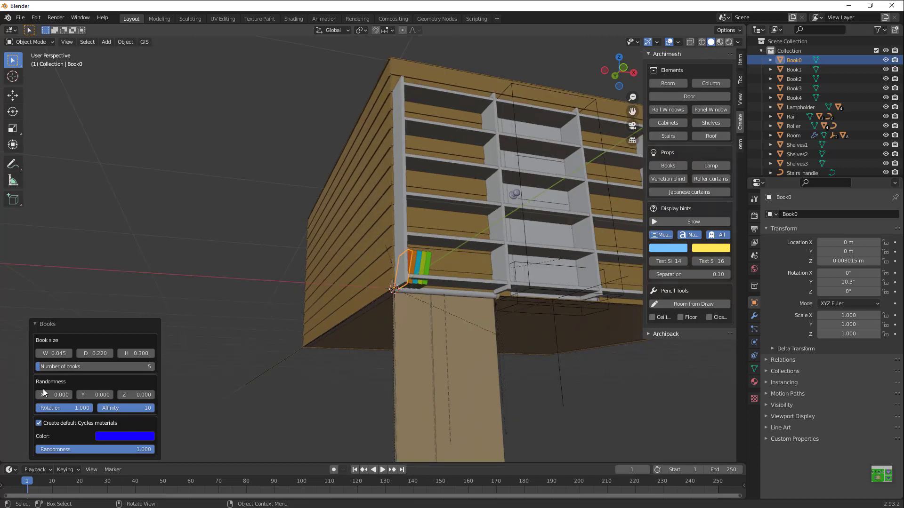
{"action": "left_click_drag", "start_coordinate": [47, 395], "coordinate": [179, 375]}
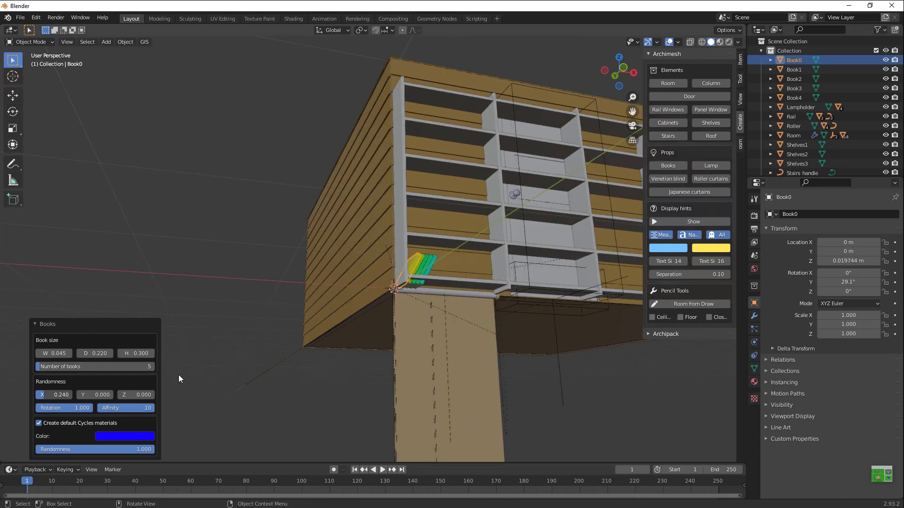